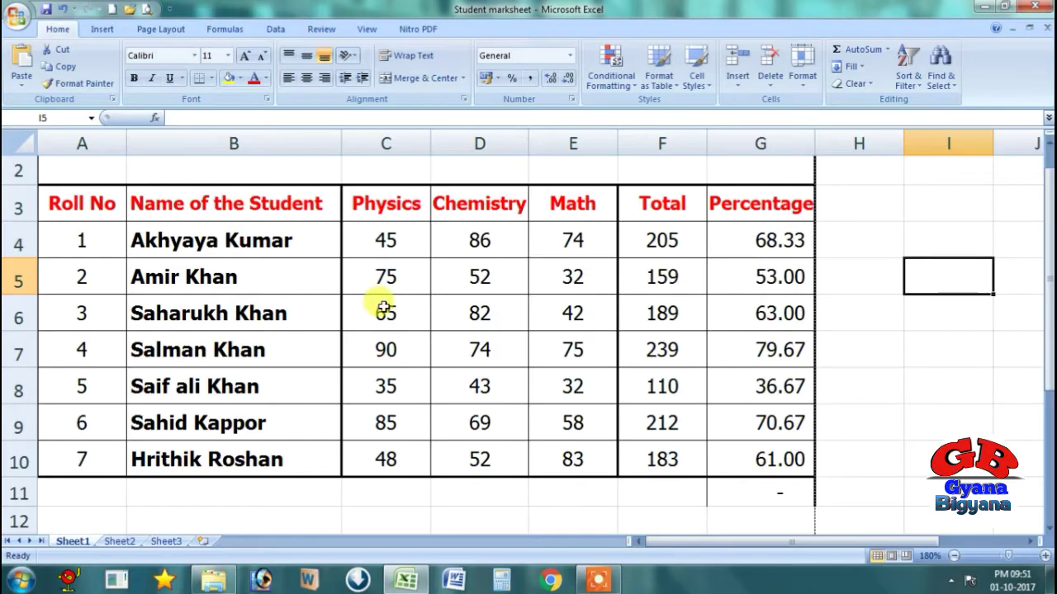
Step: Scroll up so the Marksheet of Student title in row 1 is visible
scroll(385, 308, "up", 1)
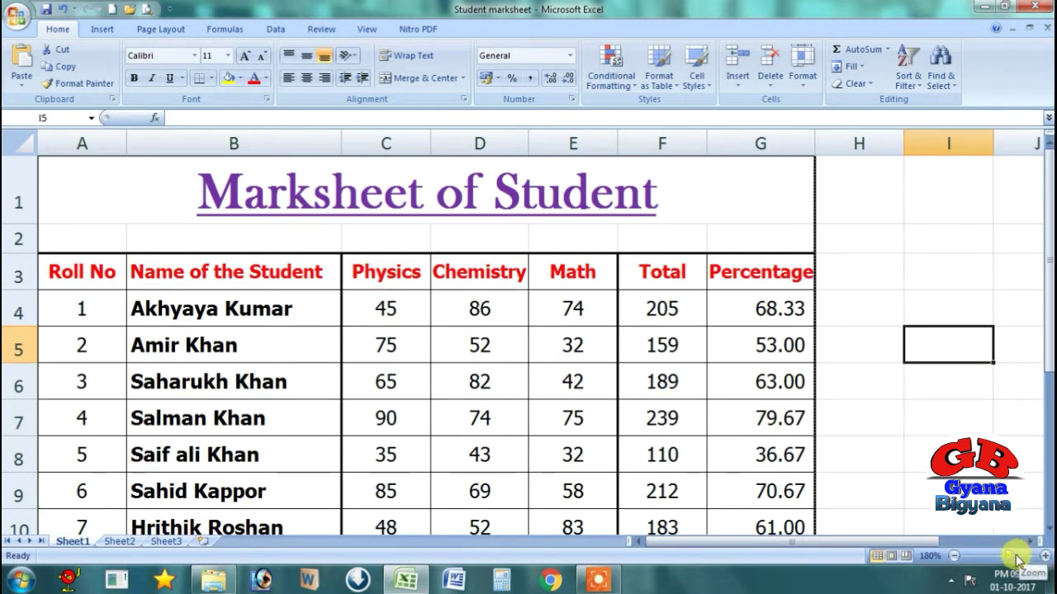
Step: Zoom the sheet out to 148% so the whole marksheet fits
mouse_move(1015, 560)
left_mouse_down()
mouse_move(997, 560)
mouse_move(1008, 559)
left_mouse_up()
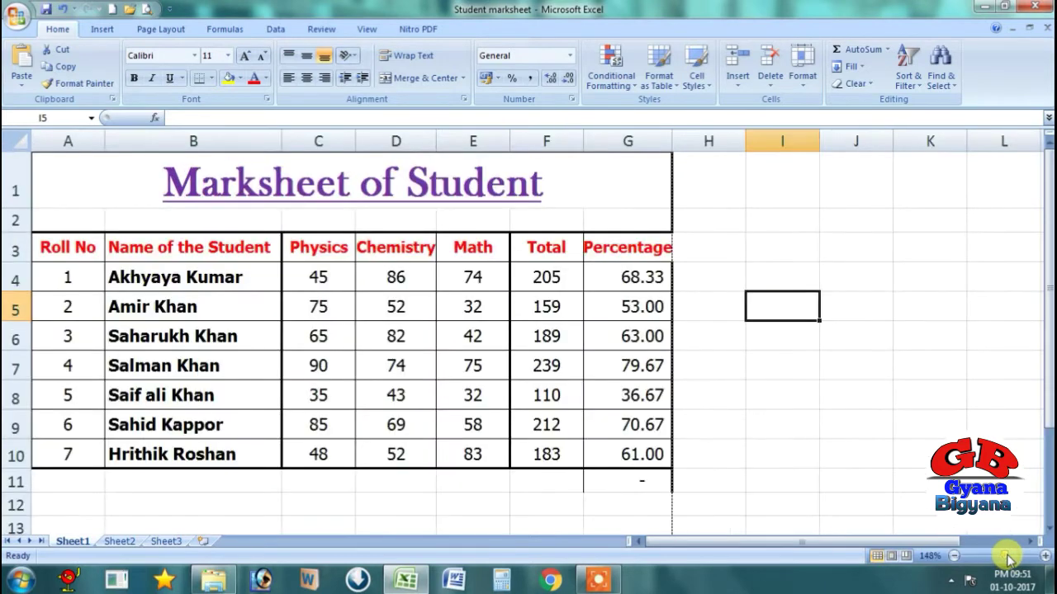
left_click(784, 244)
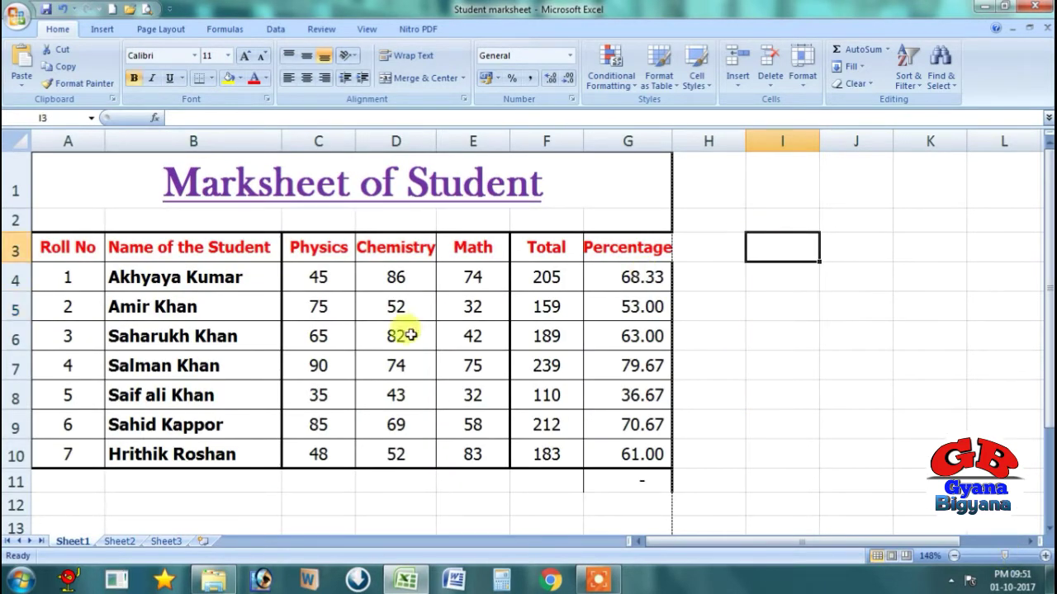
left_click(289, 175)
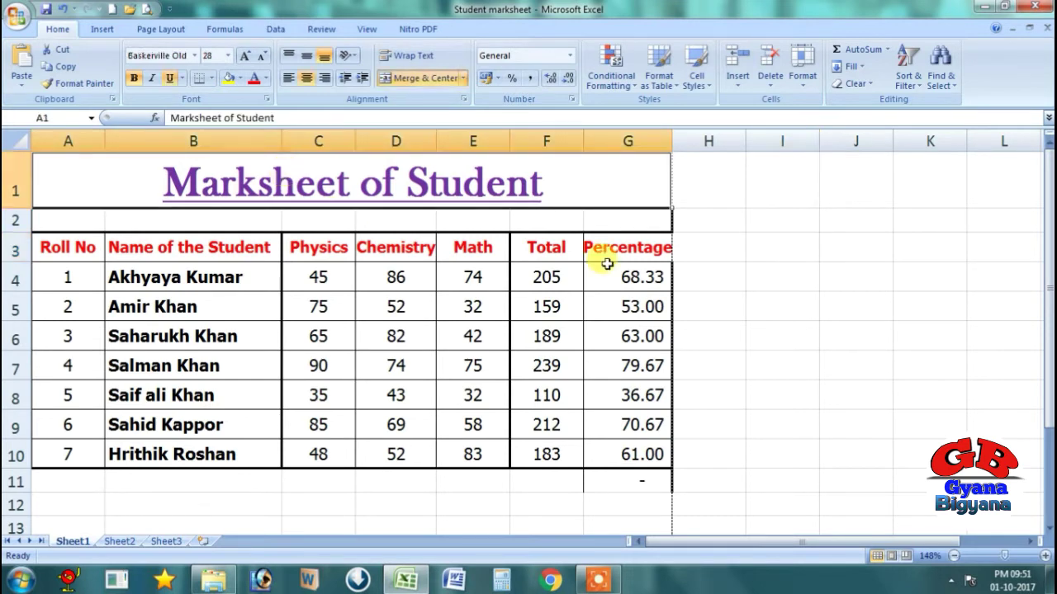
Step: Delete the blank row 2 under the title, then select the table A1:G9
left_click(739, 272)
left_click(17, 221)
right_click(14, 220)
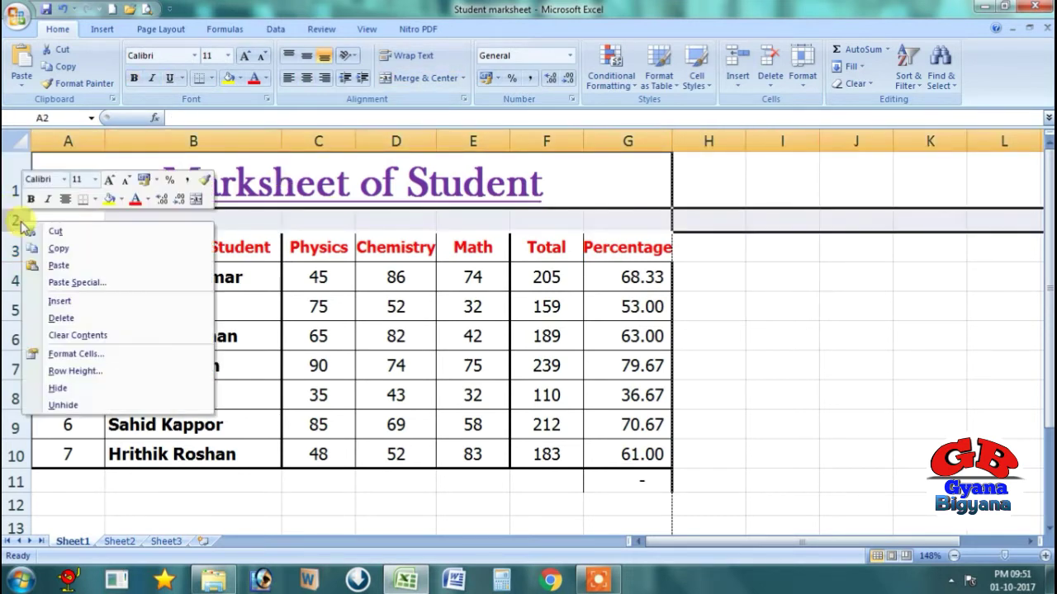
left_click(87, 327)
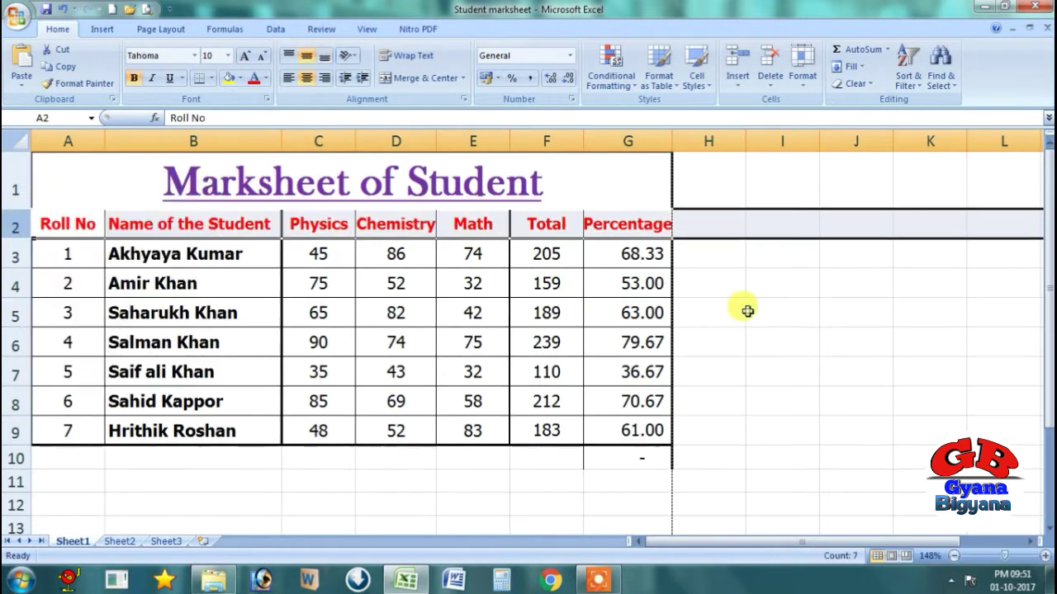
left_click(747, 309)
left_click_drag(443, 176, 429, 439)
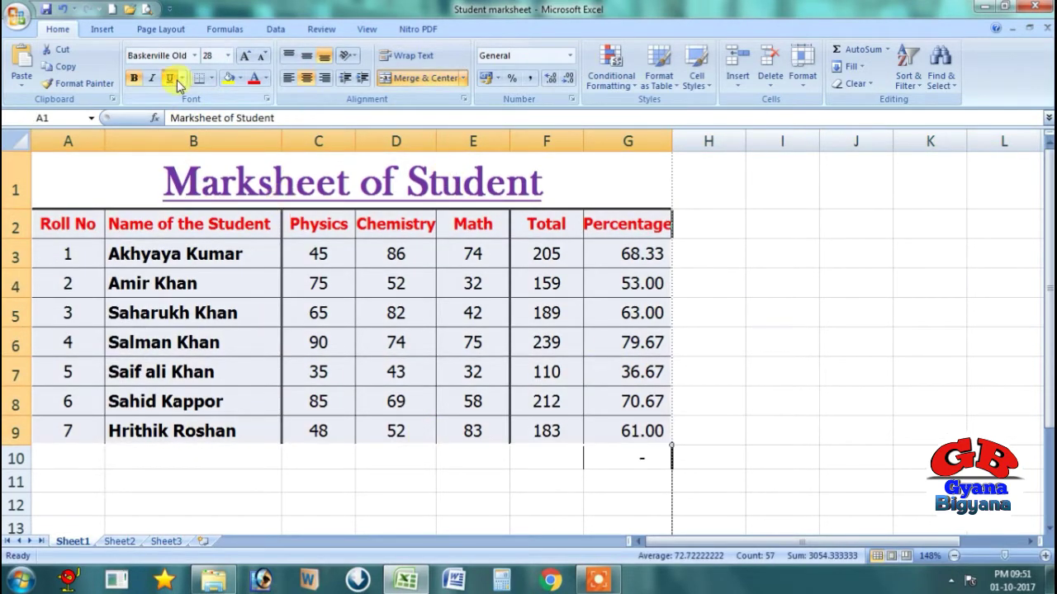
Step: Insert a 2-D Clustered Column chart of the students' marks
left_click(101, 31)
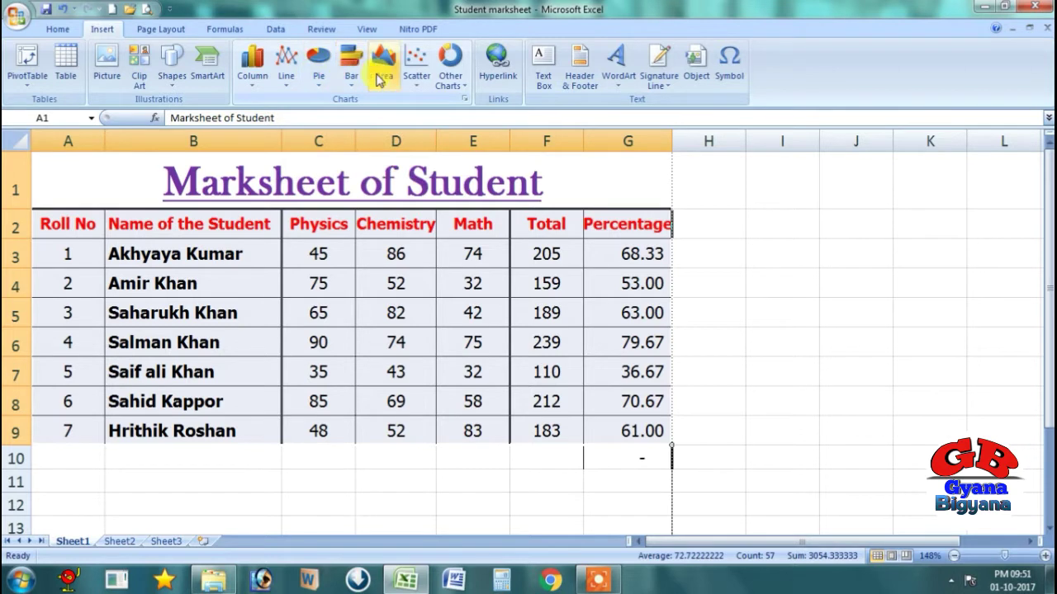
left_click(458, 91)
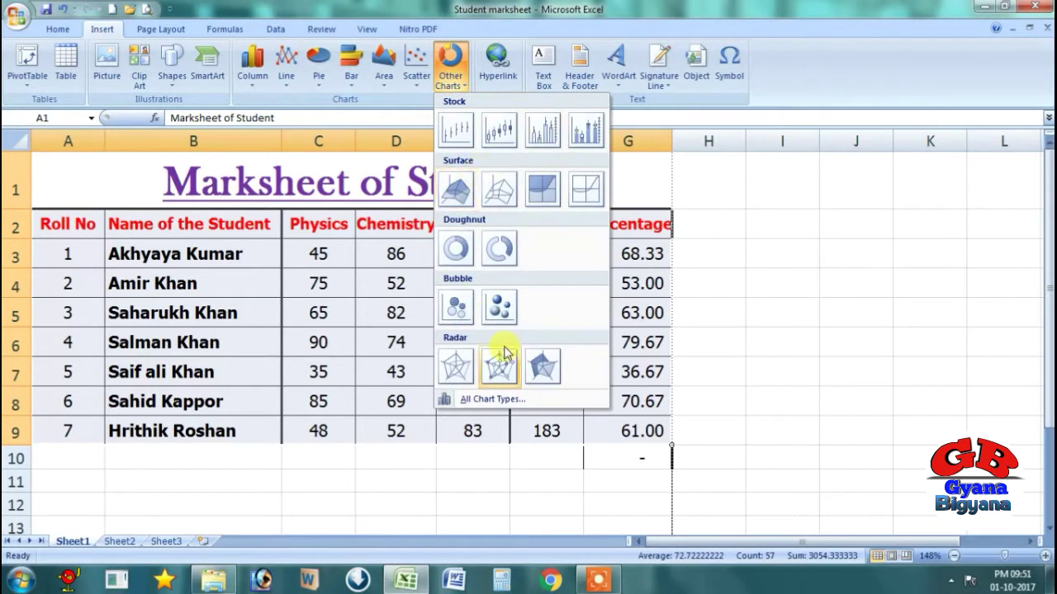
left_click(822, 67)
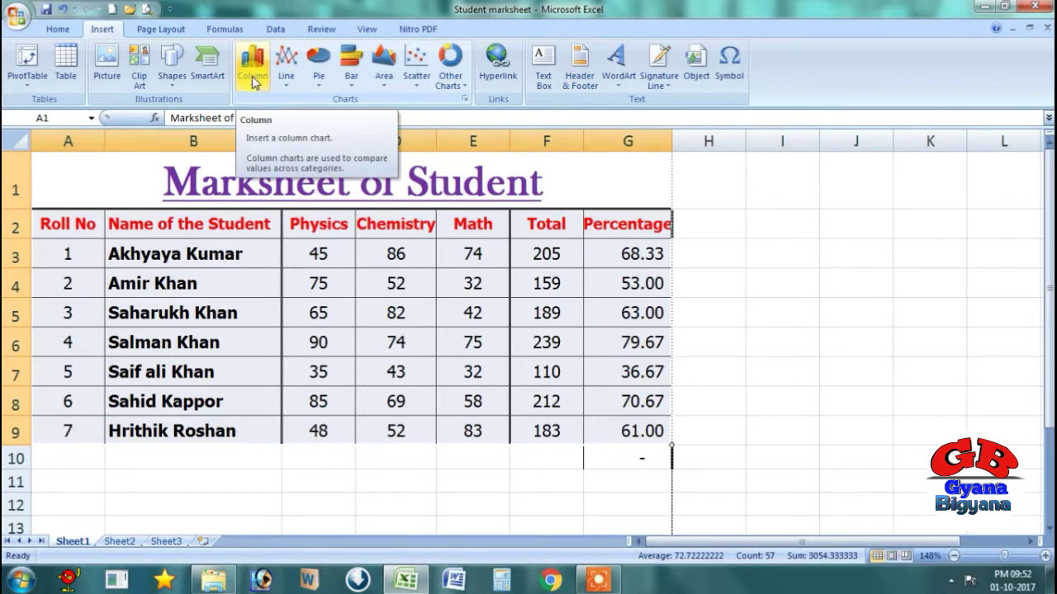
left_click(253, 82)
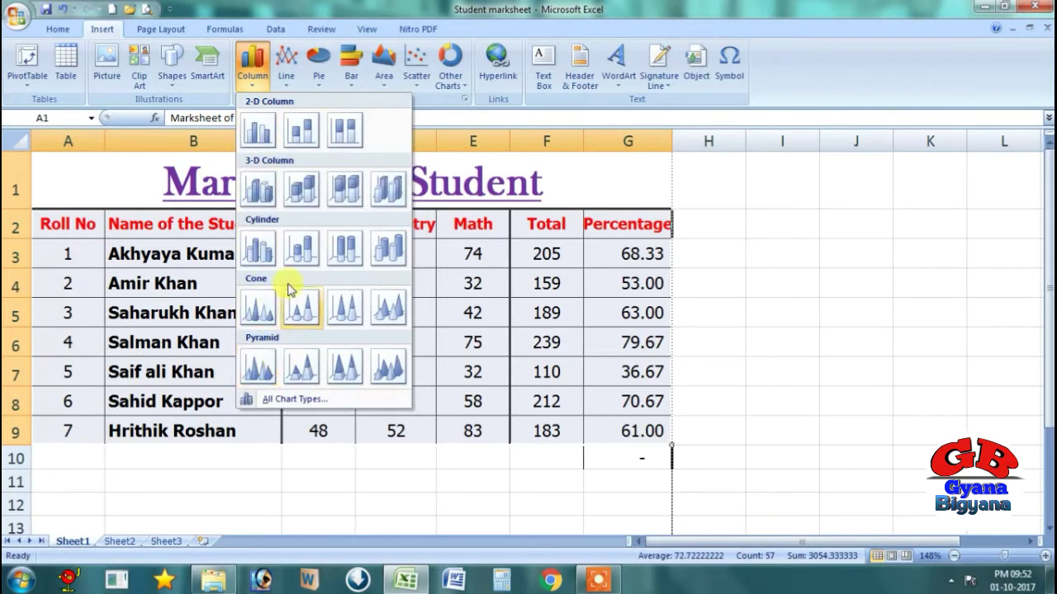
left_click(258, 132)
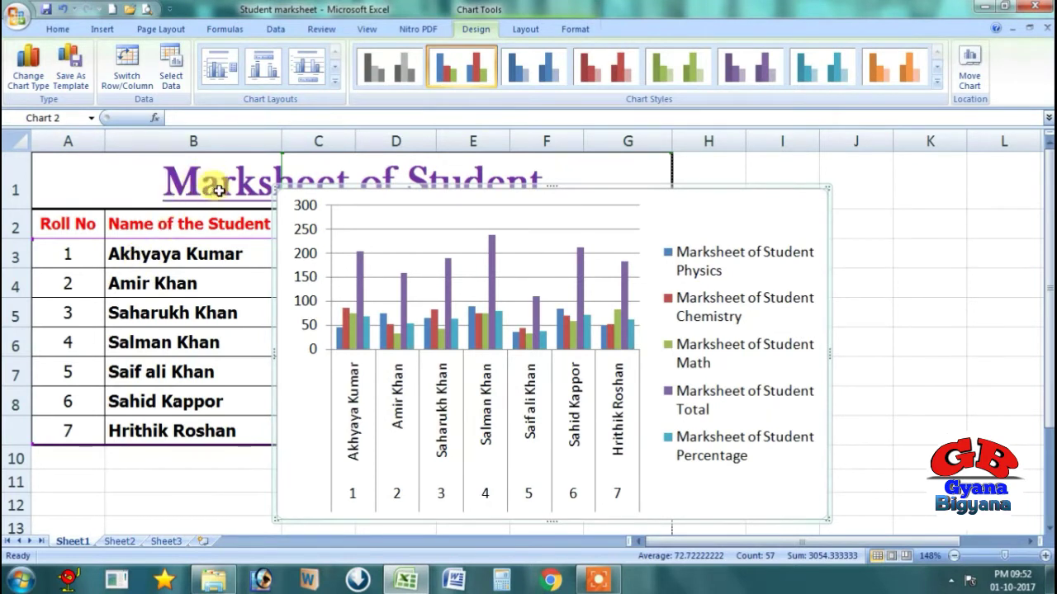
Step: Check the bar values on the chart, then bring up the plot area's context menu
left_click(541, 205)
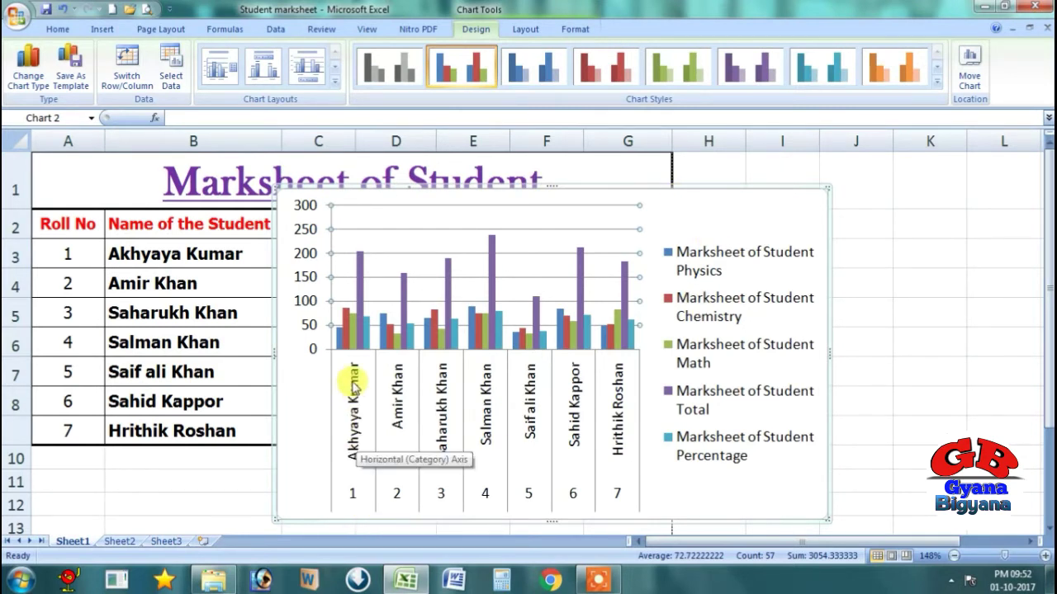
mouse_move(351, 306)
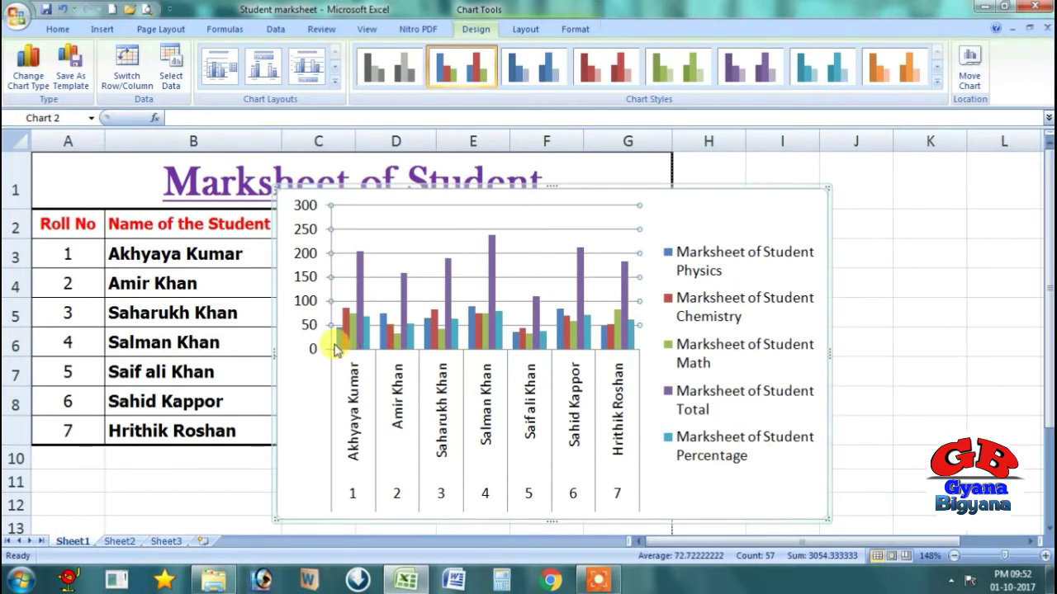
mouse_move(345, 348)
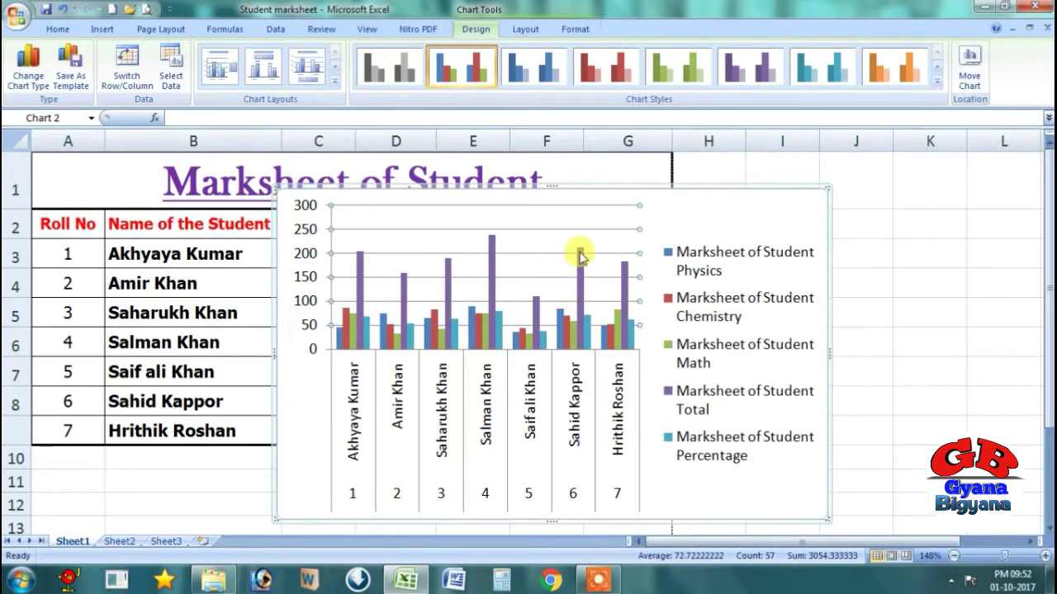
mouse_move(578, 318)
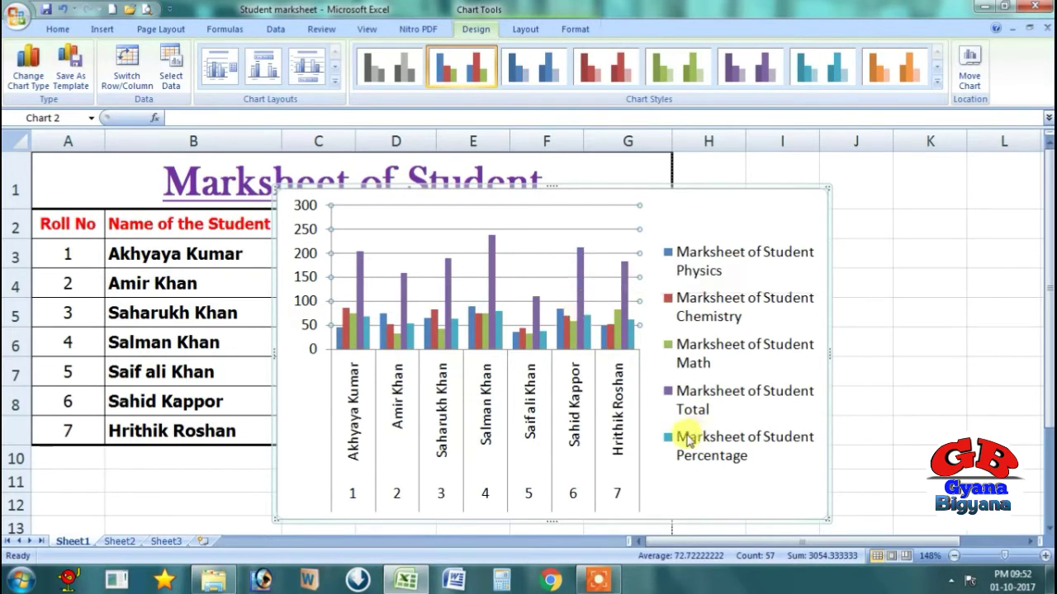
left_click(564, 285)
right_click(566, 287)
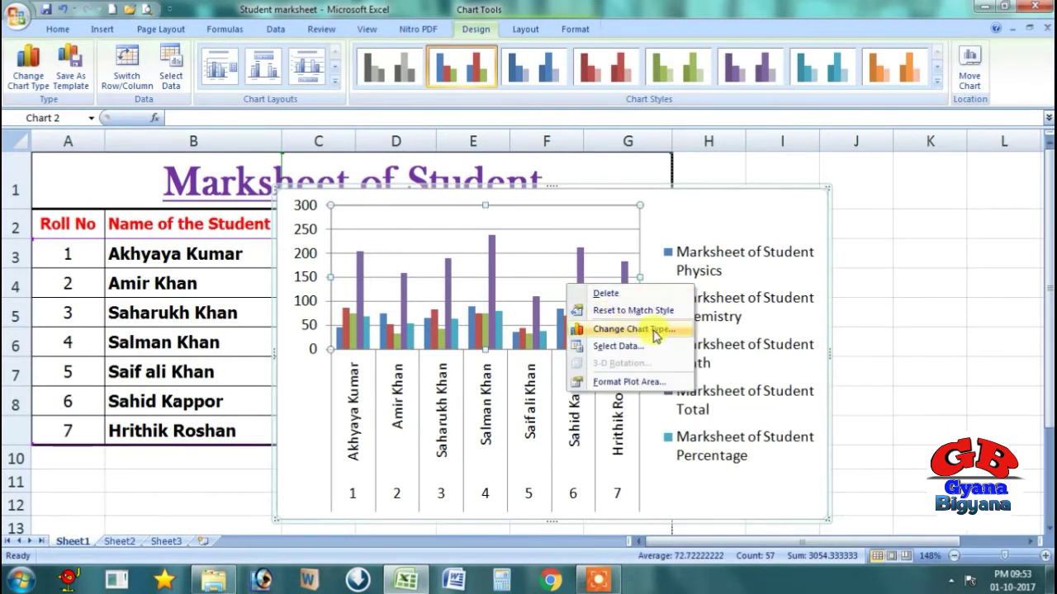
Step: Try the chart as a 3-D clustered column, then as a 3-D cone chart
left_click(635, 329)
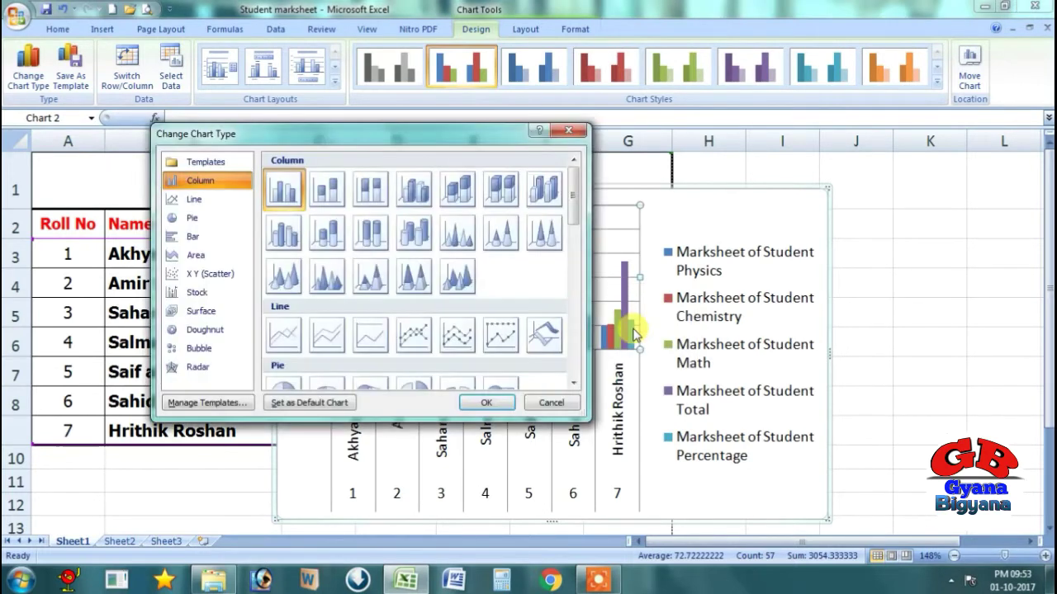
left_click(413, 203)
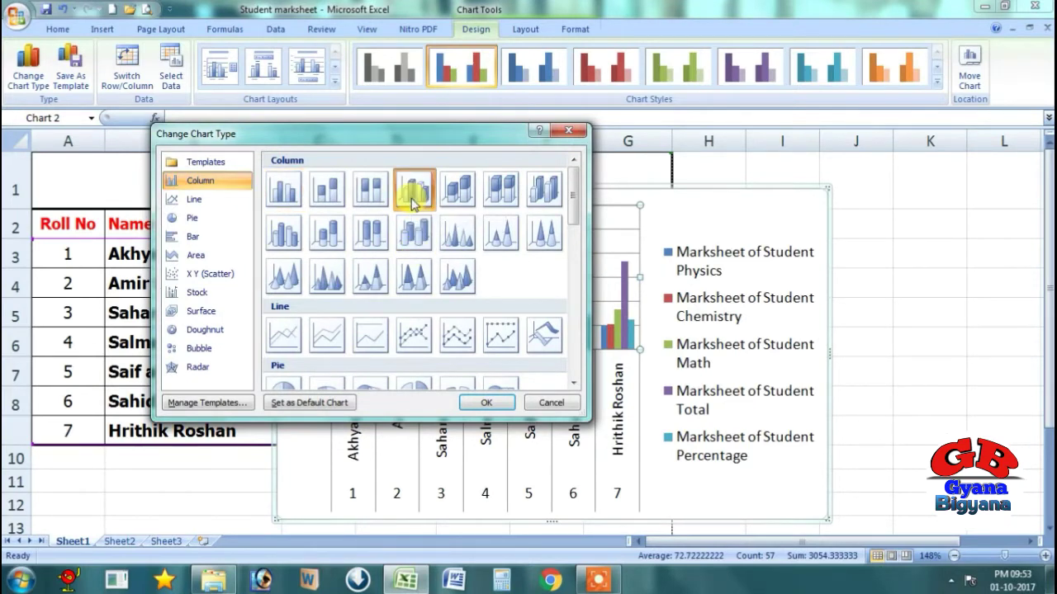
left_click(485, 401)
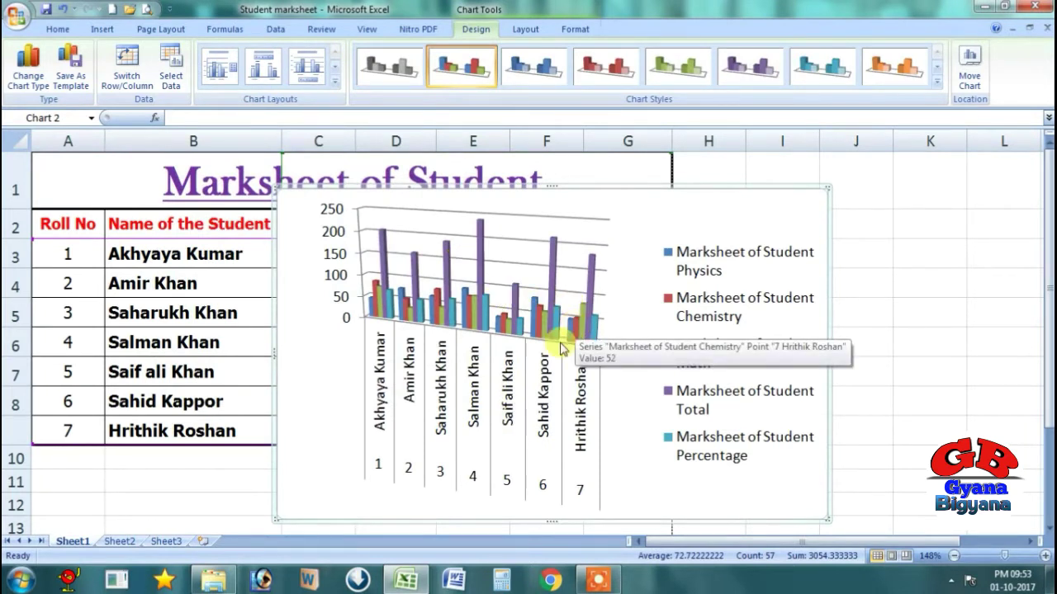
left_click(492, 285)
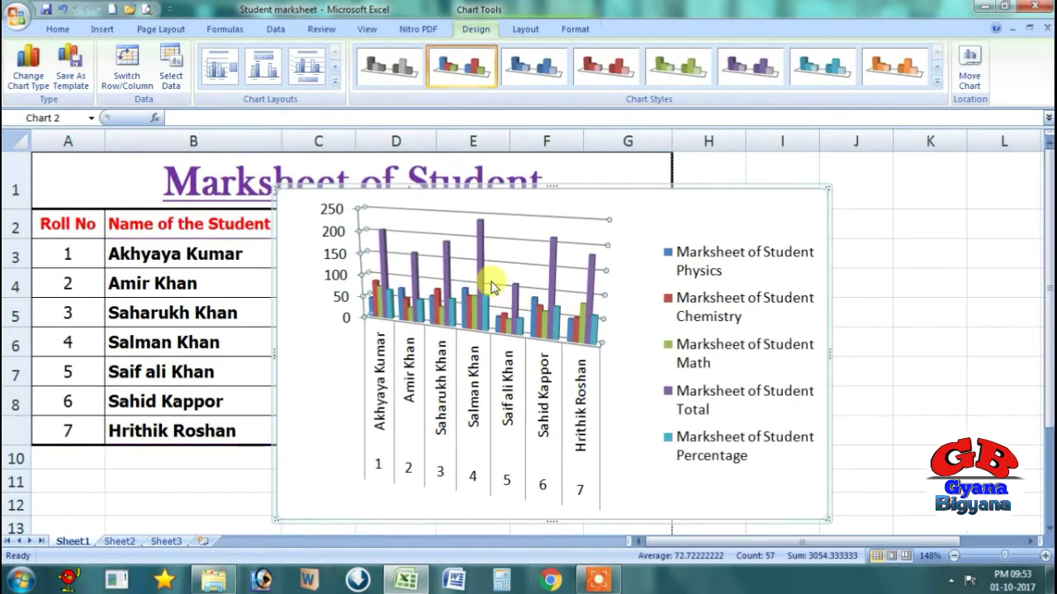
right_click(492, 285)
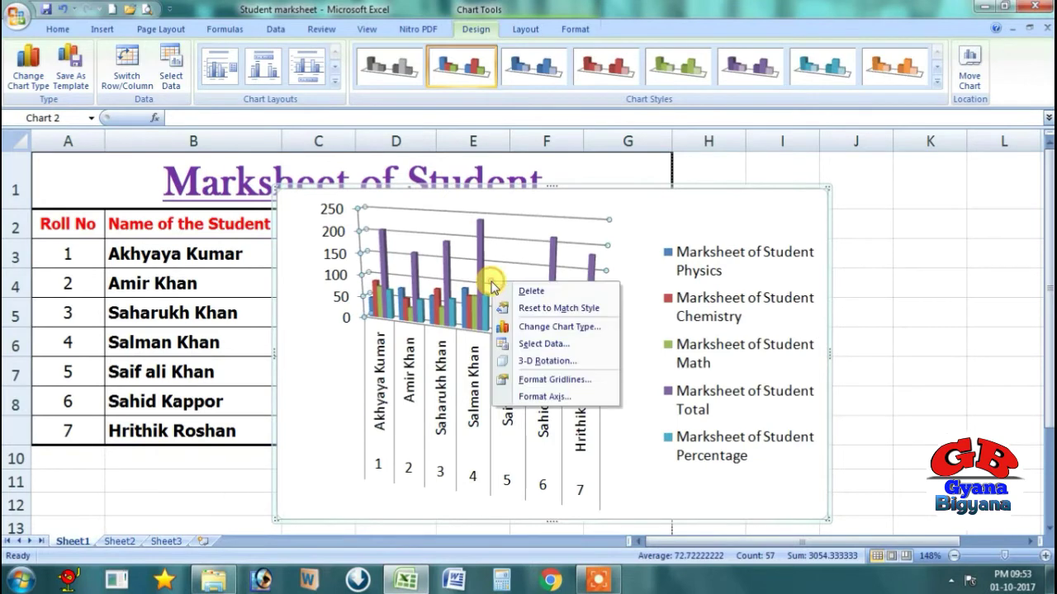
left_click(558, 330)
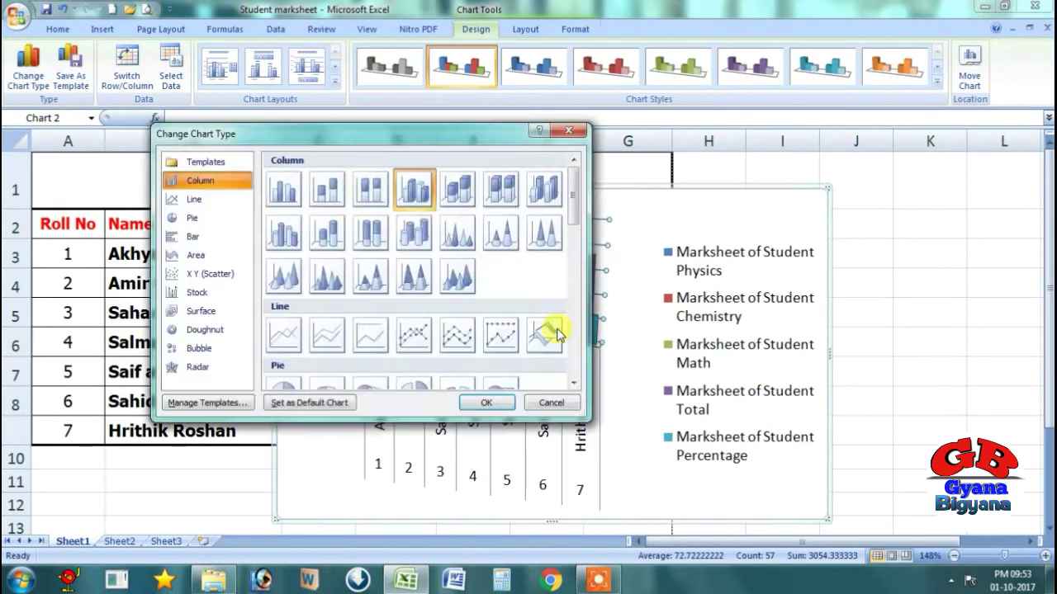
left_click(417, 286)
left_click(495, 402)
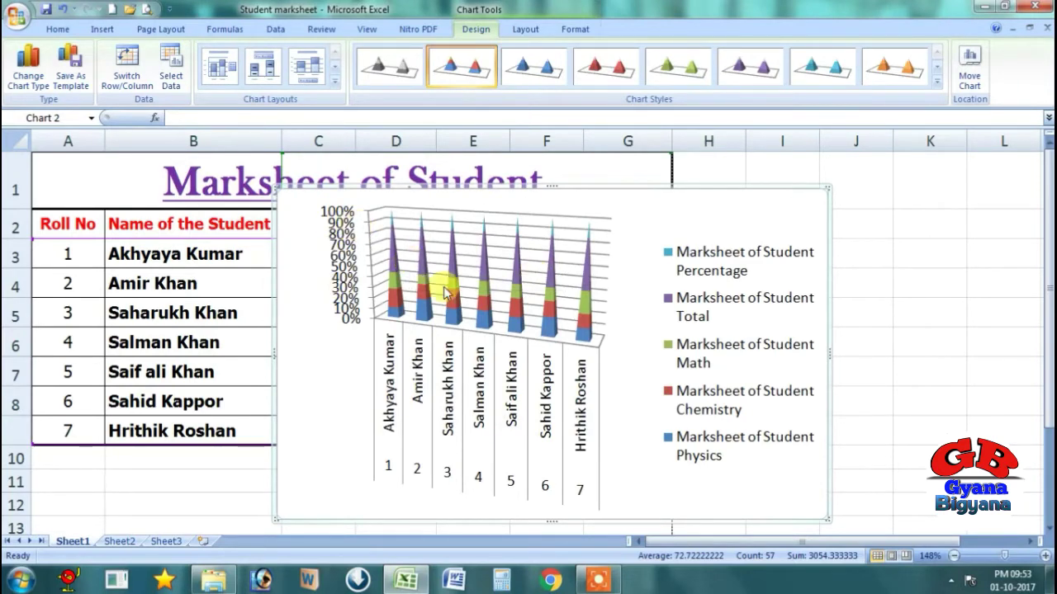
Step: Switch to a 3-D column chart, then back to the flat 2-D clustered column
right_click(494, 276)
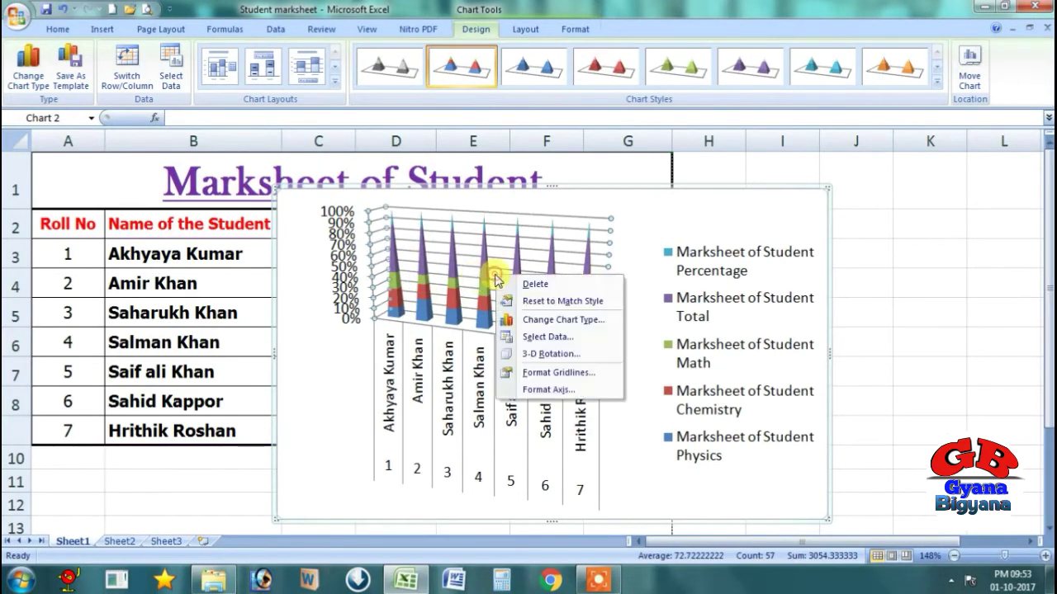
left_click(549, 322)
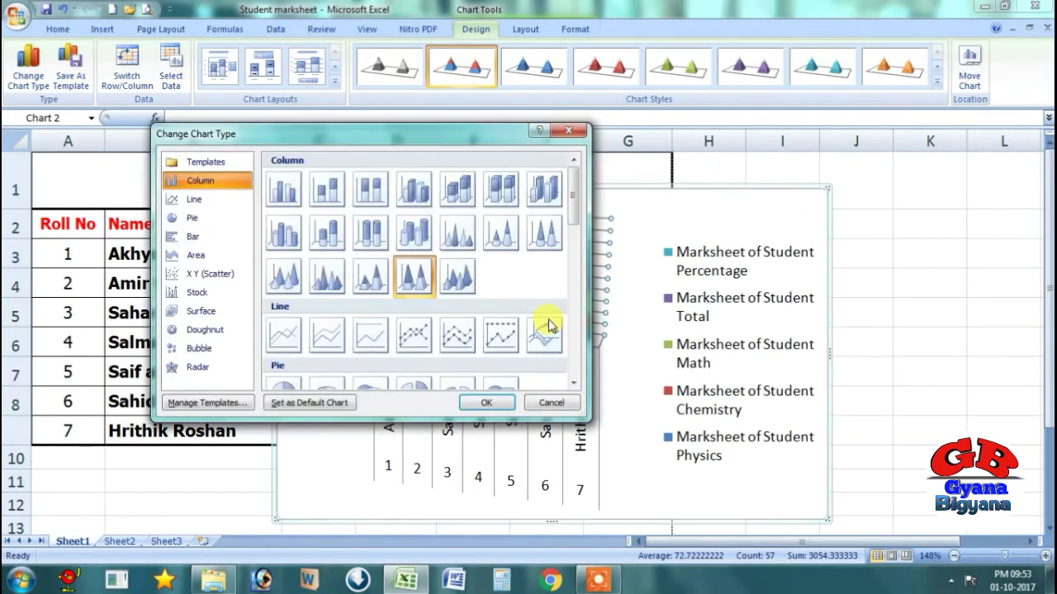
left_click(538, 194)
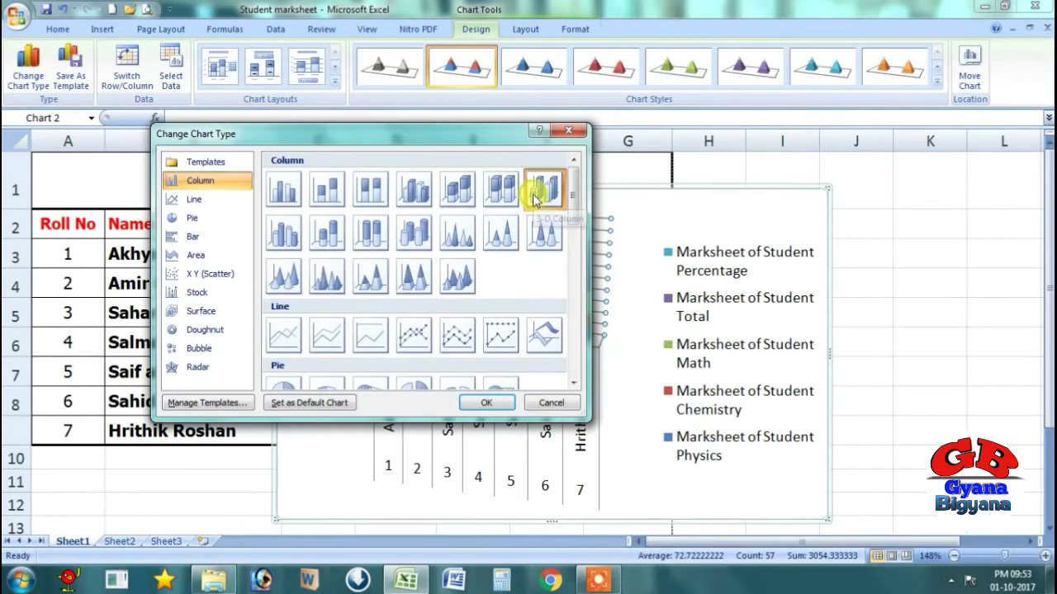
left_click(487, 404)
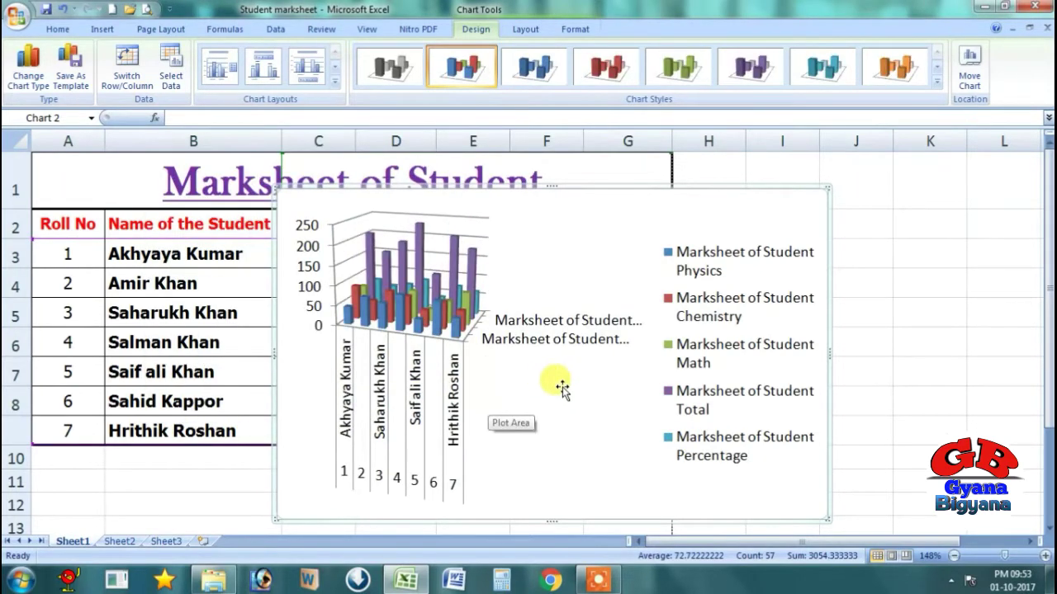
right_click(412, 281)
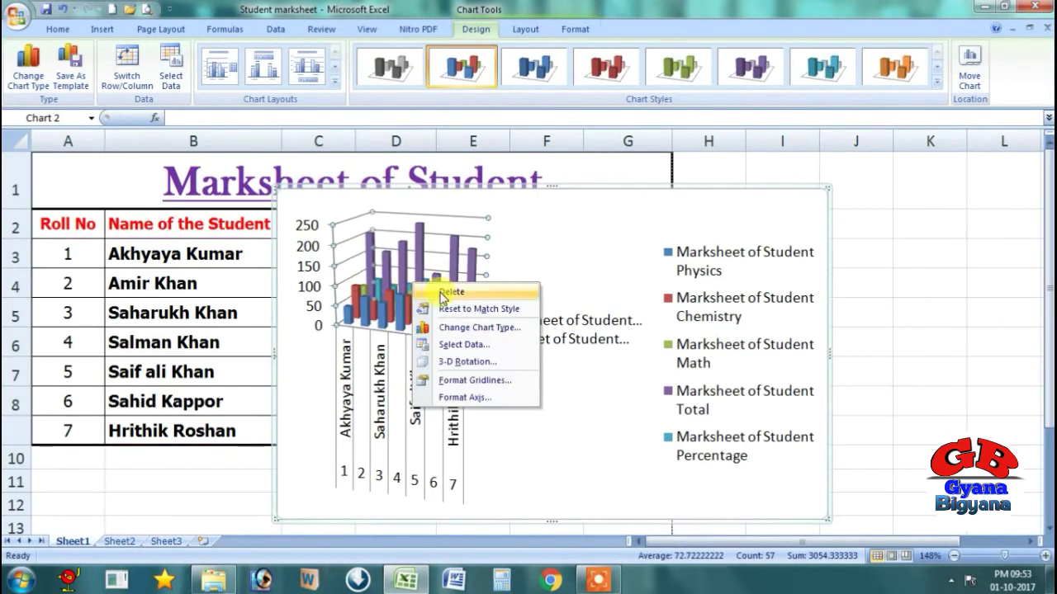
left_click(468, 331)
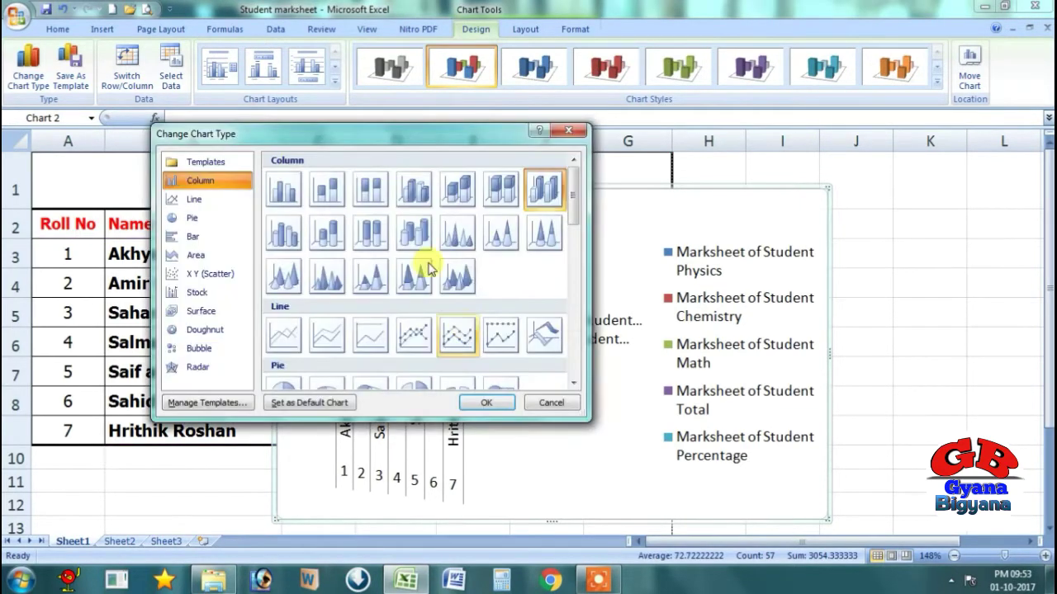
left_click(288, 203)
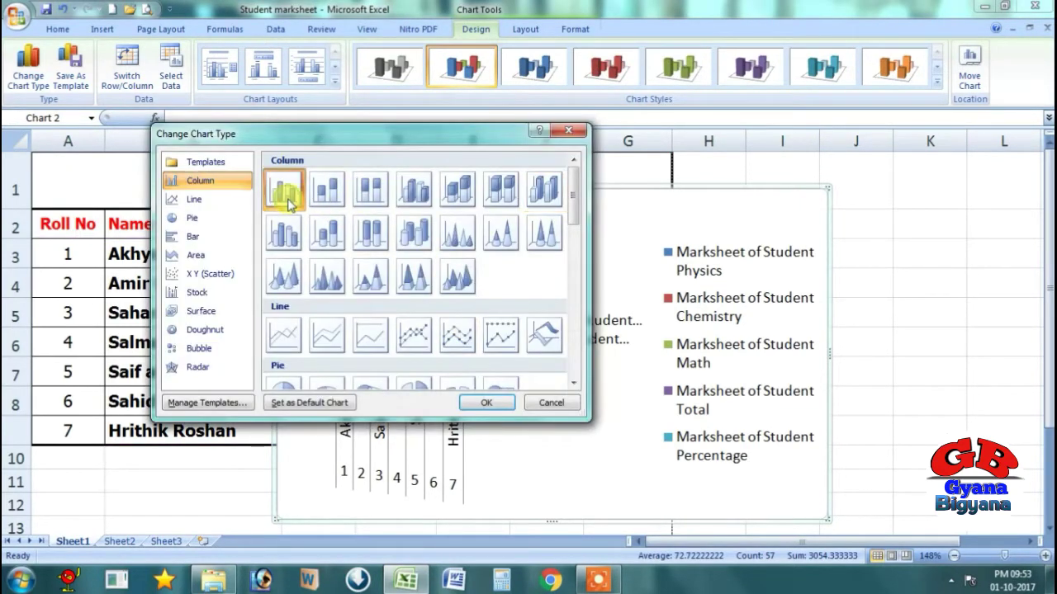
left_click(486, 402)
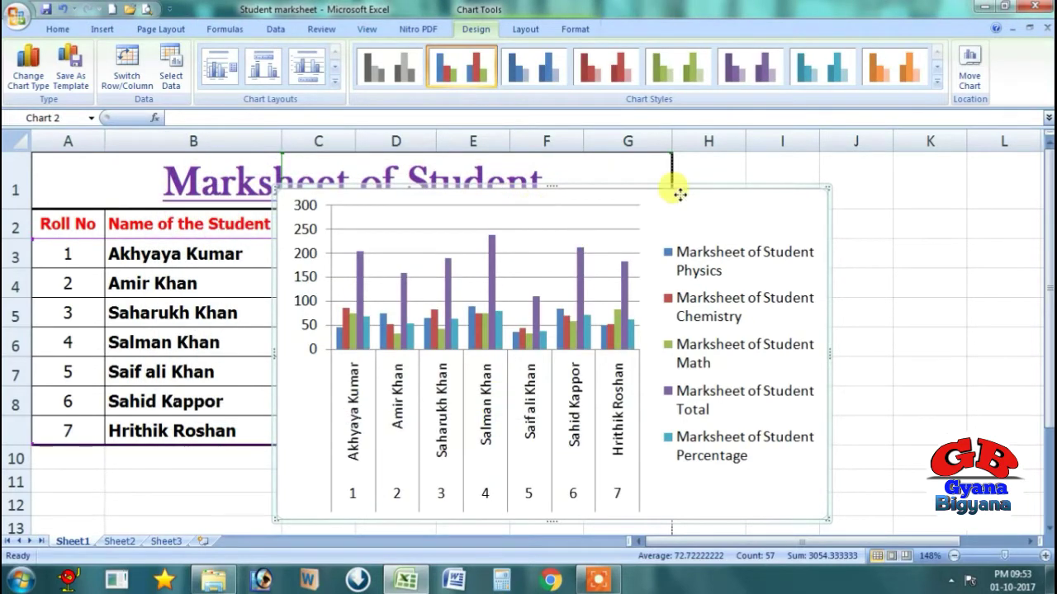
Step: Move the chart beneath the marksheet table at row 10, then deselect it
left_click_drag(683, 185, 680, 193)
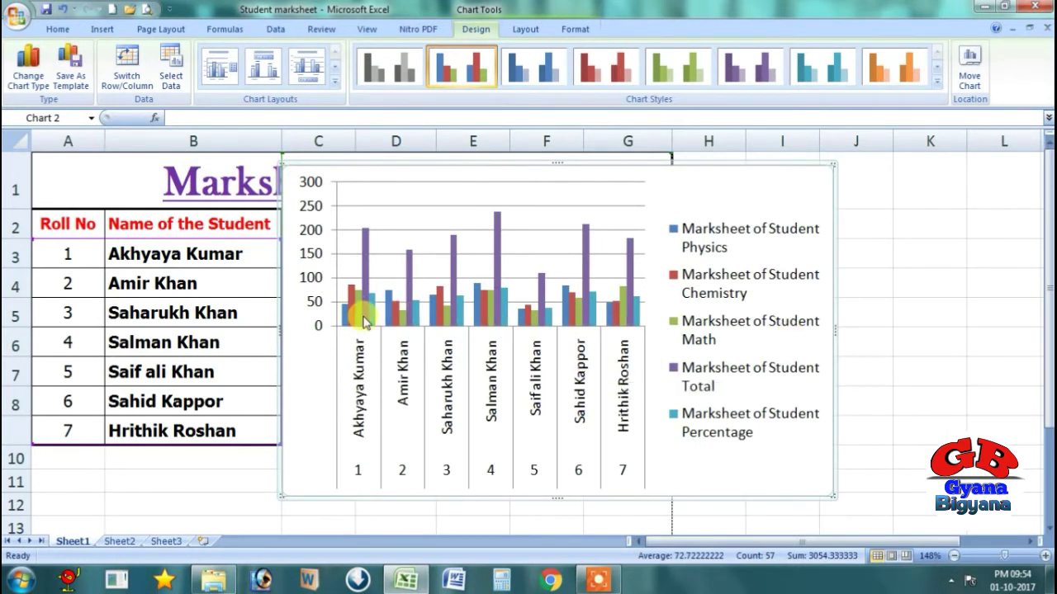
mouse_move(363, 322)
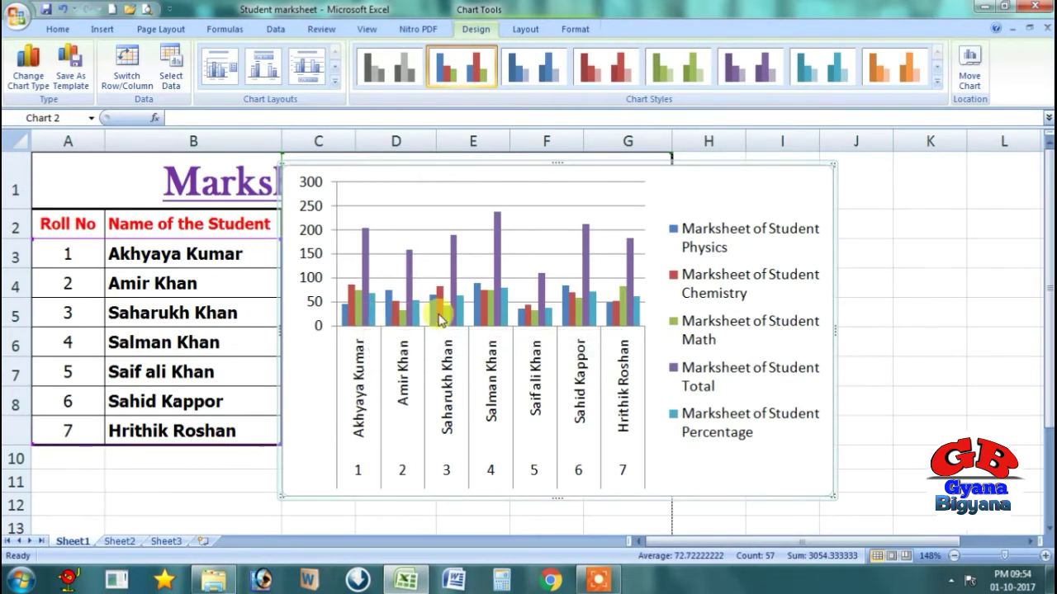
mouse_move(495, 311)
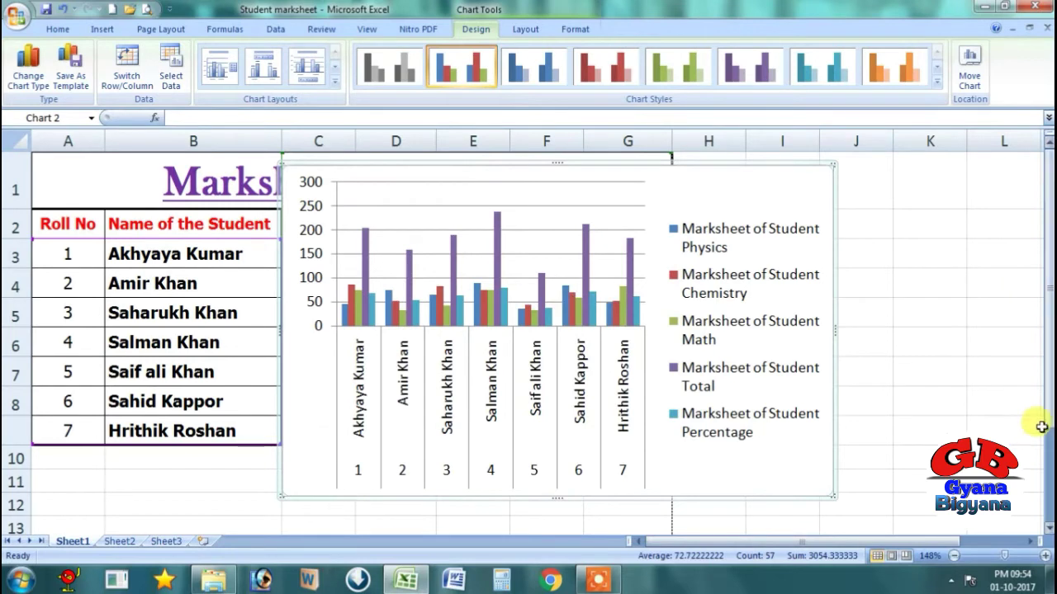
left_click_drag(1047, 379, 1046, 387)
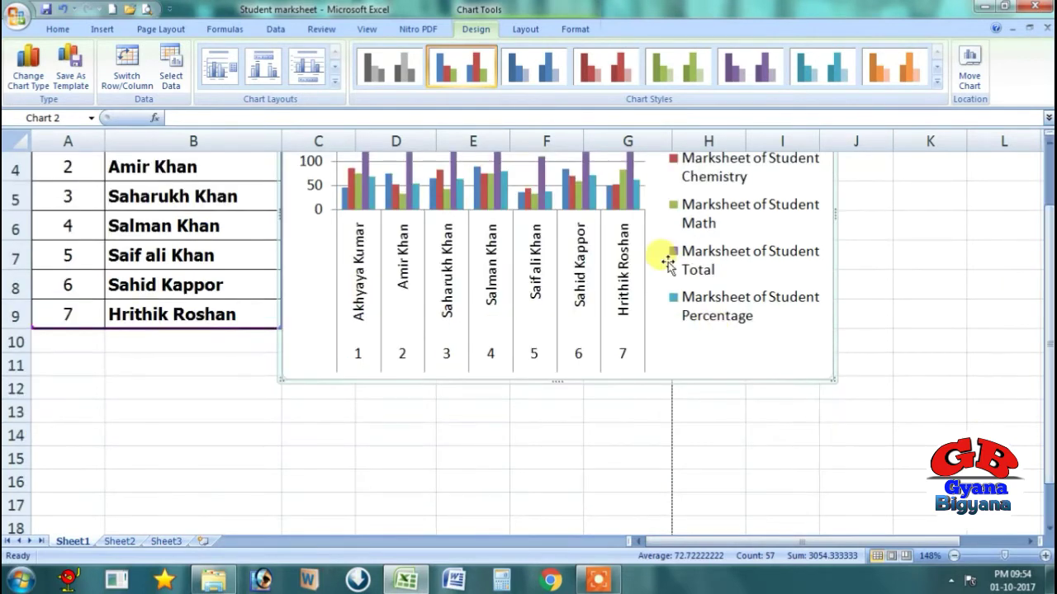
left_click(665, 328)
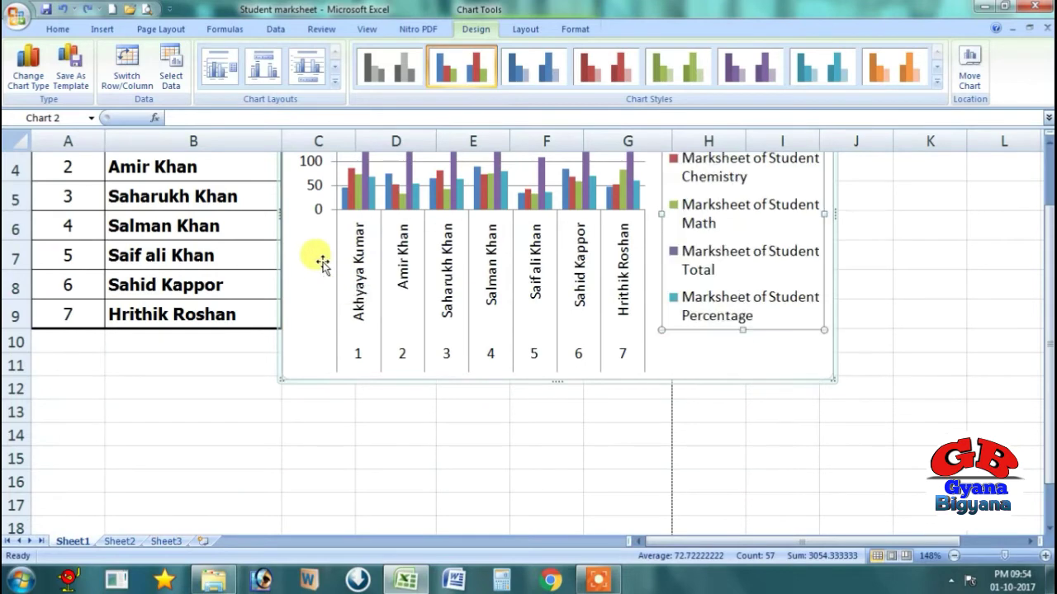
mouse_move(325, 273)
left_mouse_down()
mouse_move(314, 359)
mouse_move(270, 470)
left_mouse_up()
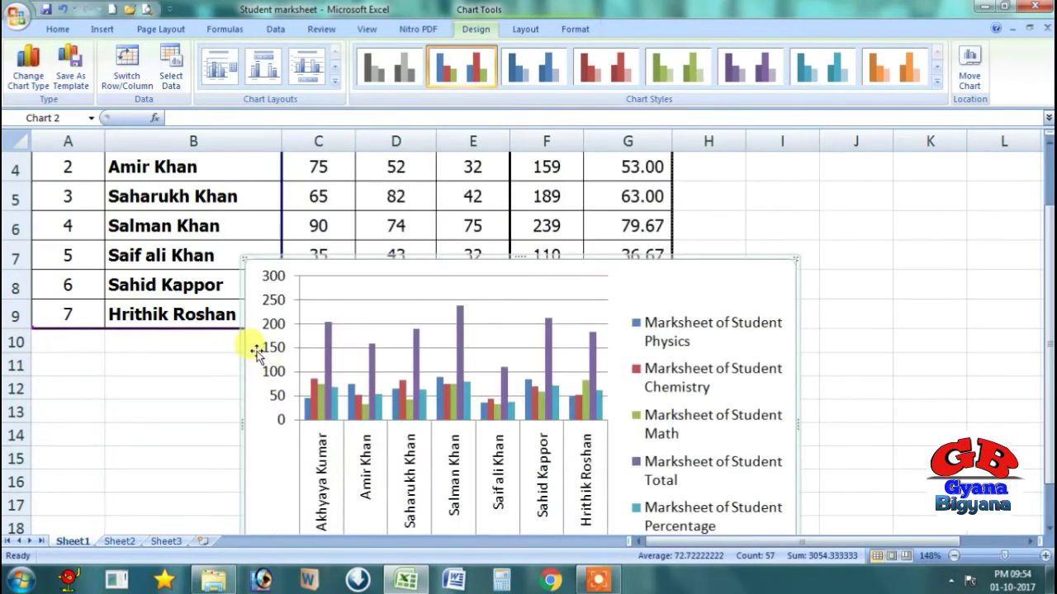
left_click_drag(248, 353, 41, 433)
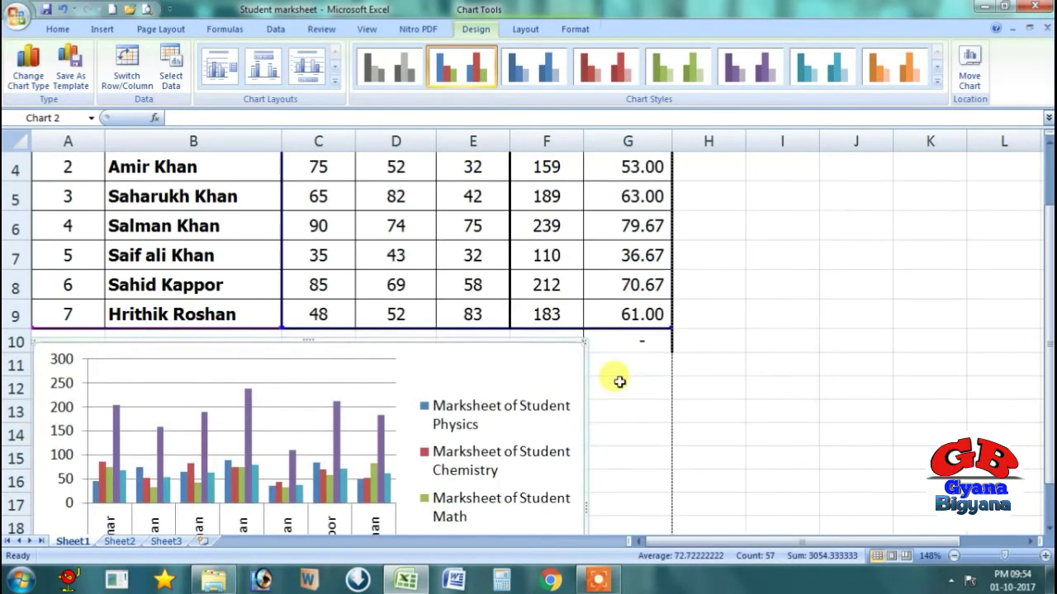
left_click(751, 325)
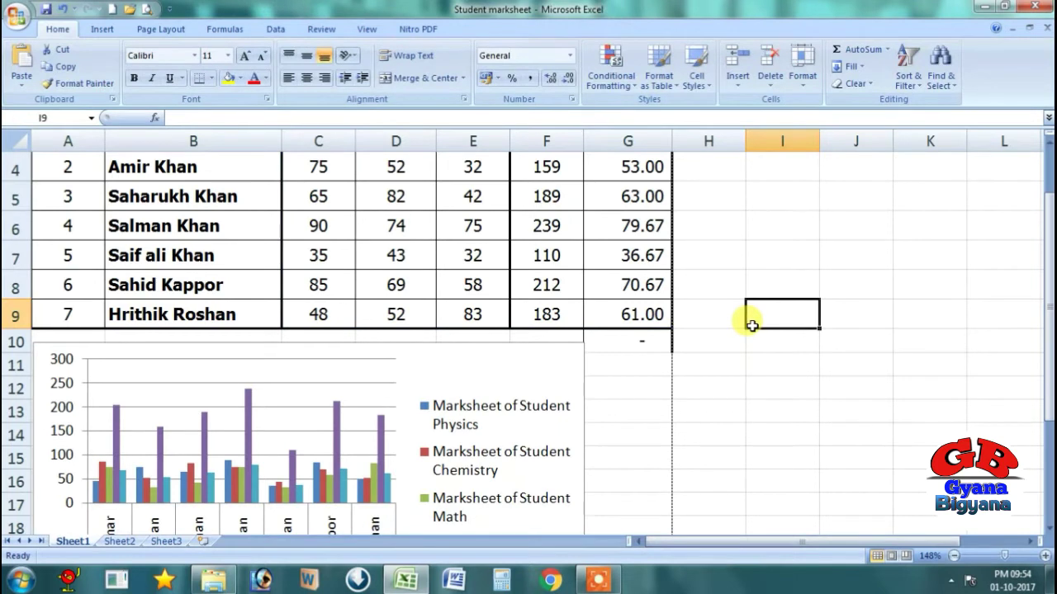
left_click(147, 9)
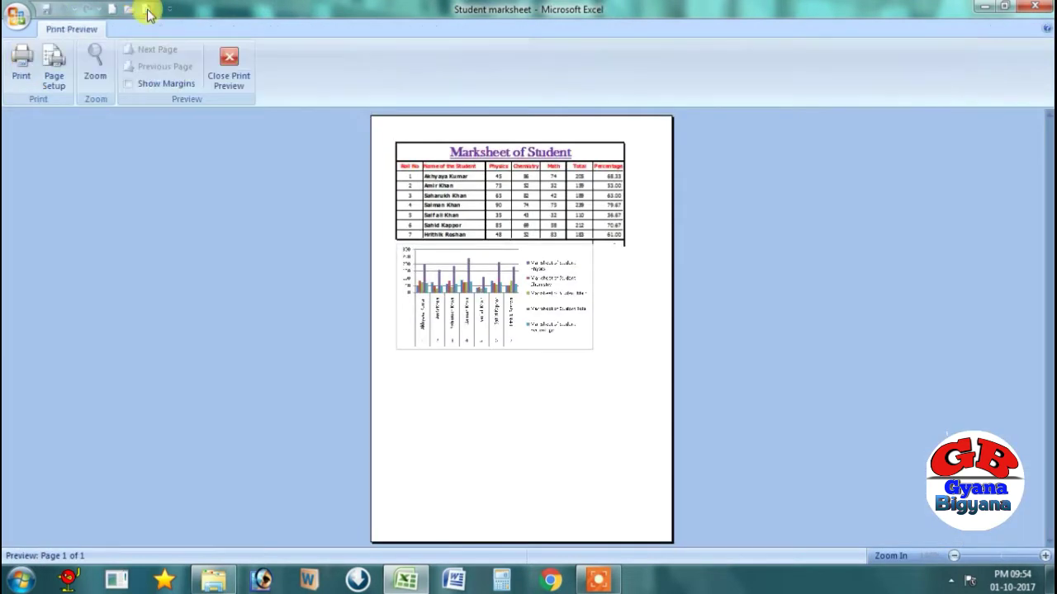
left_click(511, 254)
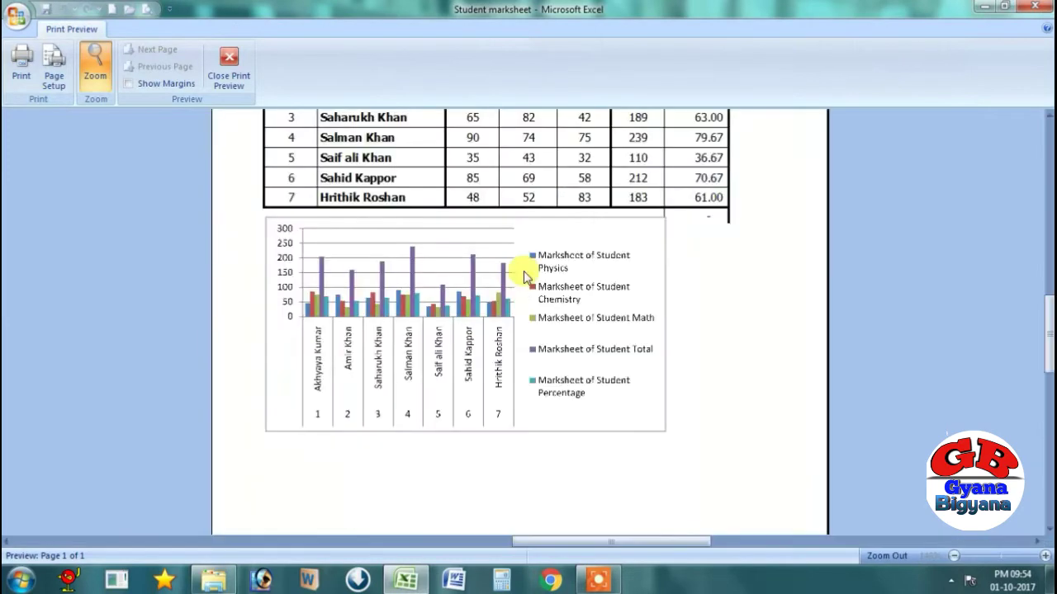
scroll(615, 293, "up", 1)
scroll(615, 293, "up", 1)
scroll(614, 293, "up", 2)
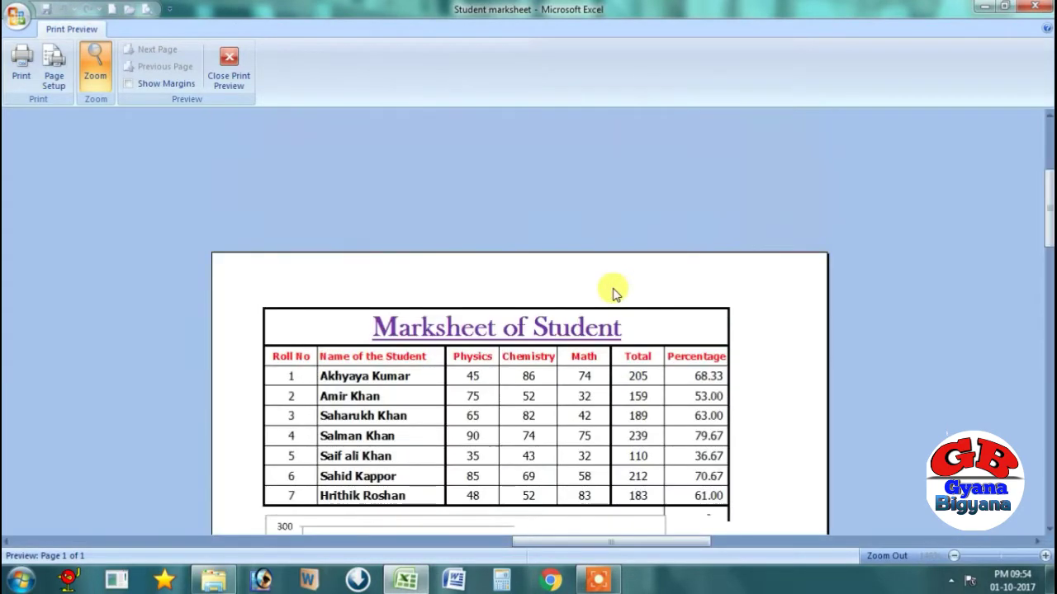
scroll(615, 293, "down", 2)
scroll(610, 285, "down", 1)
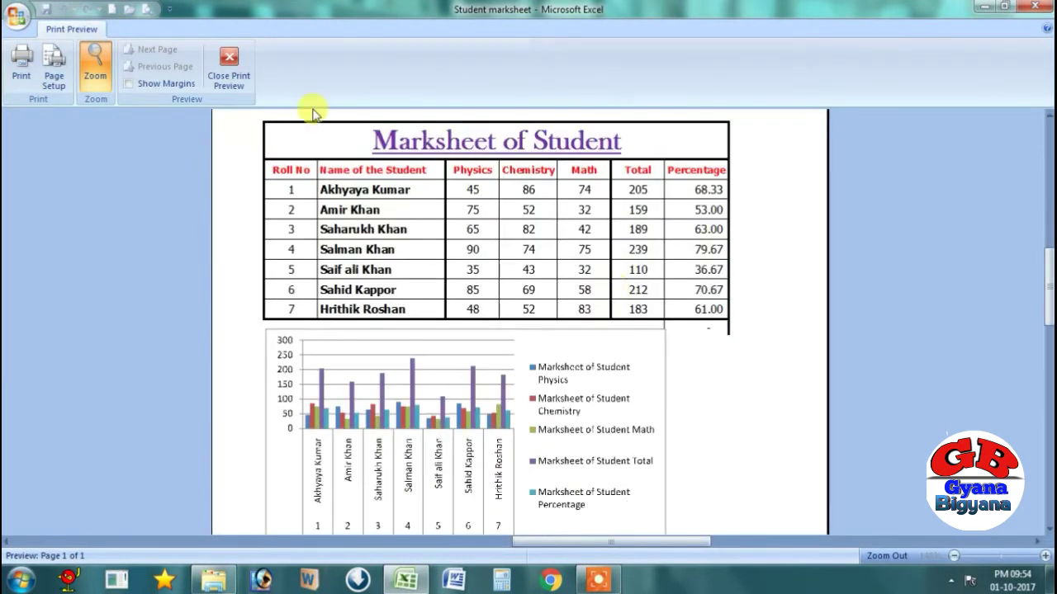
left_click(235, 71)
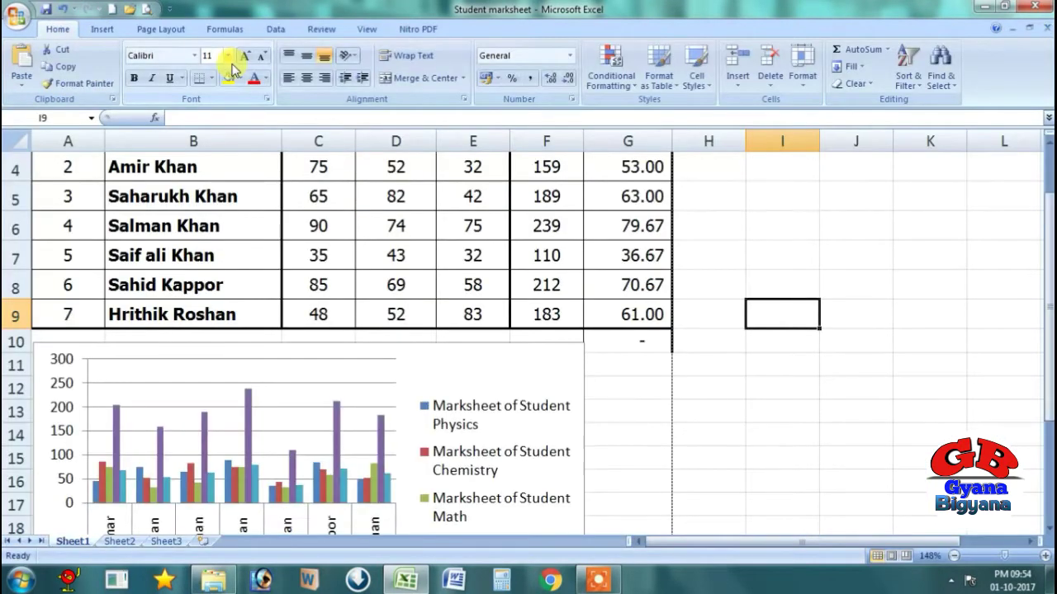
Step: Select the chart's whole chart area and bring up its shortcut menu
left_click(789, 394)
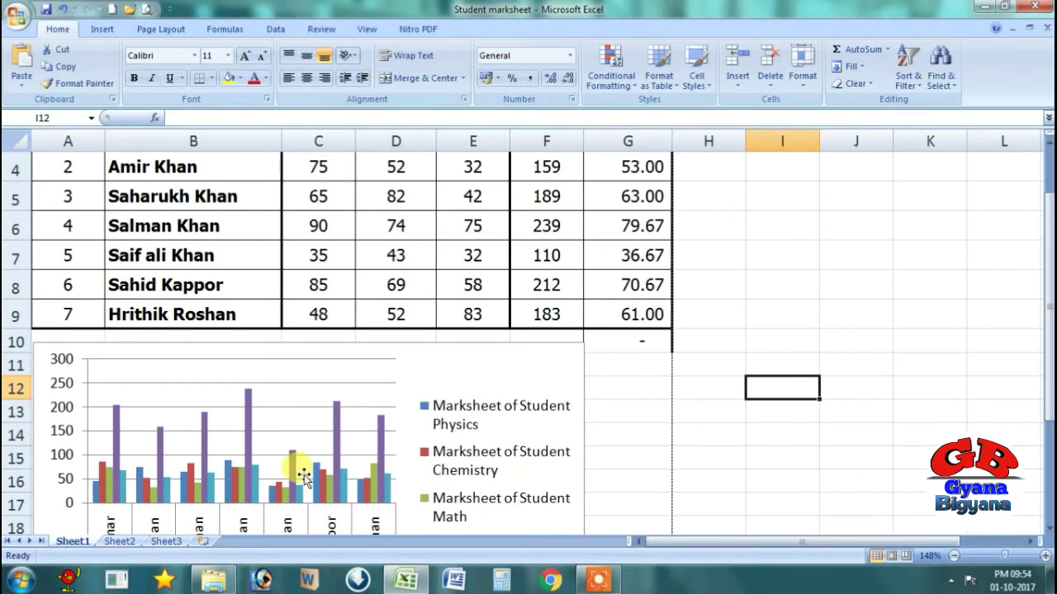
left_click(835, 282)
scroll(805, 323, "up", 1)
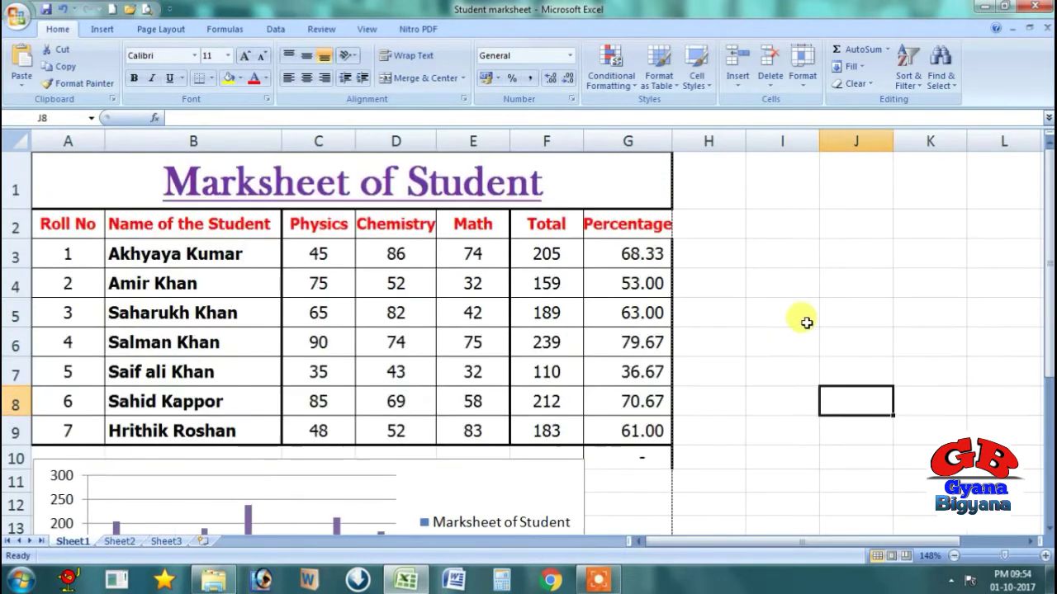
scroll(805, 322, "down", 2)
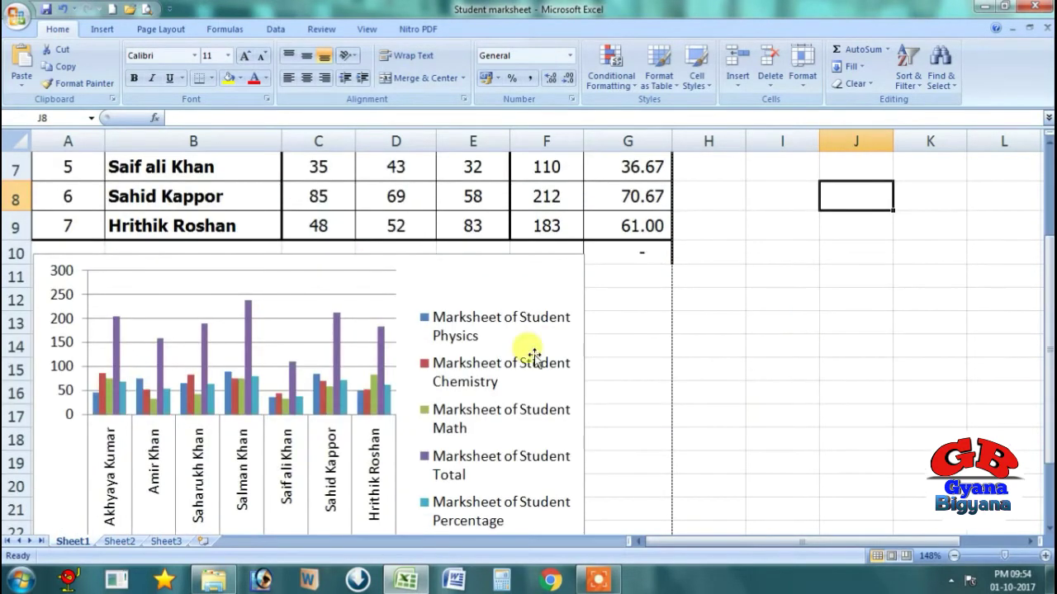
left_click(270, 303)
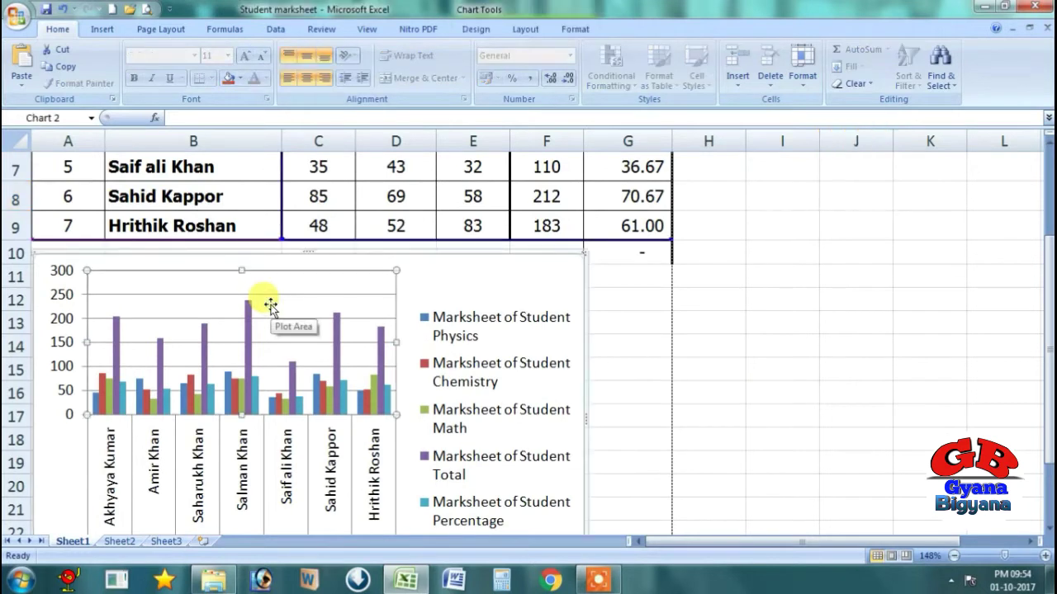
left_click(60, 464)
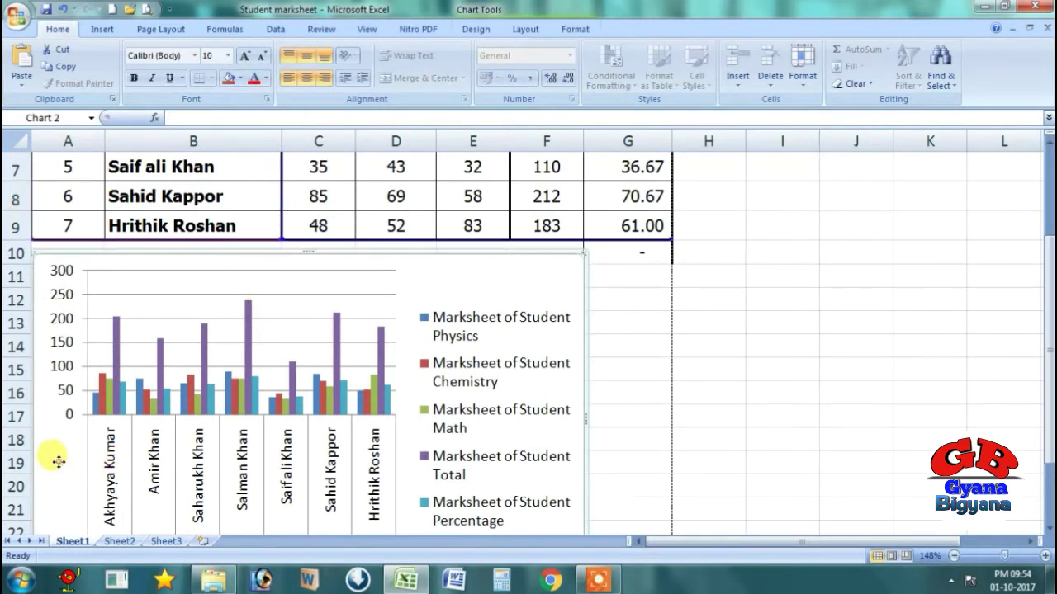
right_click(58, 462)
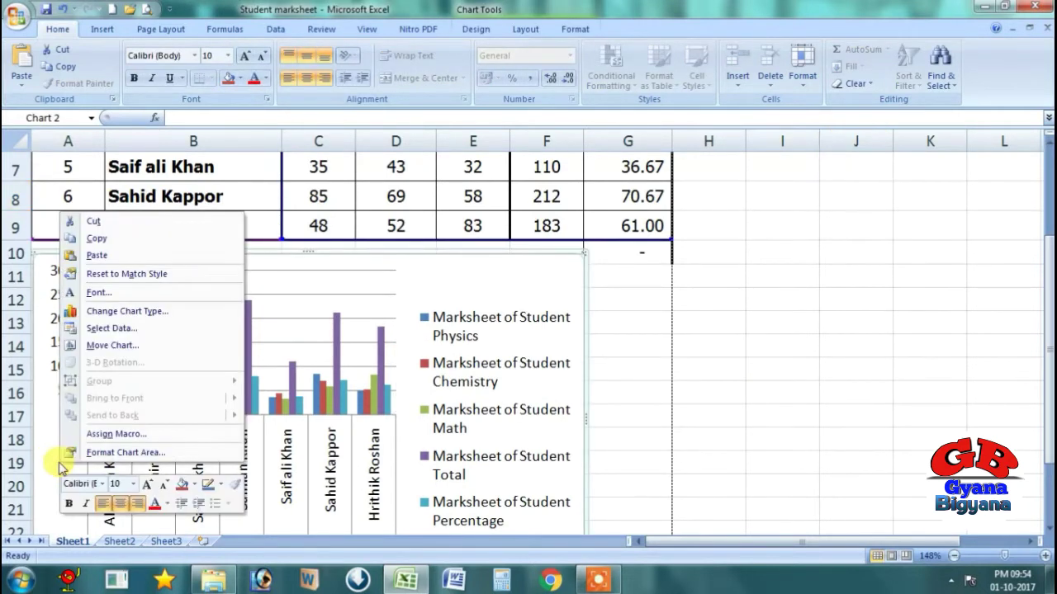
Step: Cut the chart off the sheet and select the table from the Roll No header to Percentage
left_click(113, 220)
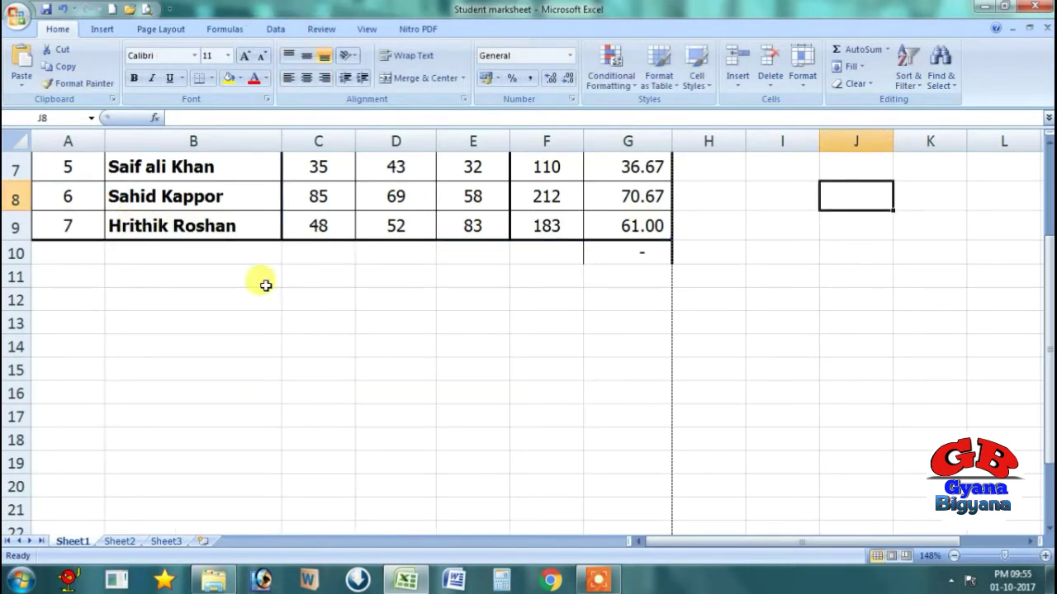
left_click(681, 355)
scroll(412, 370, "up", 2)
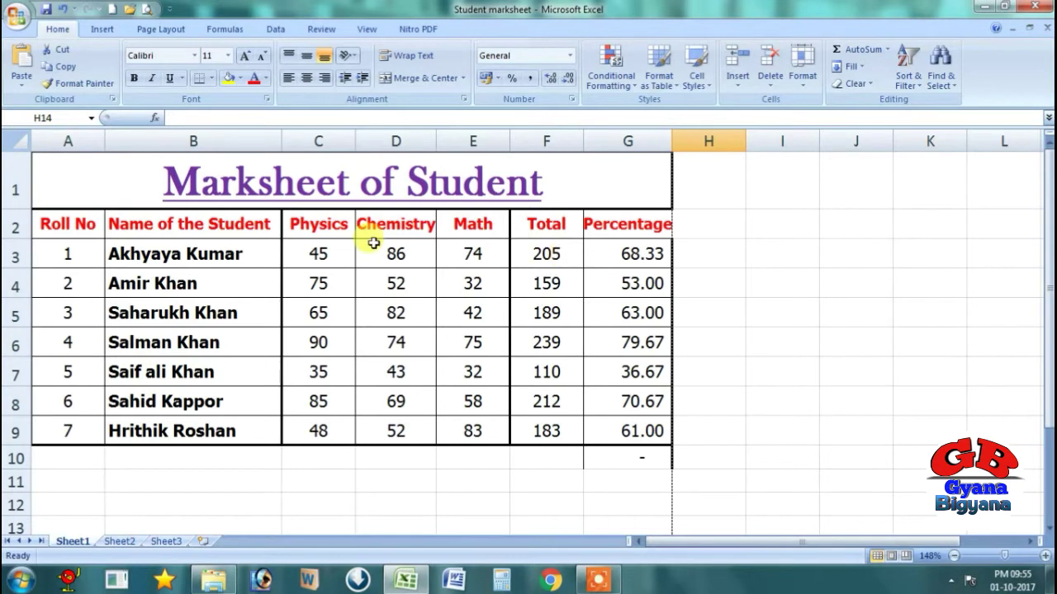
left_click(54, 223)
mouse_move(54, 224)
left_mouse_down()
mouse_move(622, 231)
mouse_move(636, 449)
mouse_move(640, 440)
left_mouse_up()
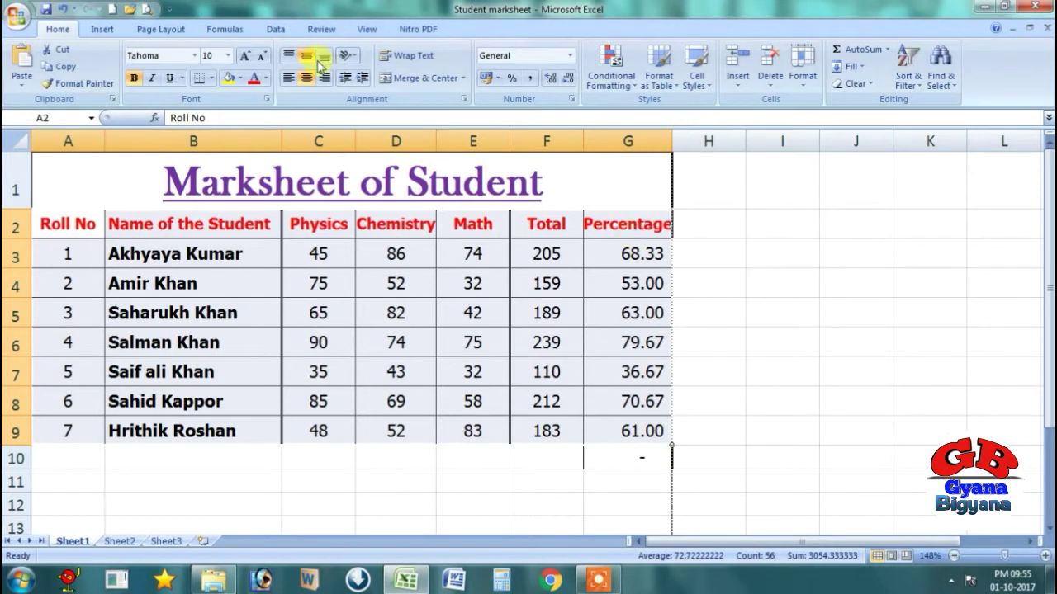
Step: Custom-sort the rows by Total on Values, Smallest to Largest
left_click(103, 31)
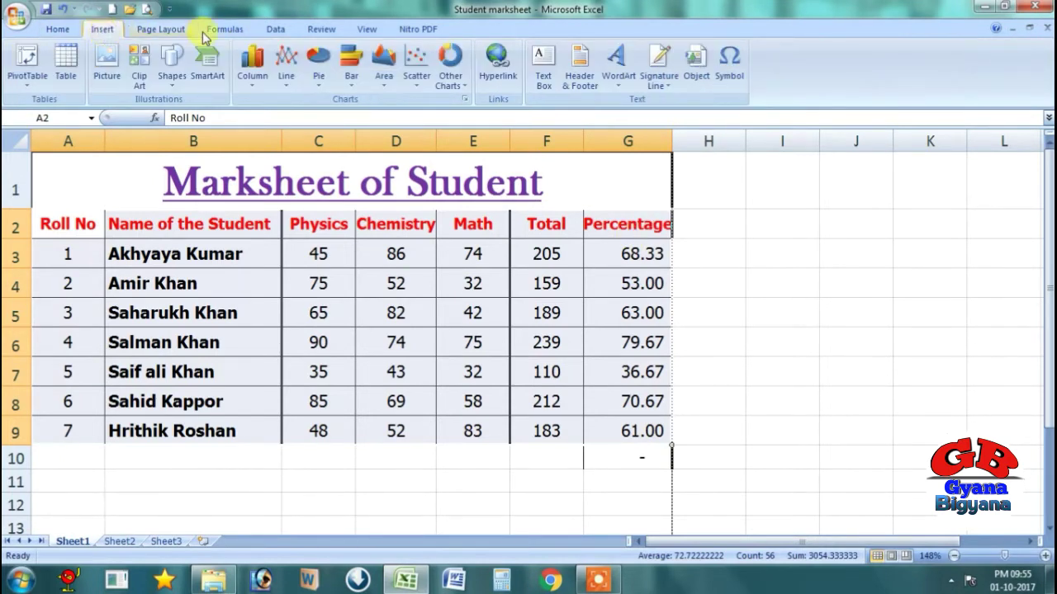
left_click(70, 35)
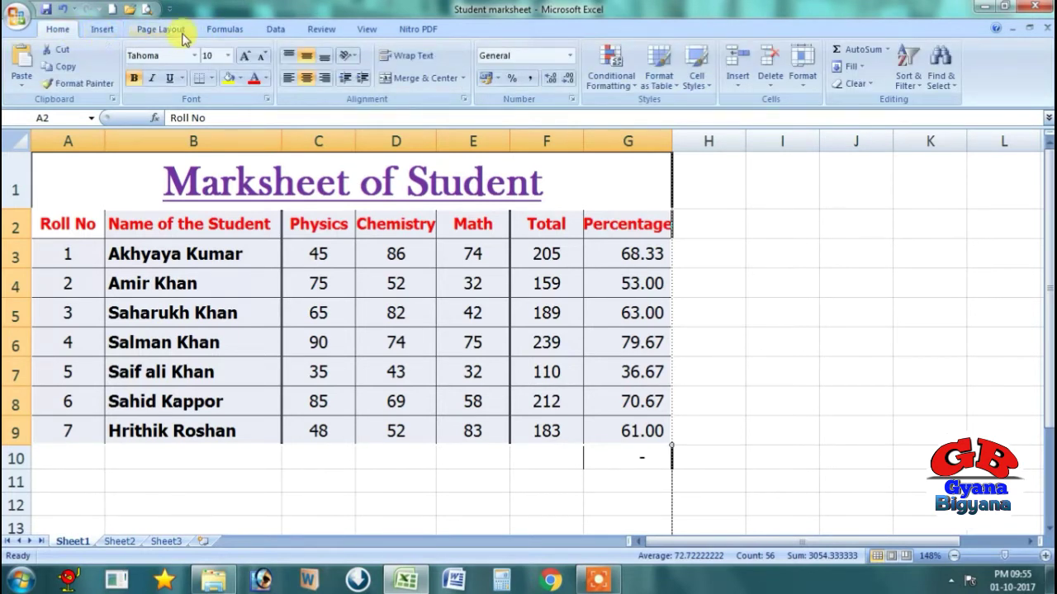
left_click(911, 86)
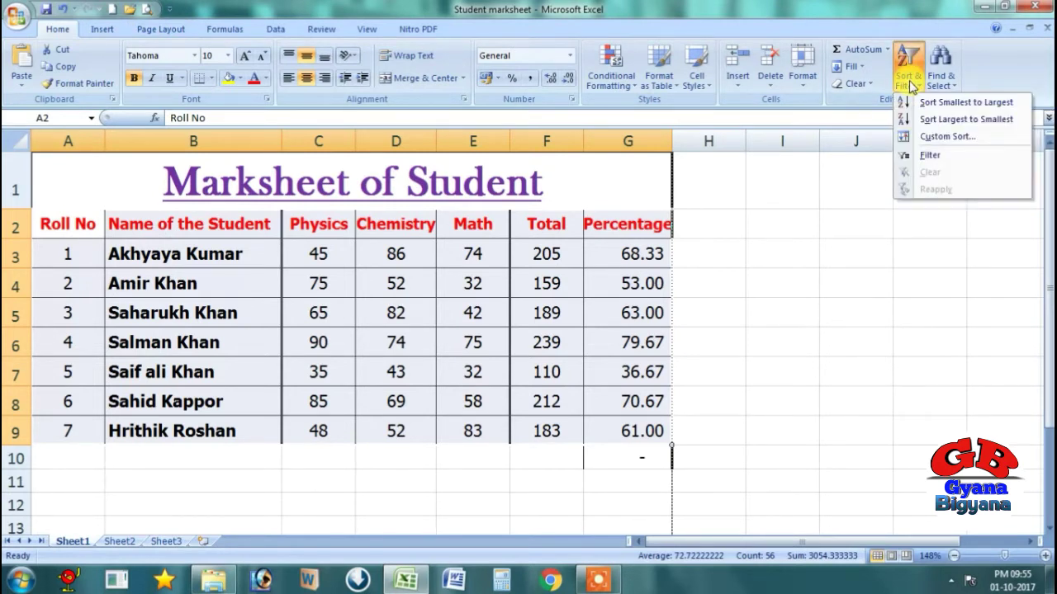
left_click(960, 139)
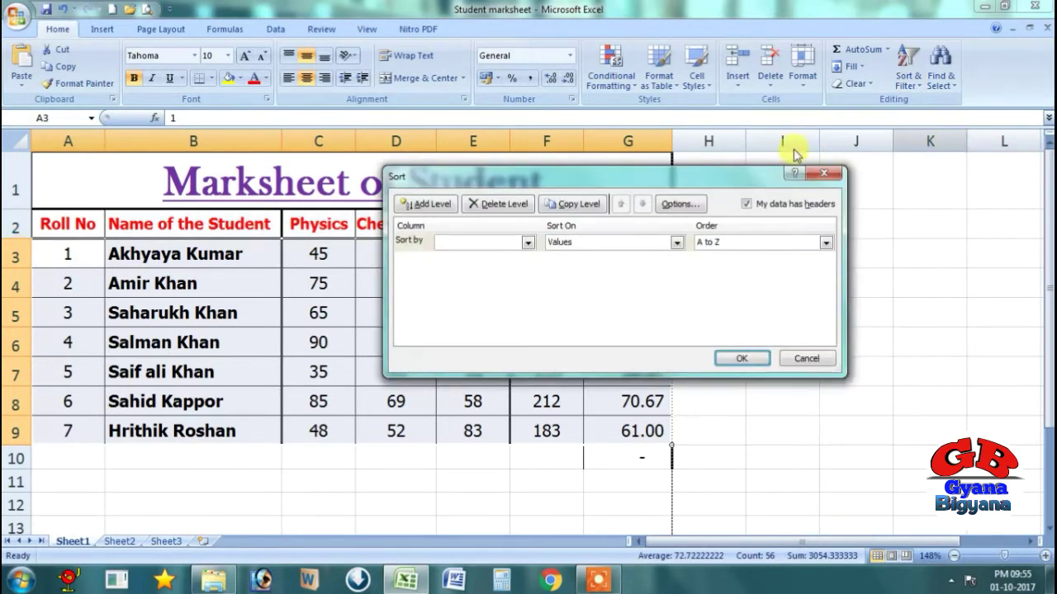
left_click_drag(713, 180, 744, 145)
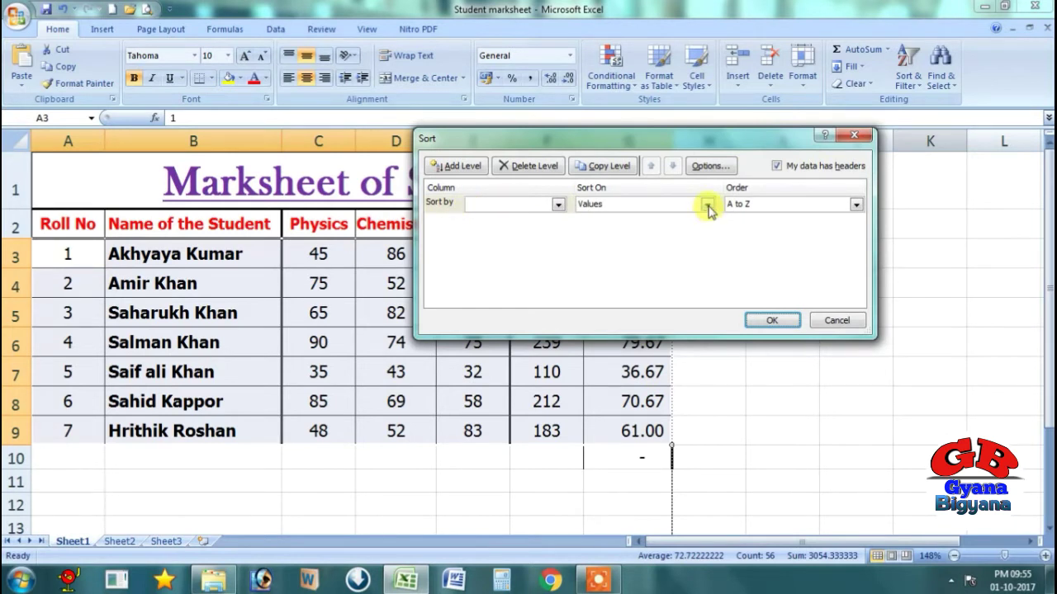
left_click(707, 205)
left_click(708, 207)
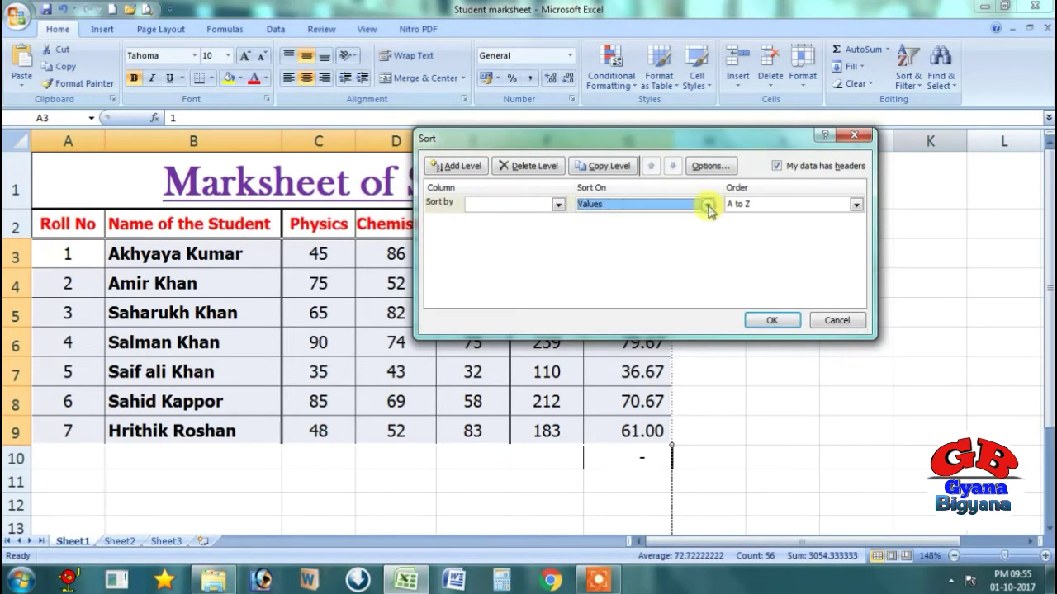
left_click(557, 205)
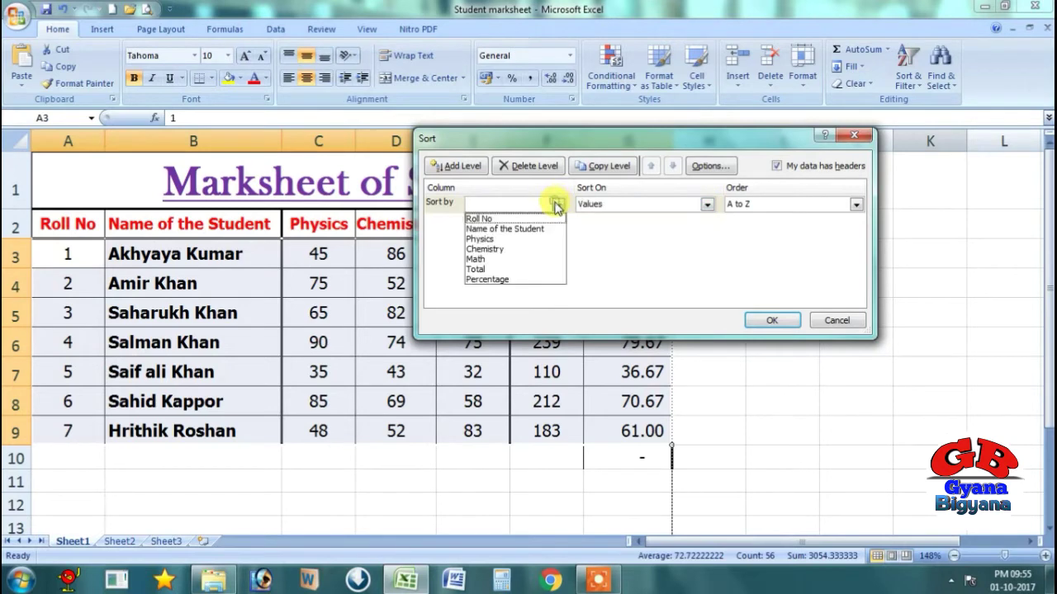
left_click(487, 270)
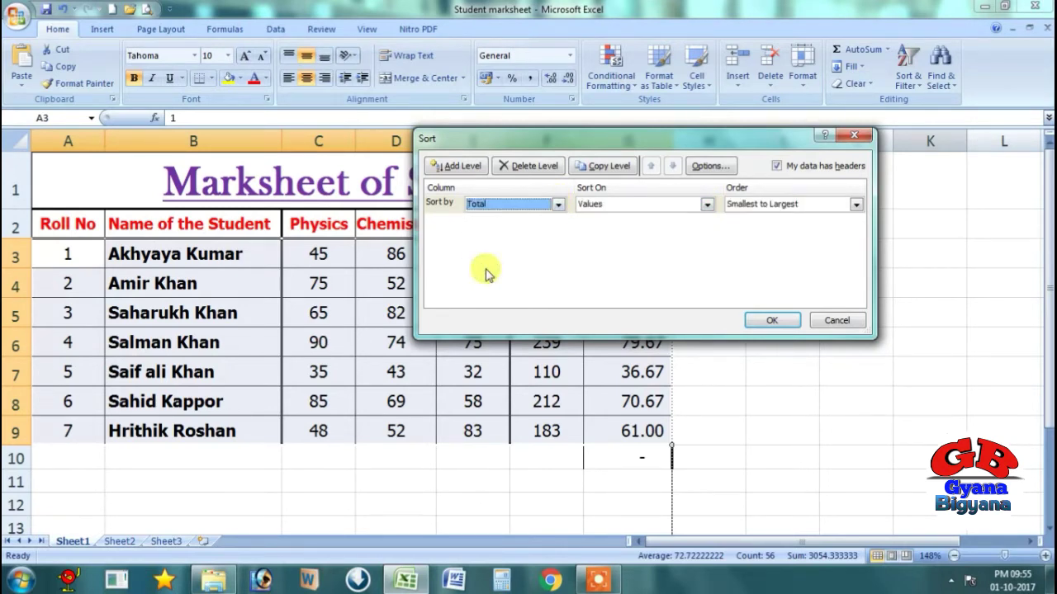
left_click(776, 320)
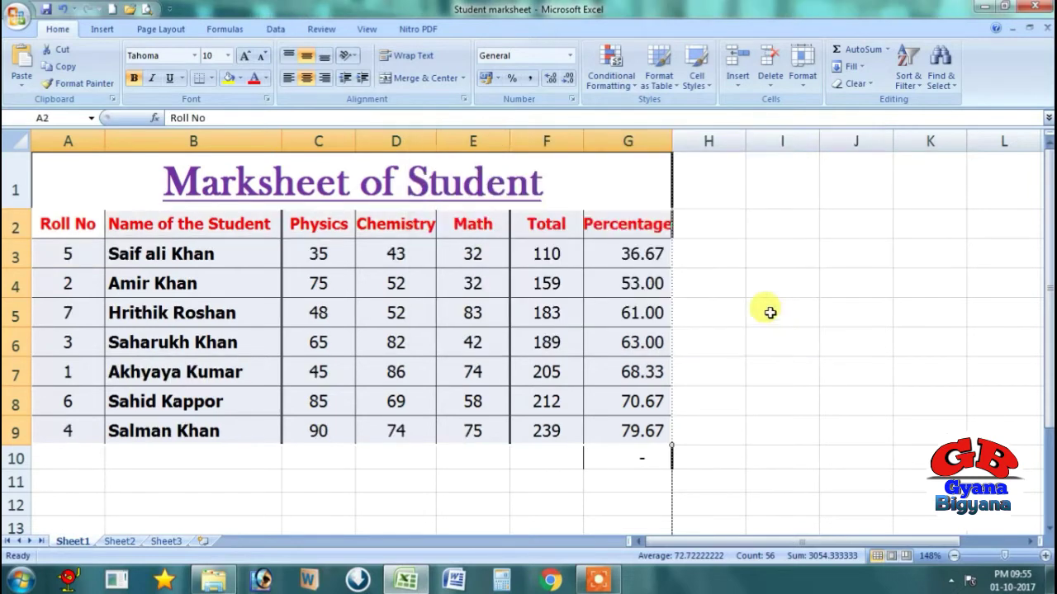
left_click(761, 266)
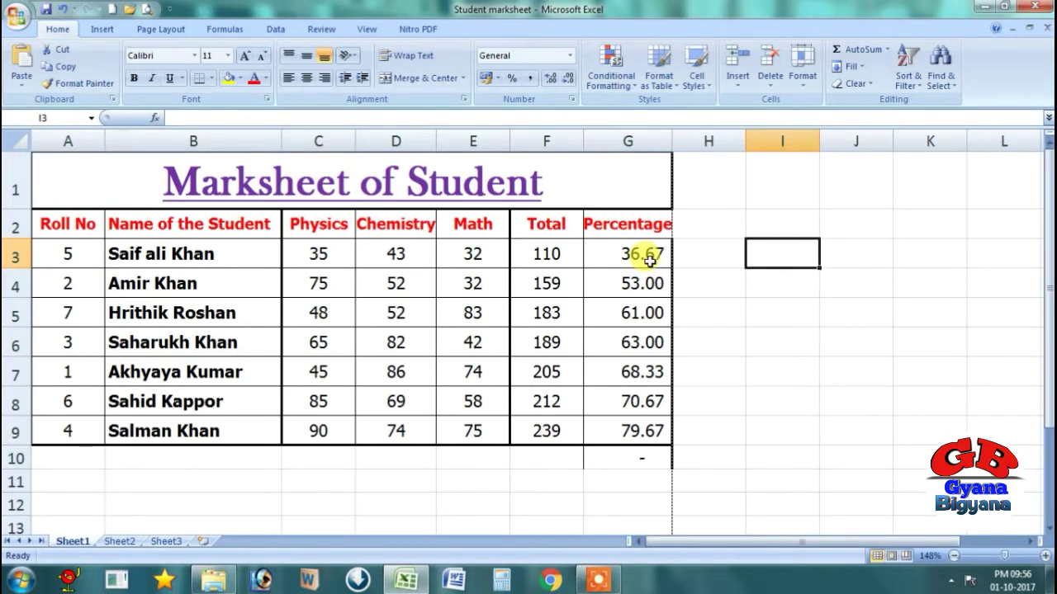
left_click(729, 313)
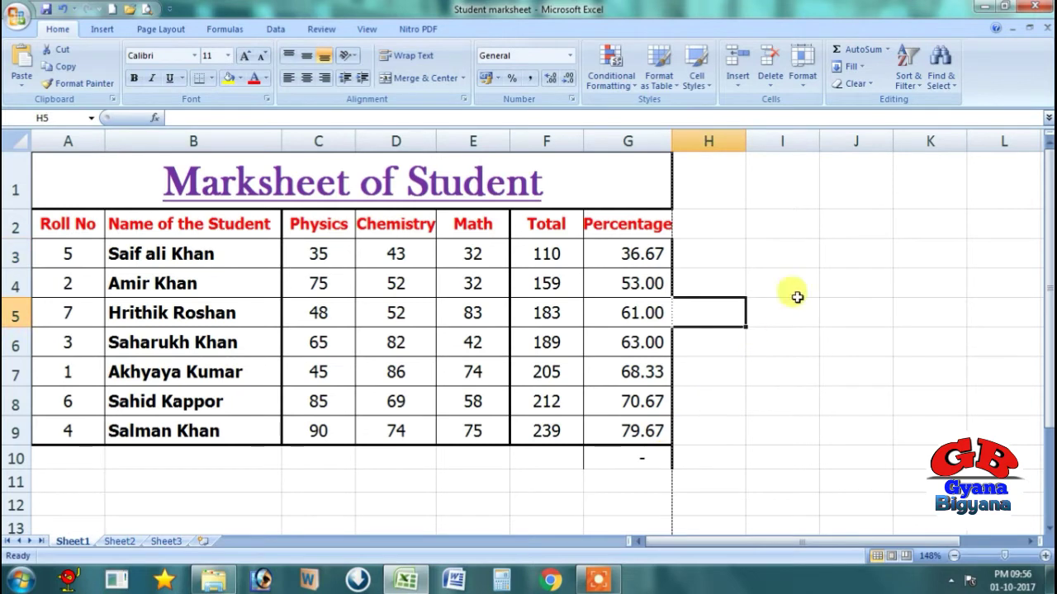
left_click(828, 254)
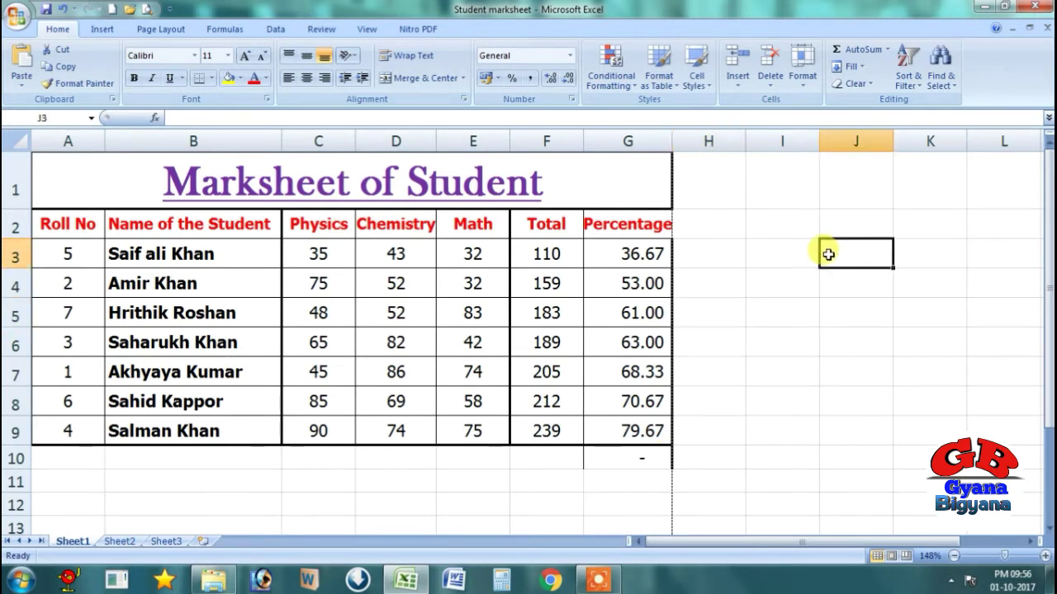
left_click(638, 256)
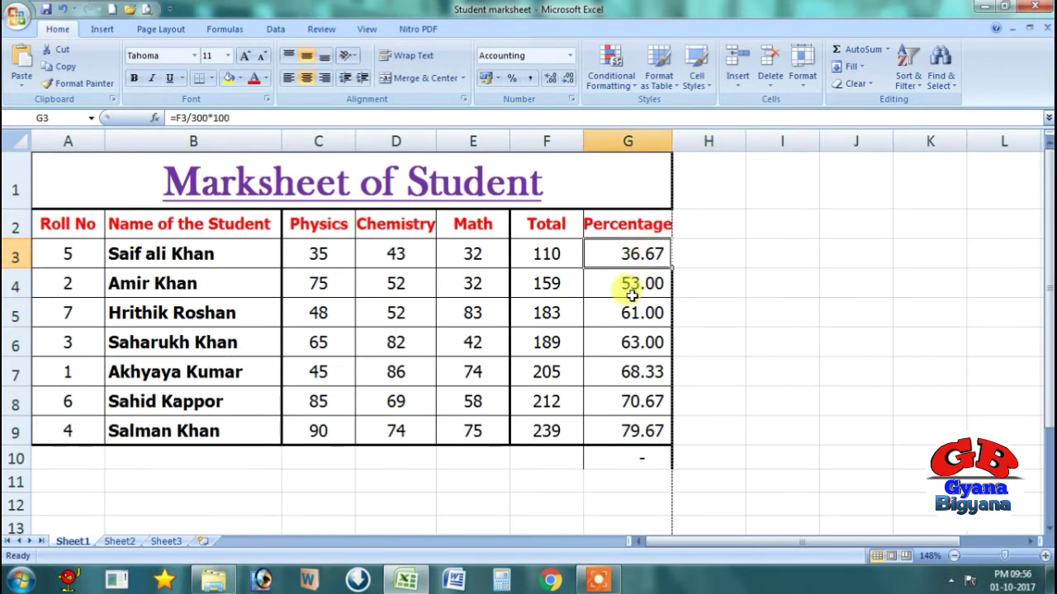
left_click(66, 254)
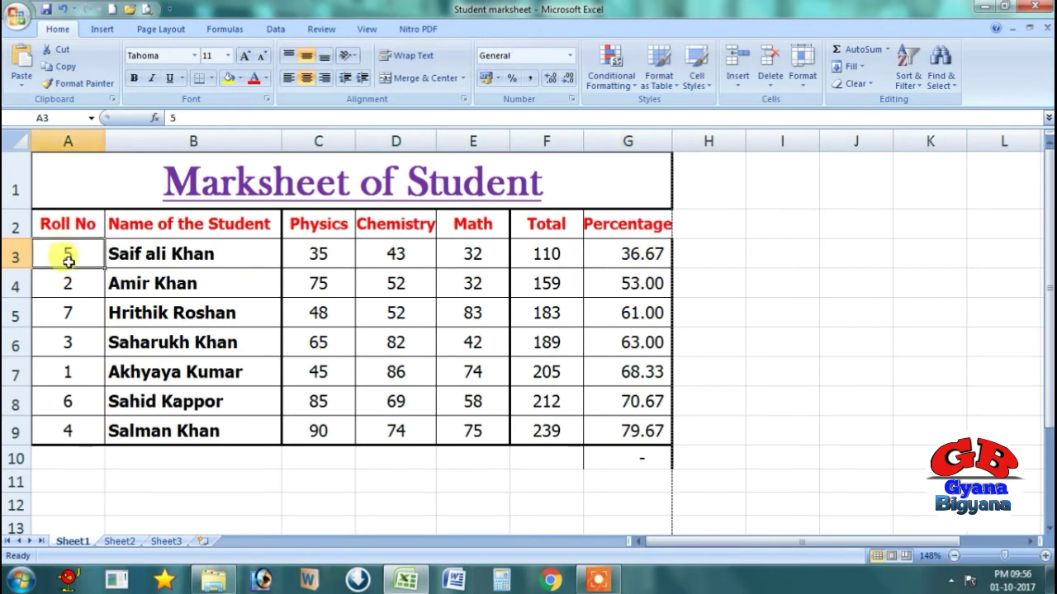
left_click(626, 287)
left_click(636, 436)
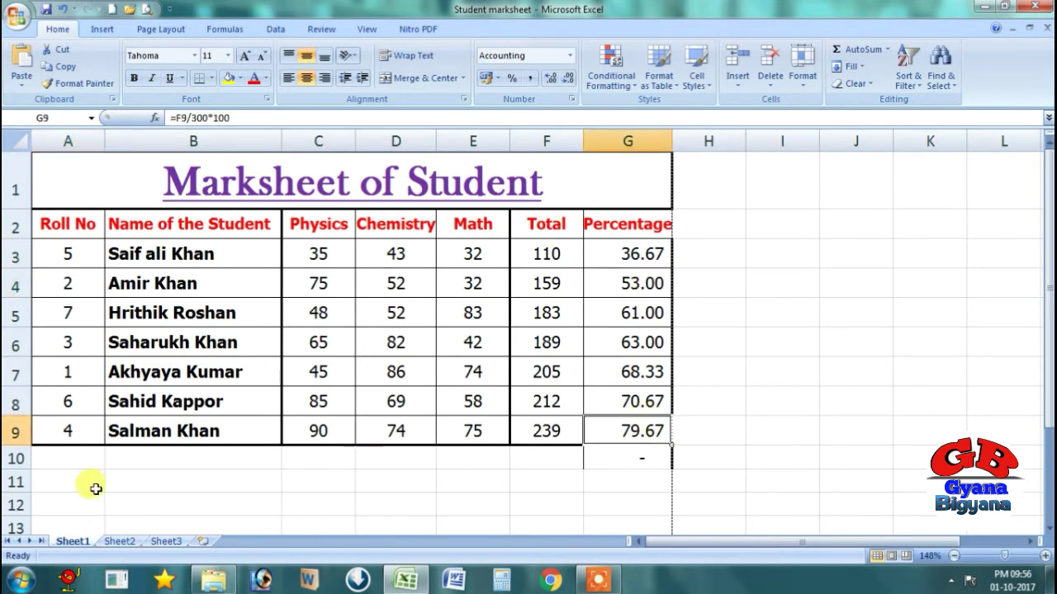
left_click(779, 278)
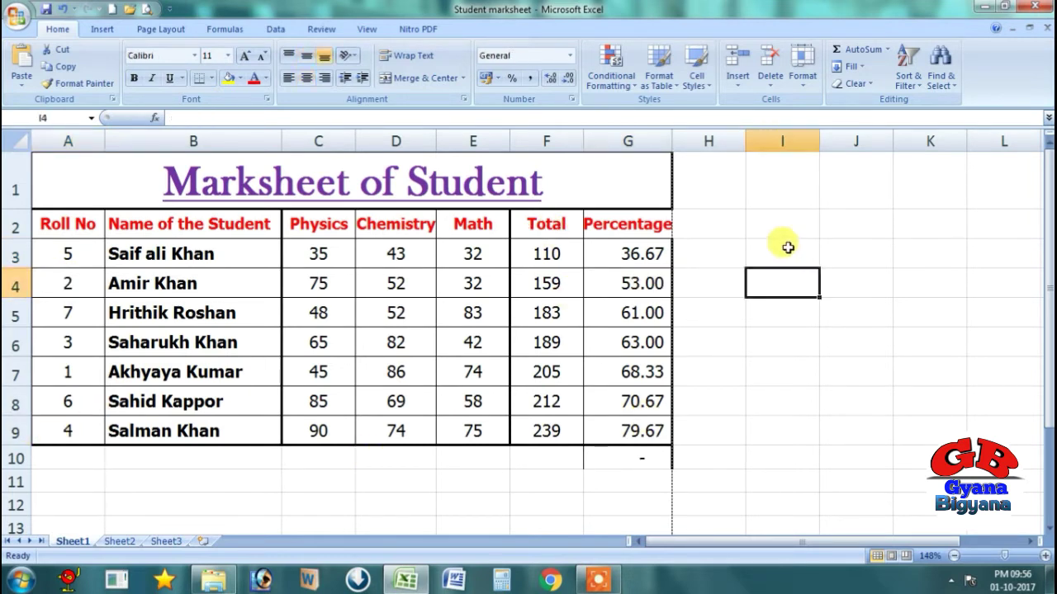
mouse_move(47, 223)
left_mouse_down()
mouse_move(625, 371)
mouse_move(627, 429)
left_mouse_up()
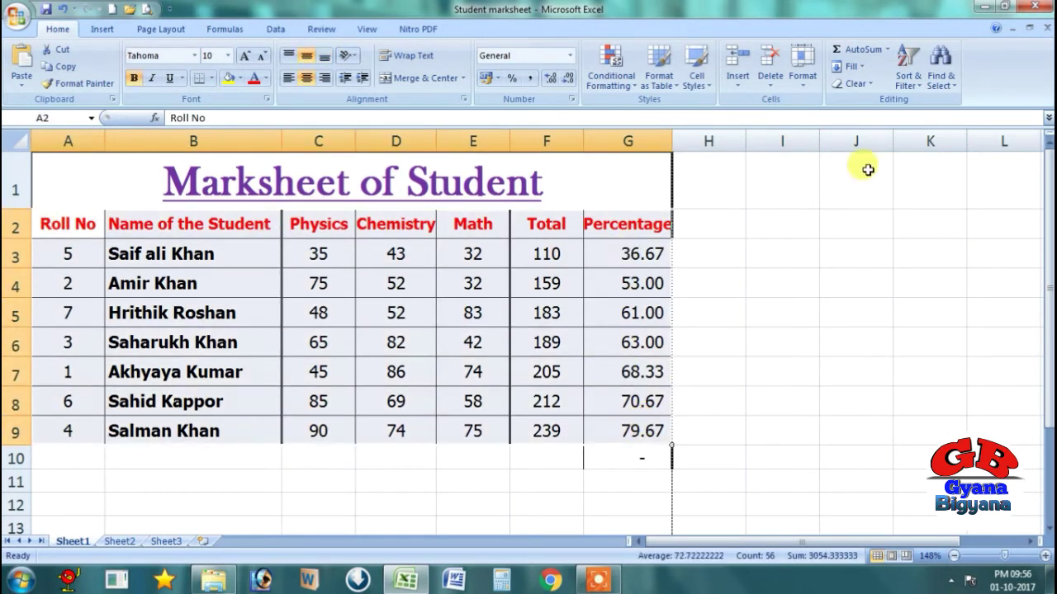
Step: Re-sort the rows by Total, Largest to Smallest, putting 239 at the top
left_click(910, 81)
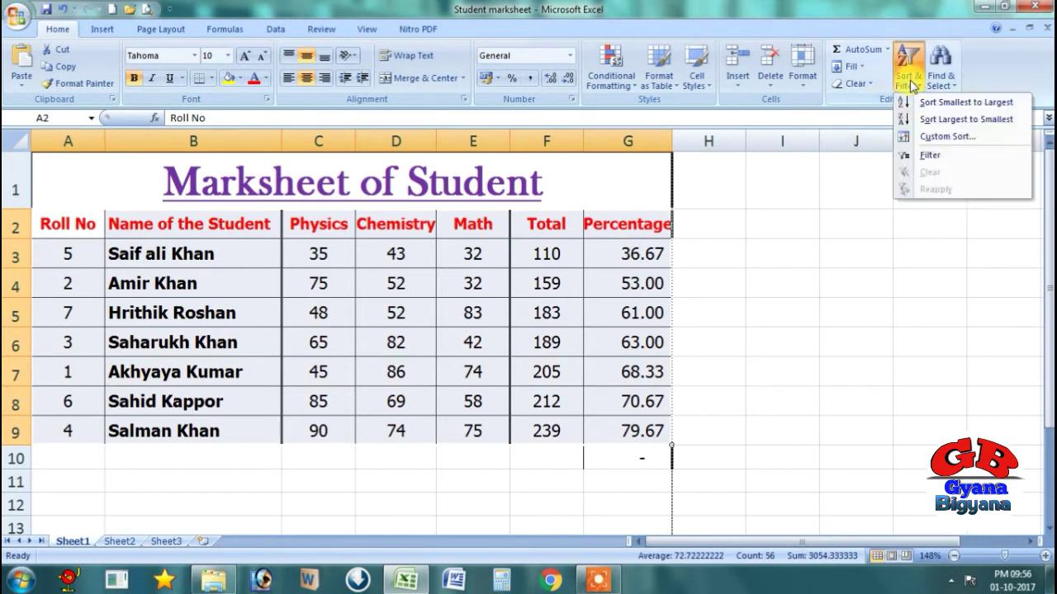
left_click(949, 136)
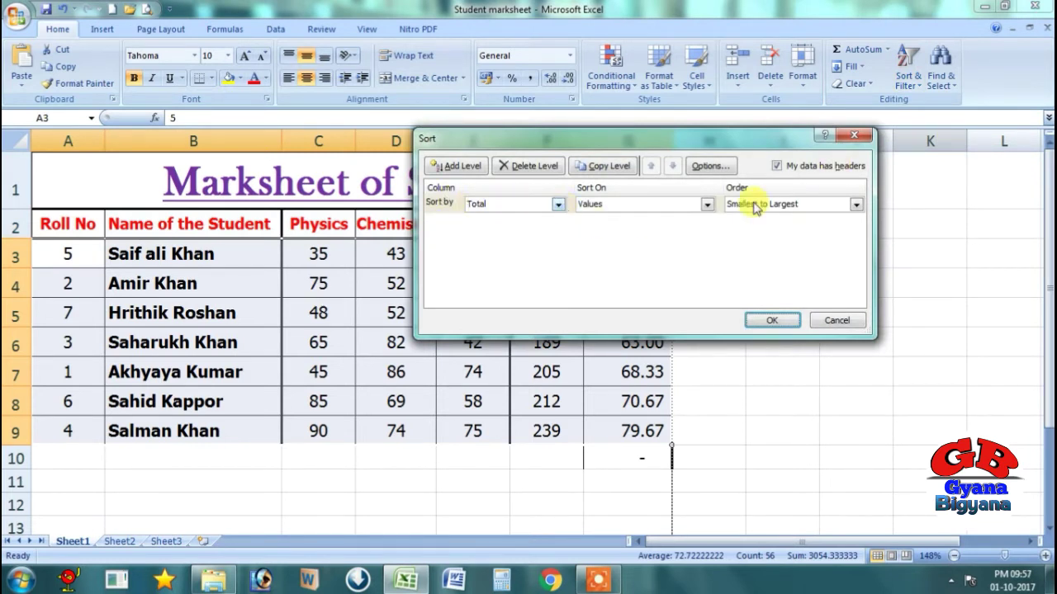
left_click(857, 205)
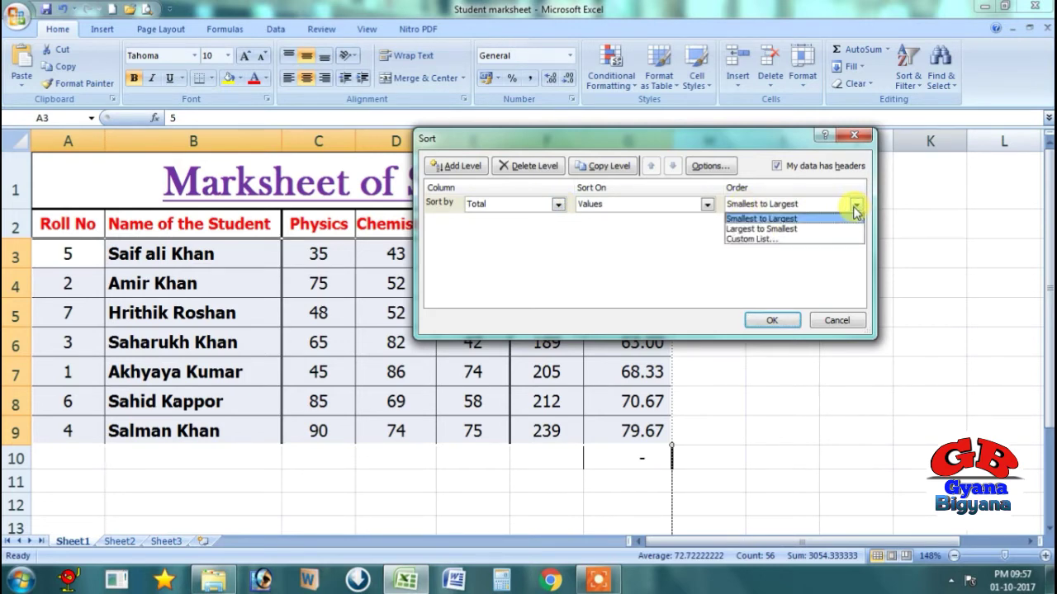
left_click(799, 233)
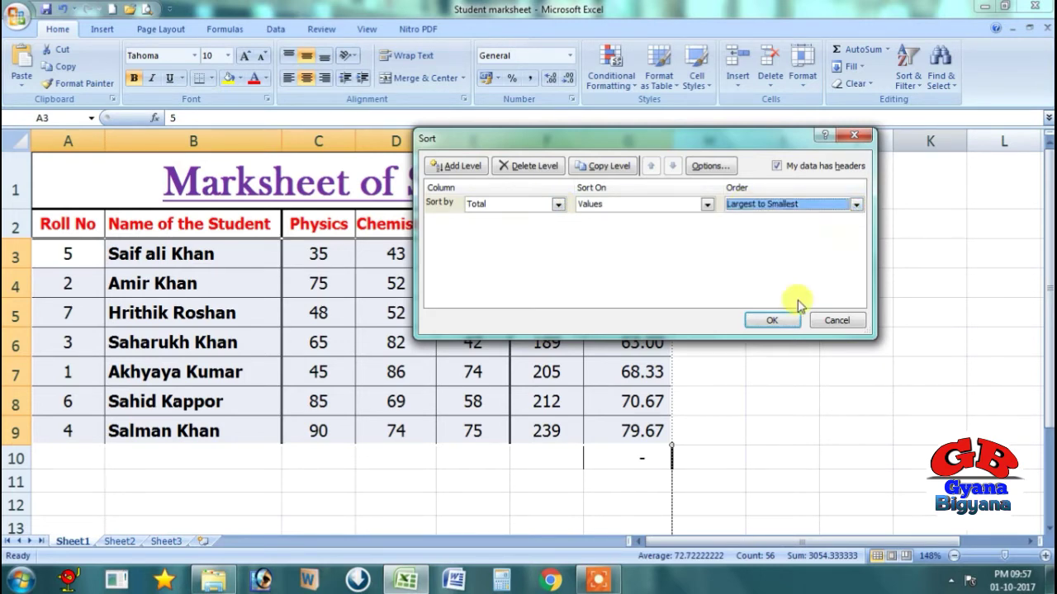
left_click(779, 322)
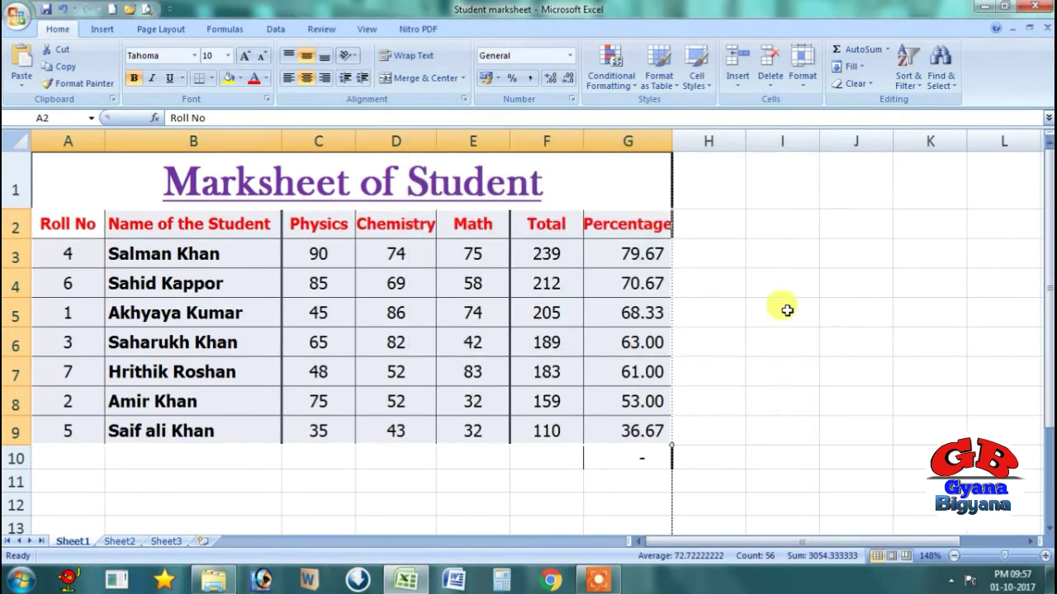
left_click(783, 285)
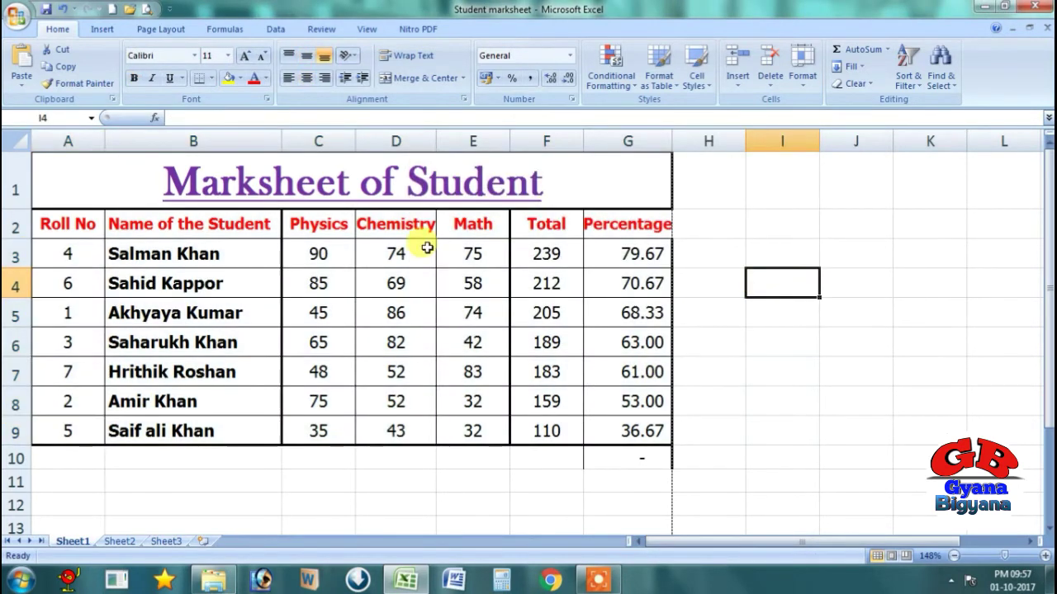
left_click(629, 255)
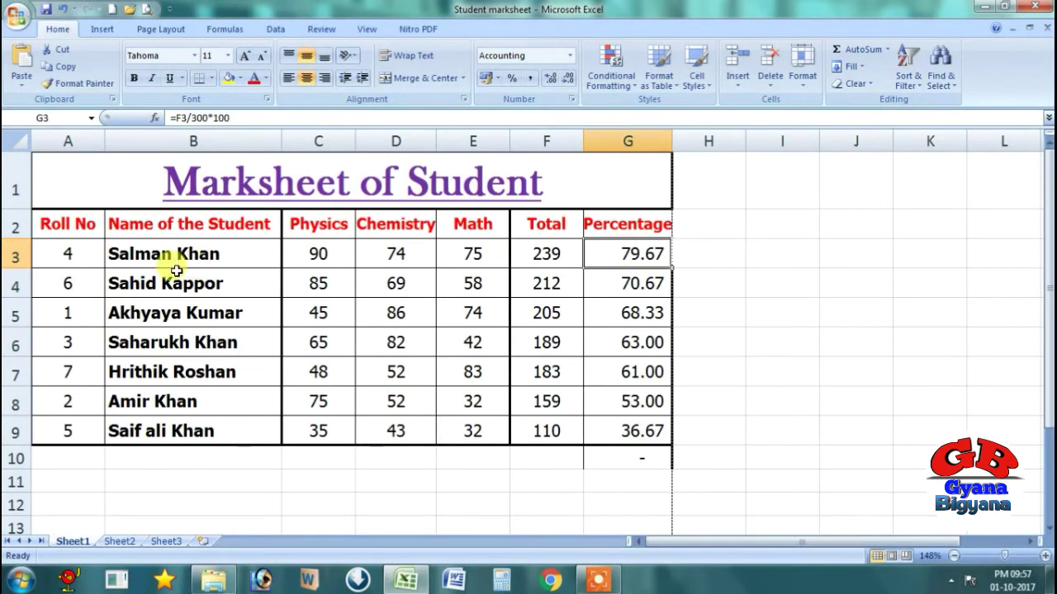
left_click(15, 256)
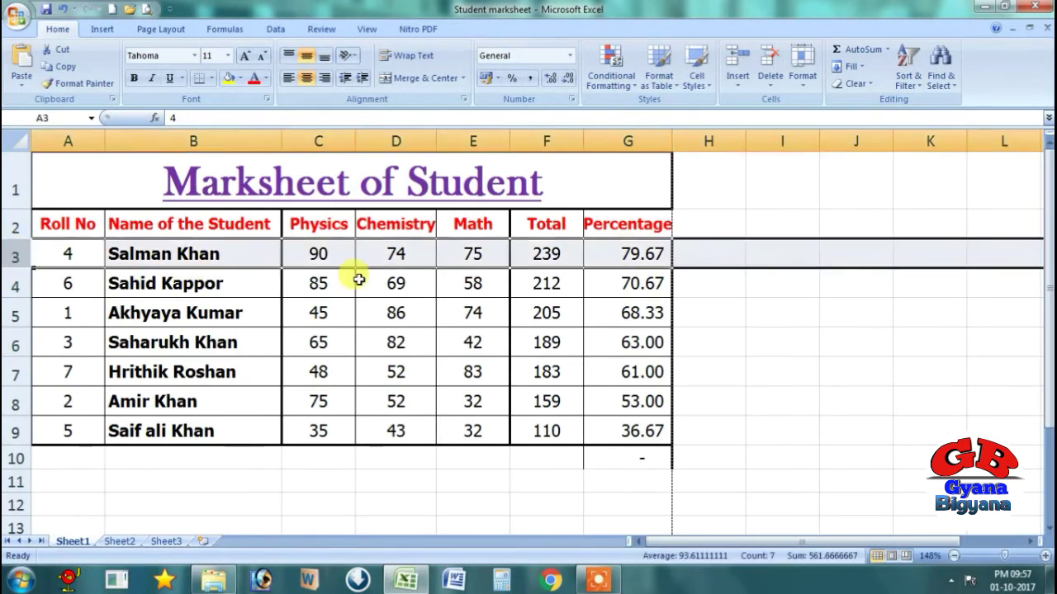
left_click(631, 283)
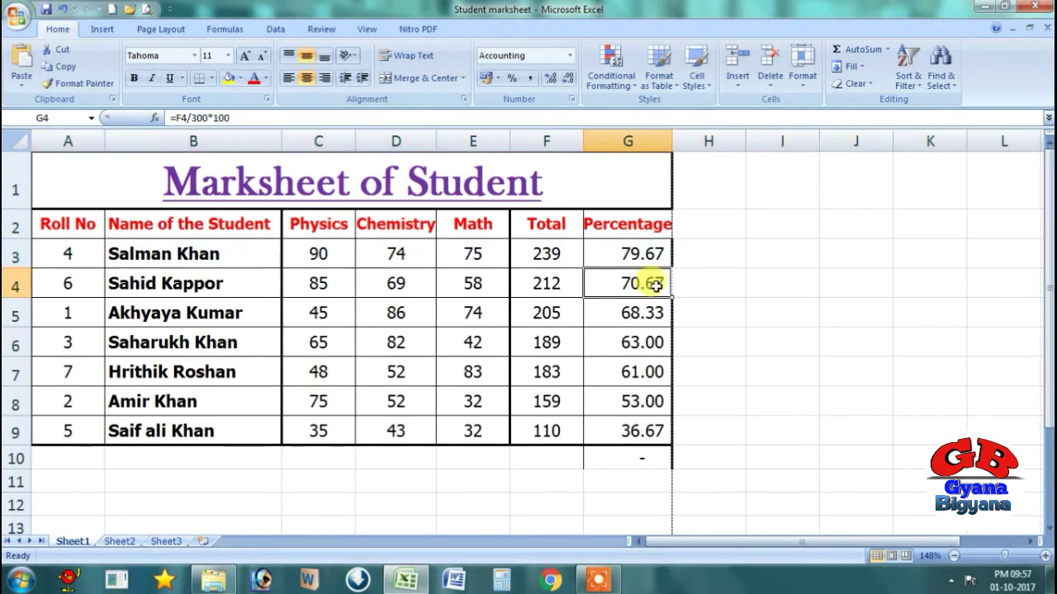
left_click(15, 283)
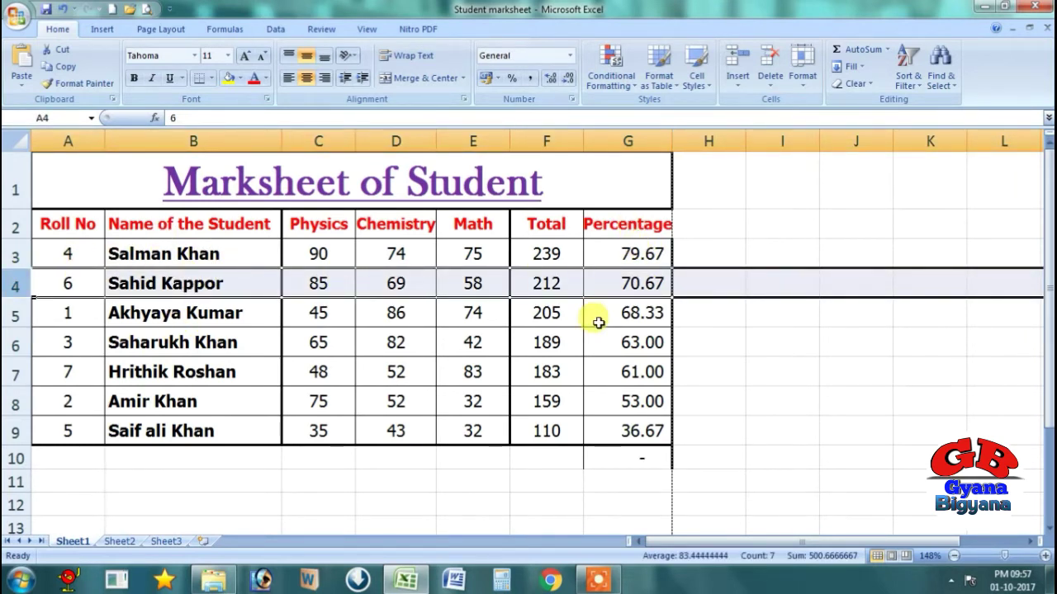
left_click(747, 316)
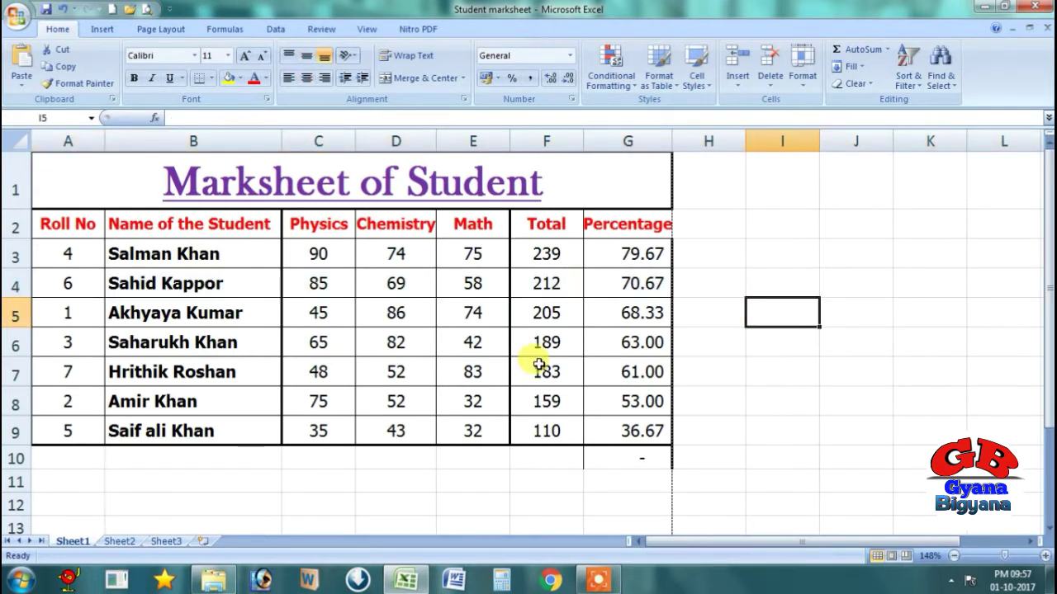
left_click(777, 231)
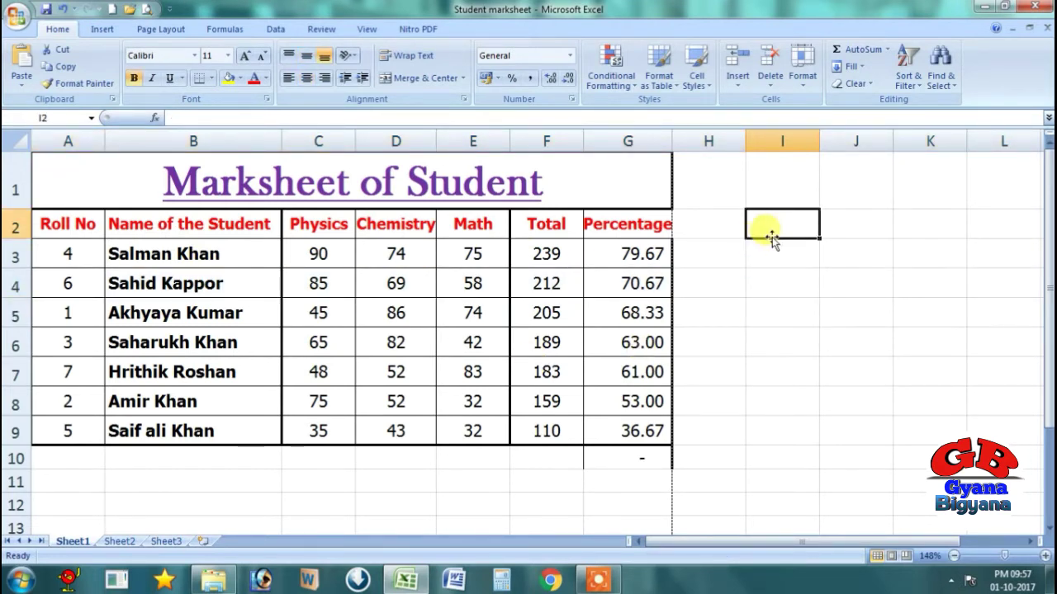
left_click(855, 247)
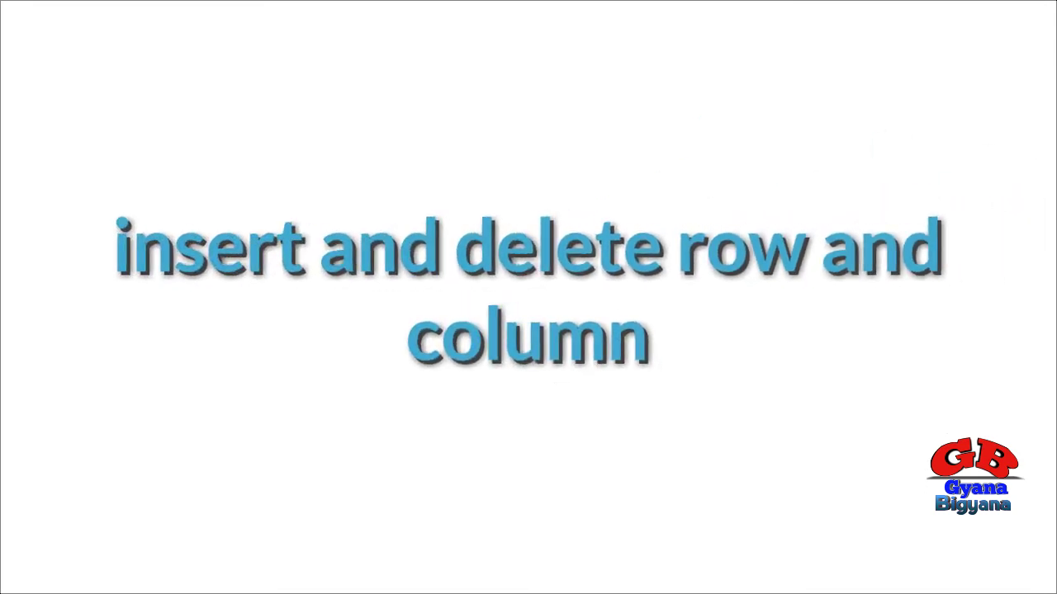
Step: Select cell D5 in the marksheet now back in Roll No order 1–7
left_click(347, 321)
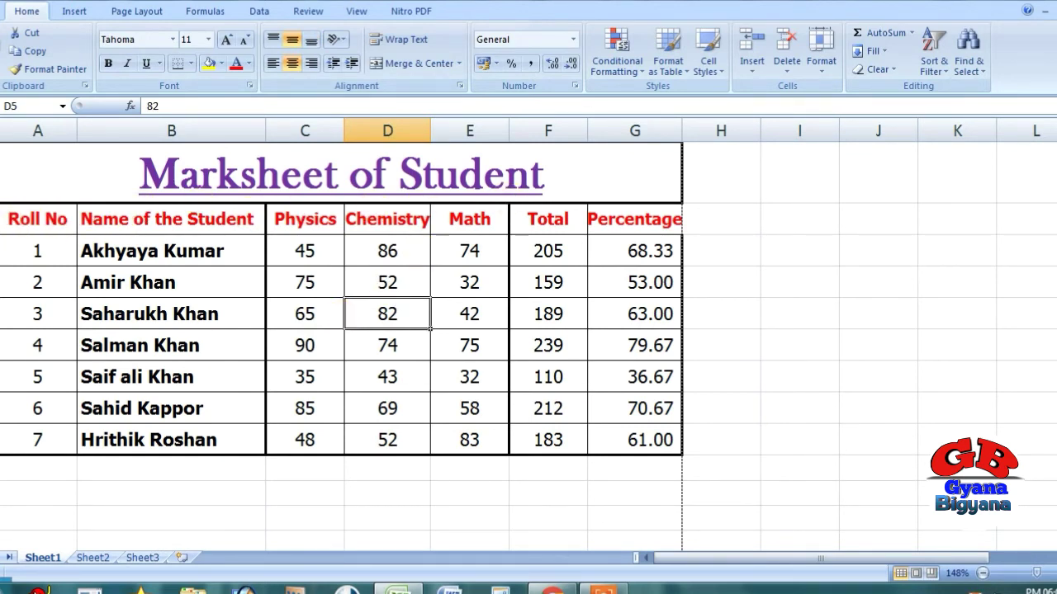
Step: Turn on Filter for the header row, then open the Roll No filter list showing 1–7
left_click(1, 218)
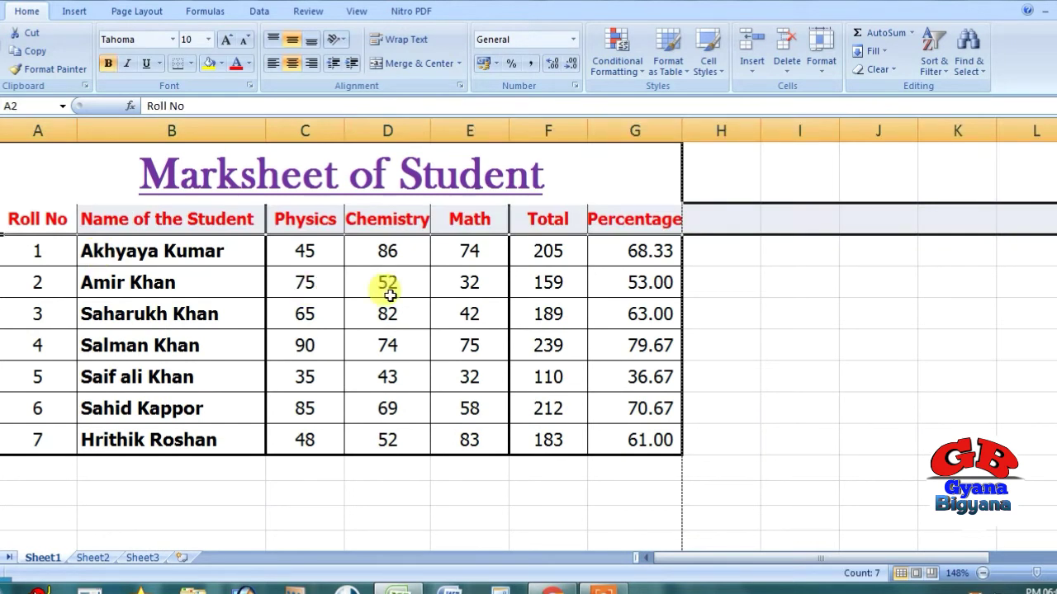
left_click(938, 66)
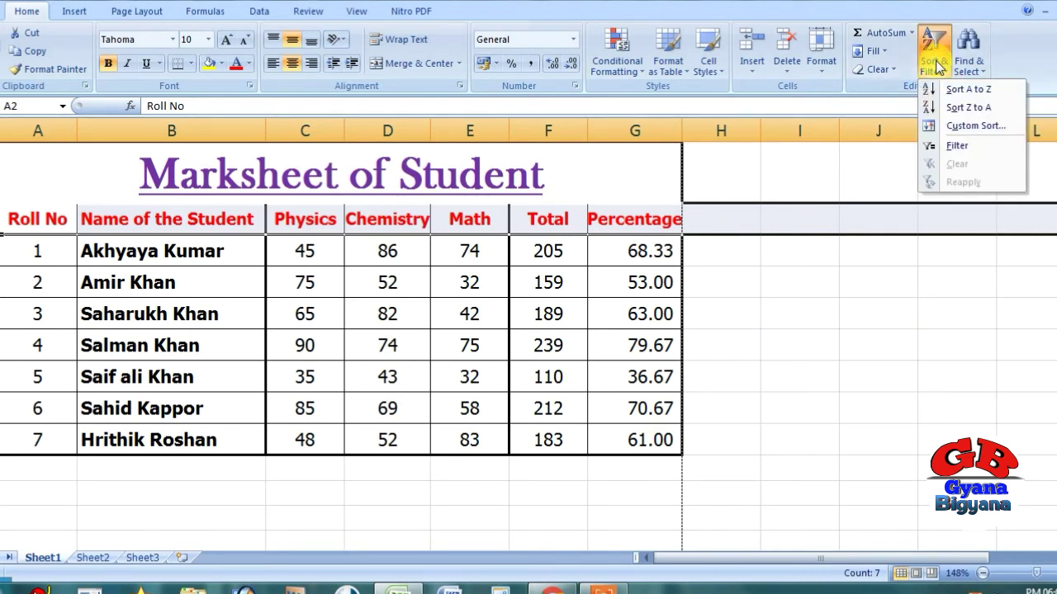
left_click(949, 149)
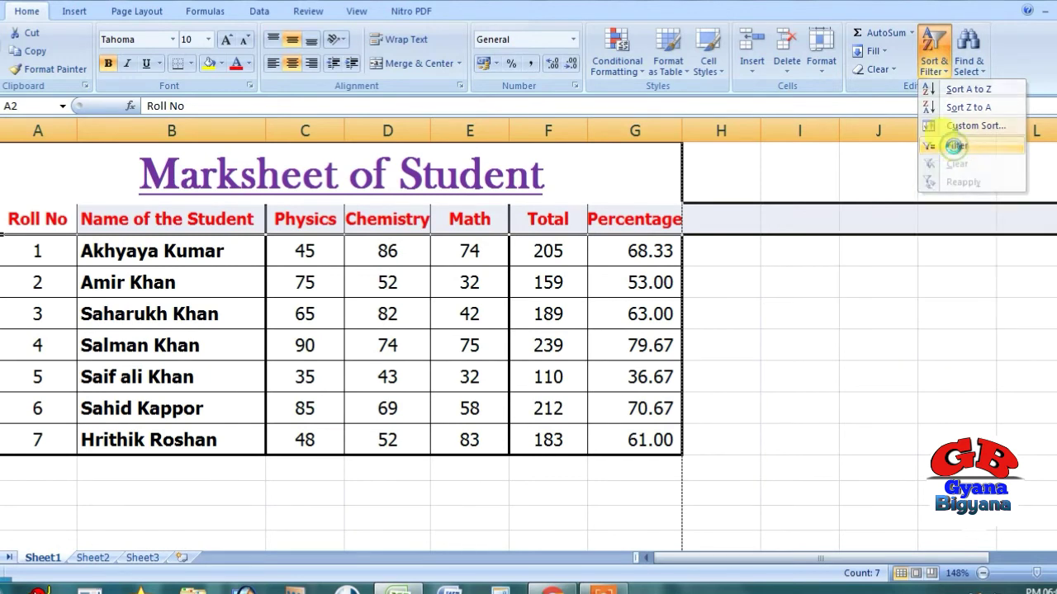
left_click(817, 290)
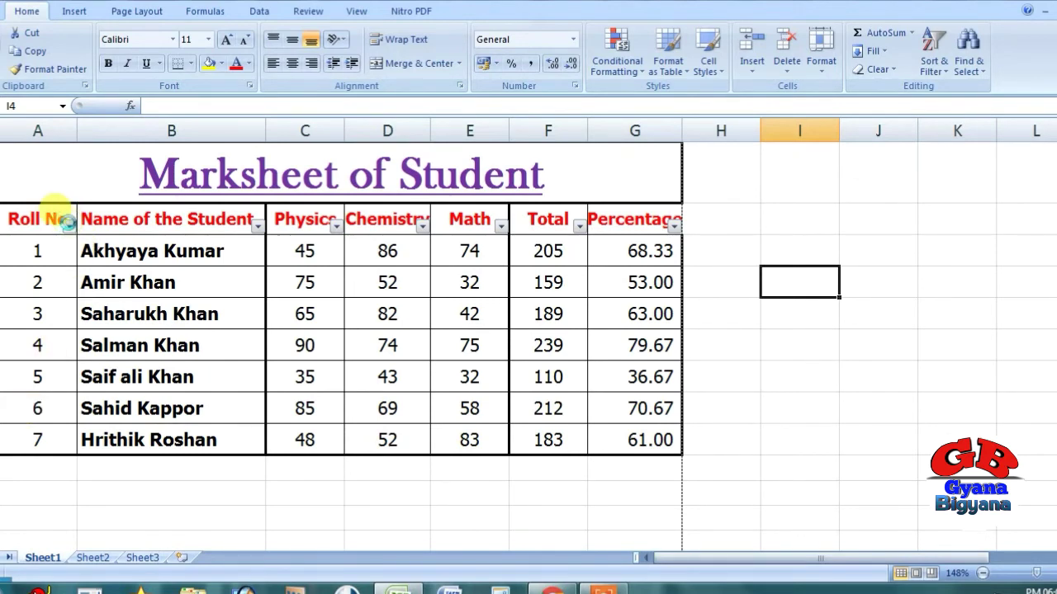
left_click(67, 221)
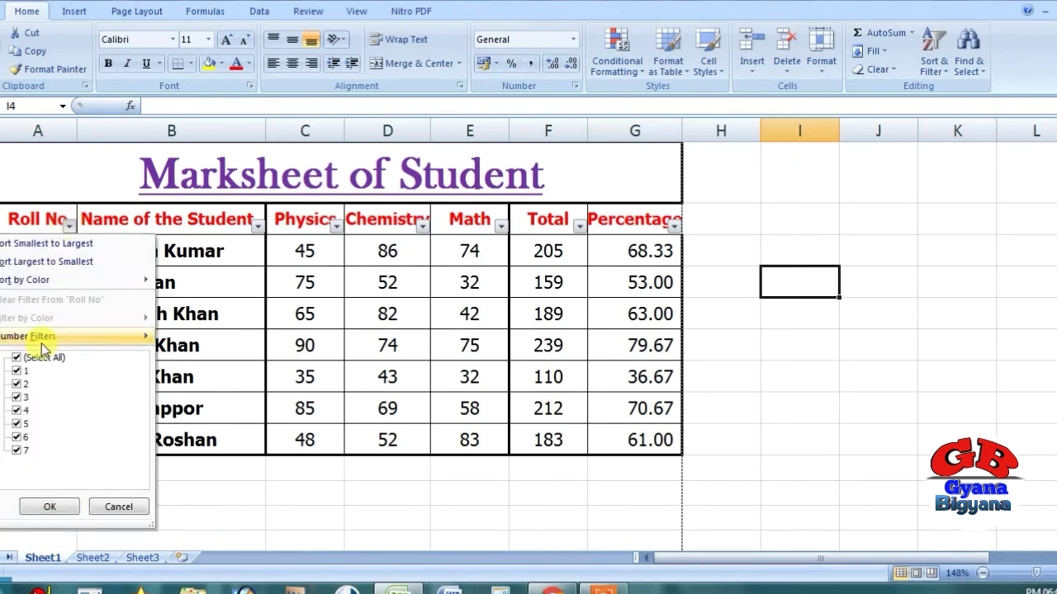
Step: Filter the Roll No column to show only roll number 6
left_click(23, 359)
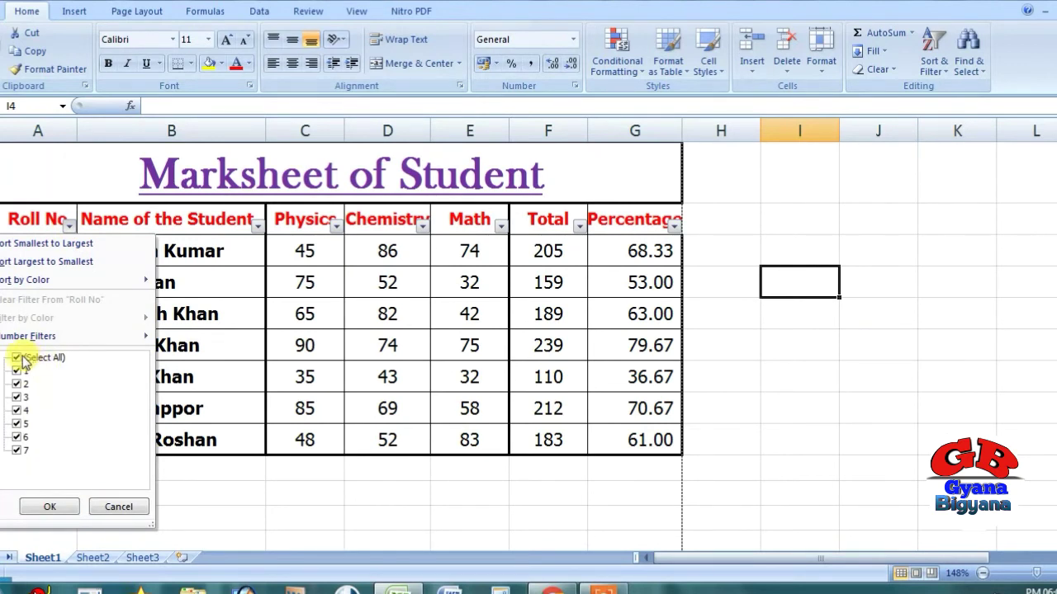
left_click(19, 359)
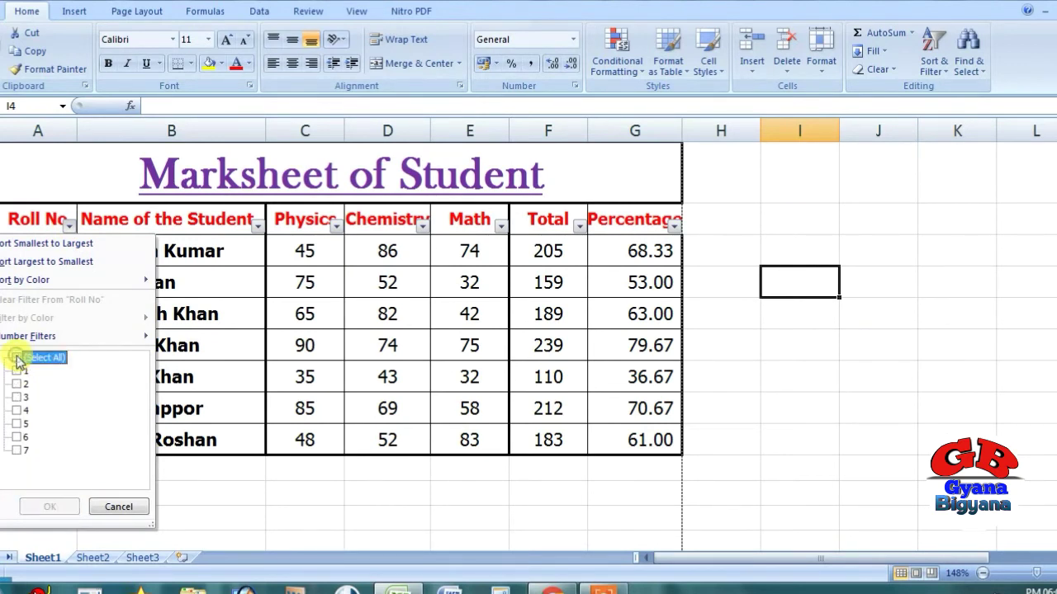
left_click(16, 438)
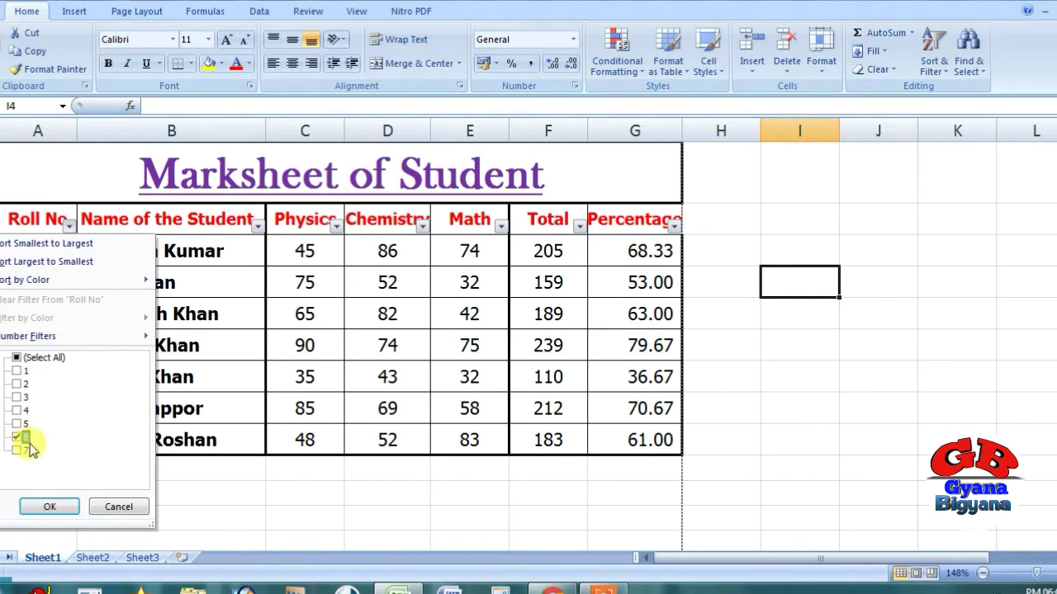
left_click(49, 507)
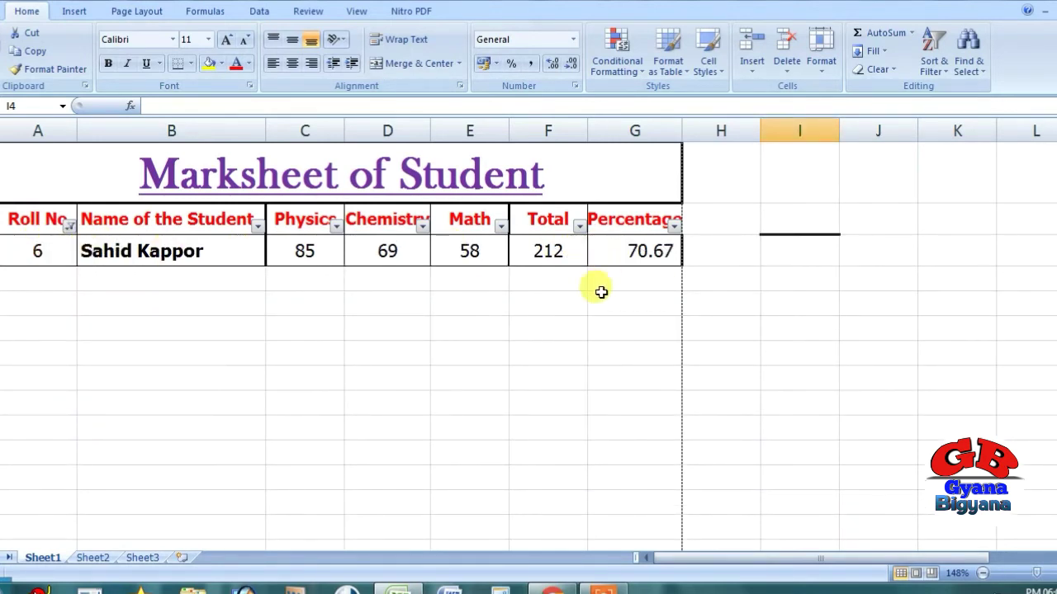
Step: Add roll number 4 so the filter shows rolls 4 and 6
left_click(70, 226)
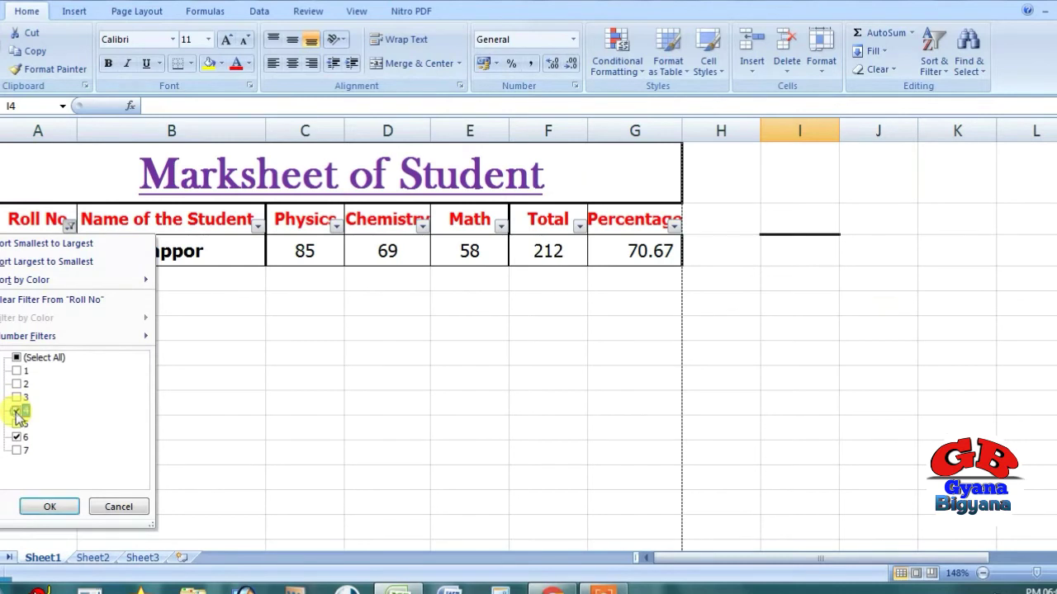
left_click(17, 437)
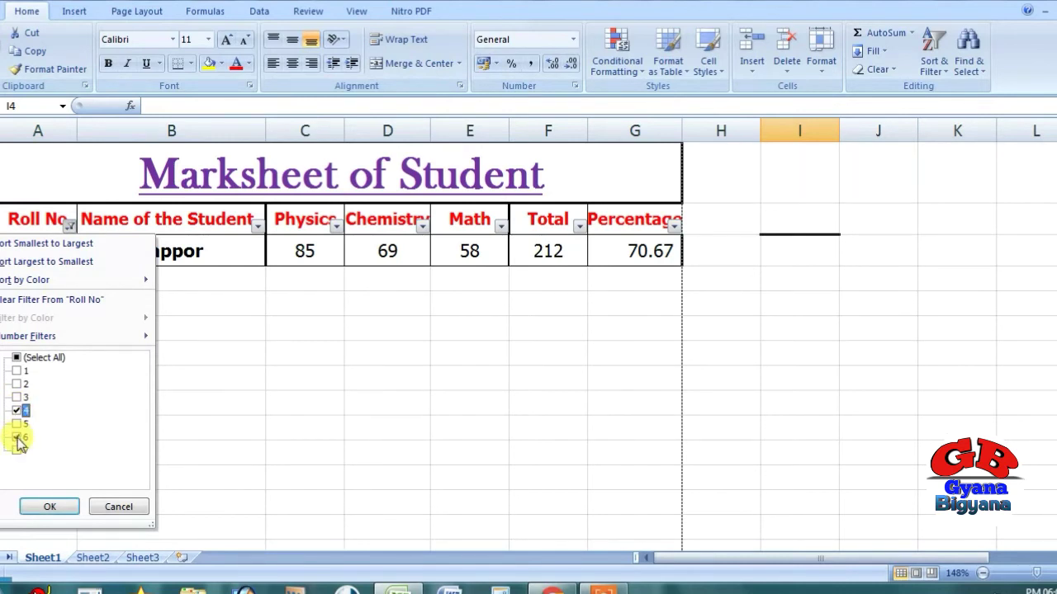
left_click(48, 505)
left_click(209, 391)
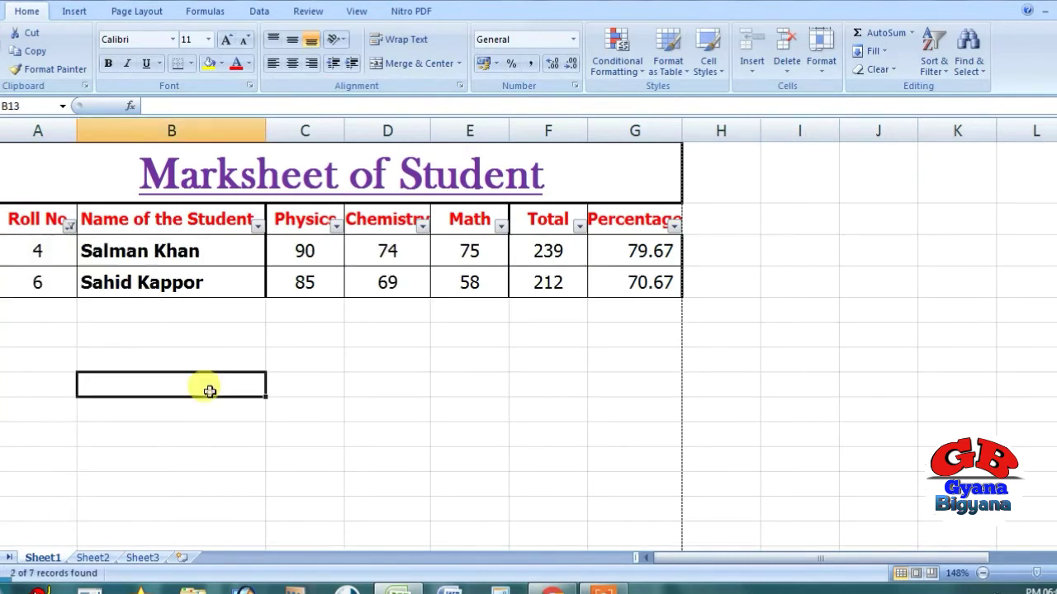
Step: Change the Roll No filter to show rolls 3 and 4 instead
left_click(69, 225)
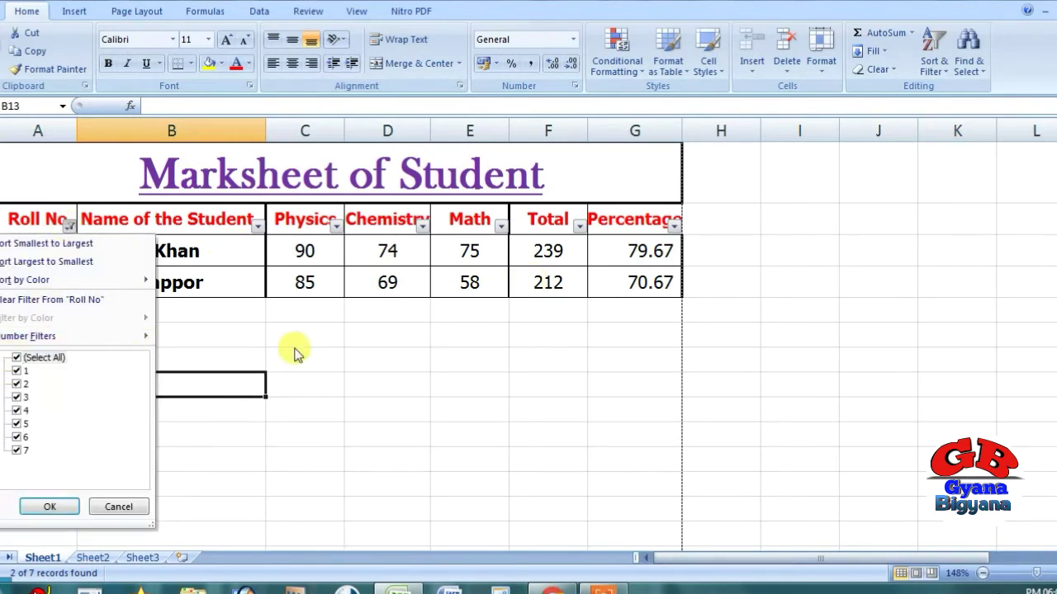
left_click(385, 353)
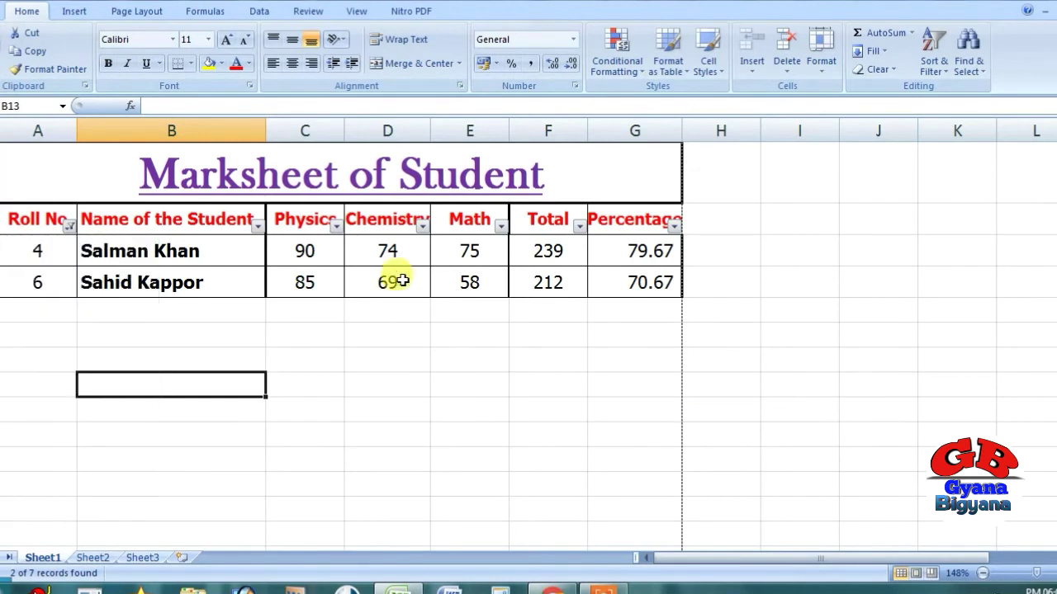
left_click(70, 226)
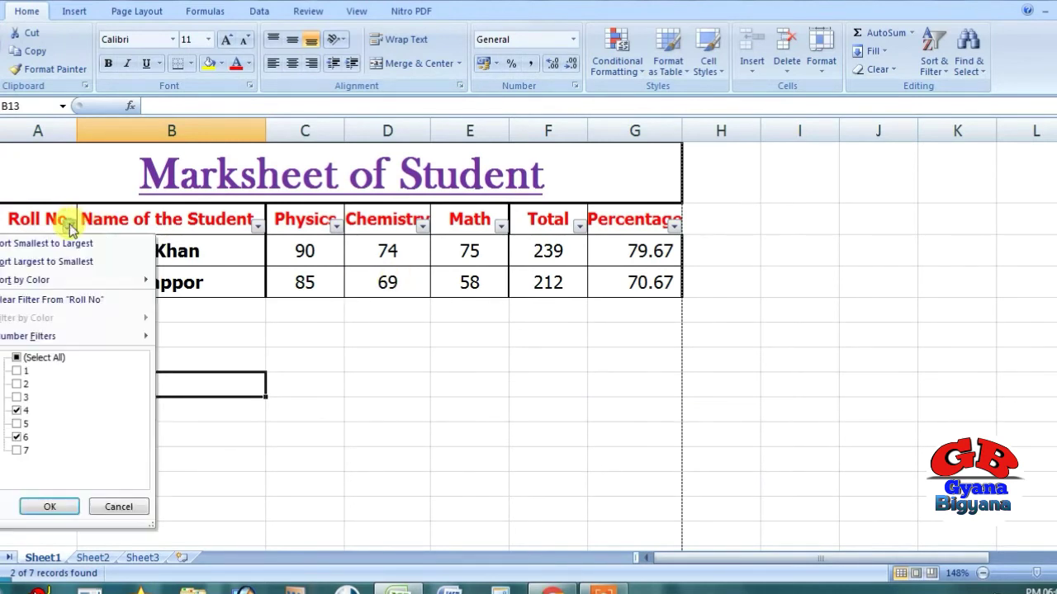
left_click(16, 437)
left_click(17, 397)
left_click(50, 506)
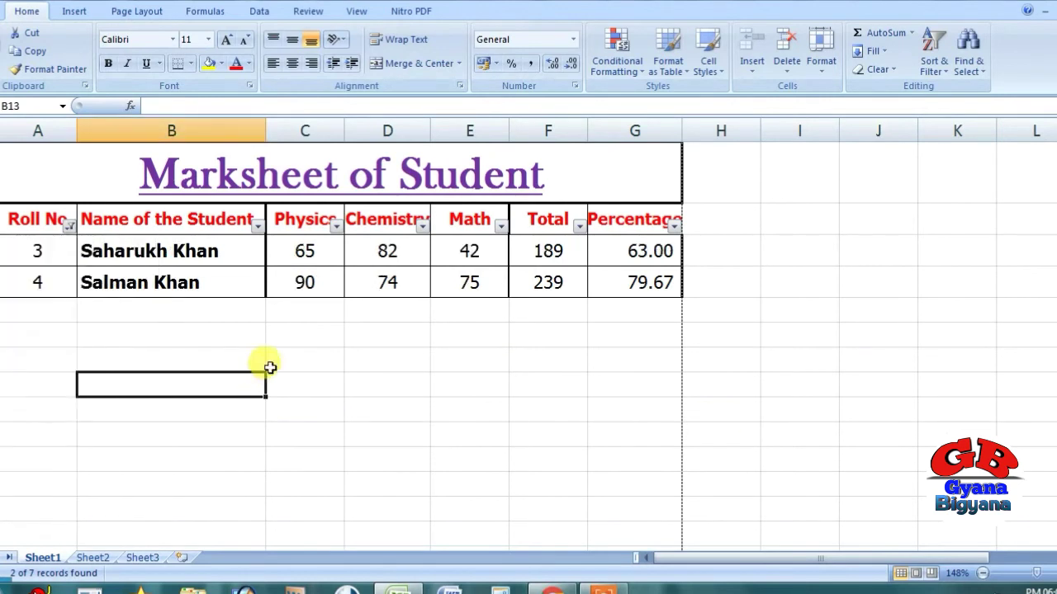
left_click(367, 315)
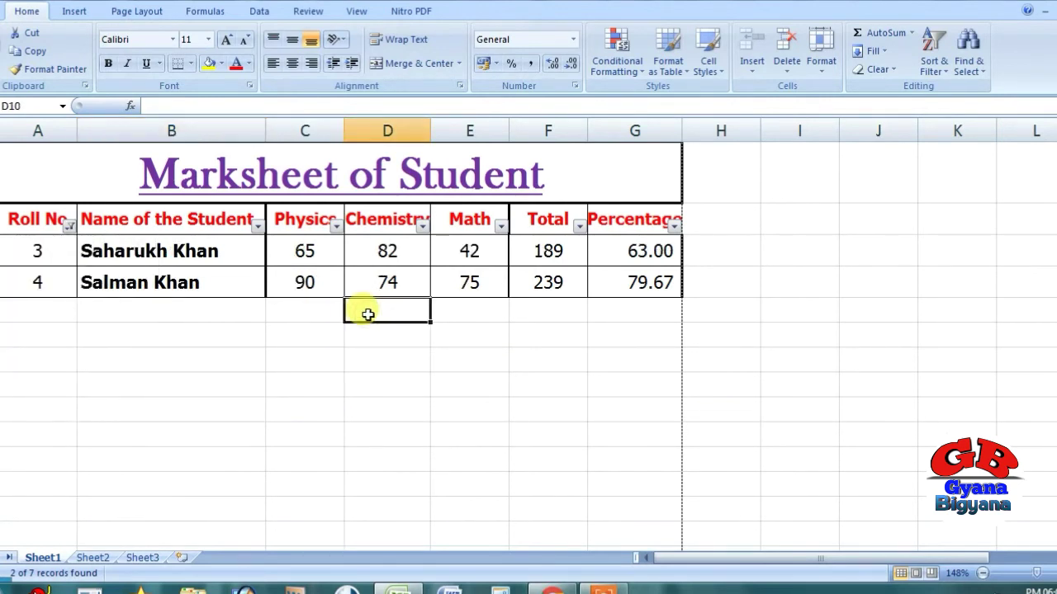
Step: Tick Select All in the Roll No filter to show all seven students
left_click(70, 225)
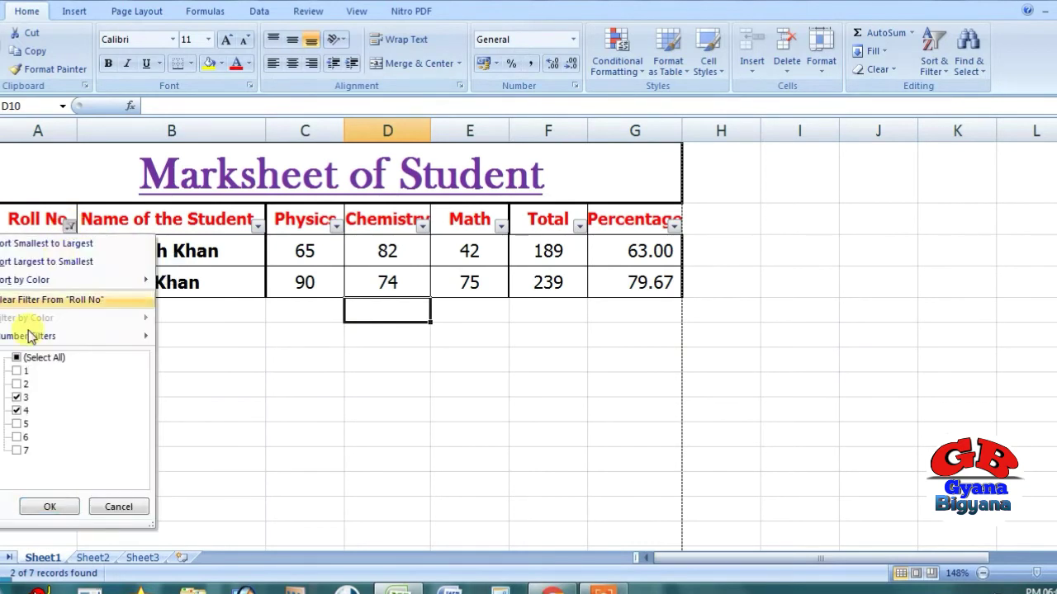
left_click(17, 398)
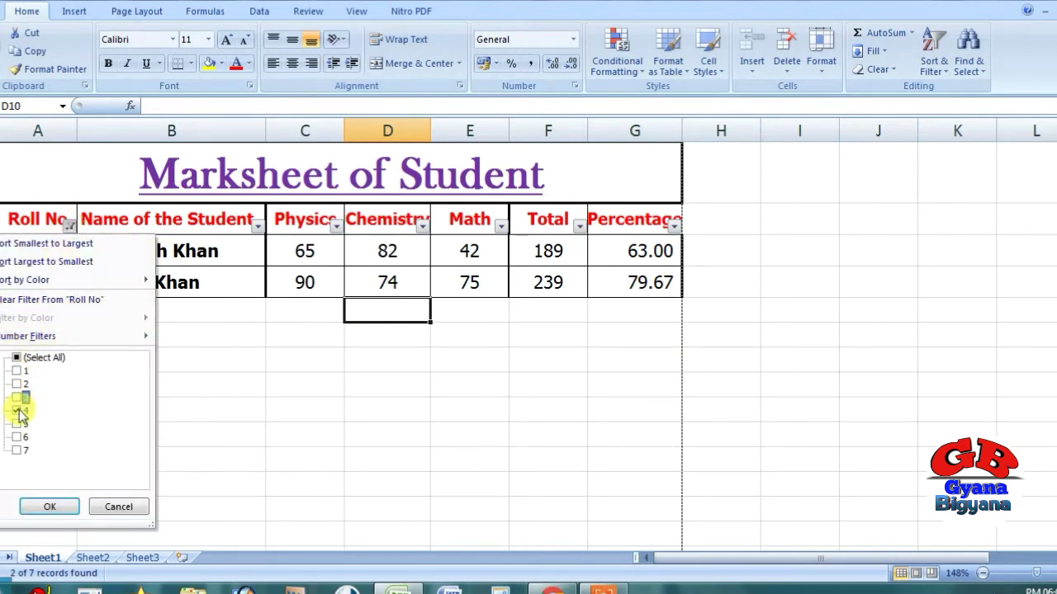
left_click(17, 410)
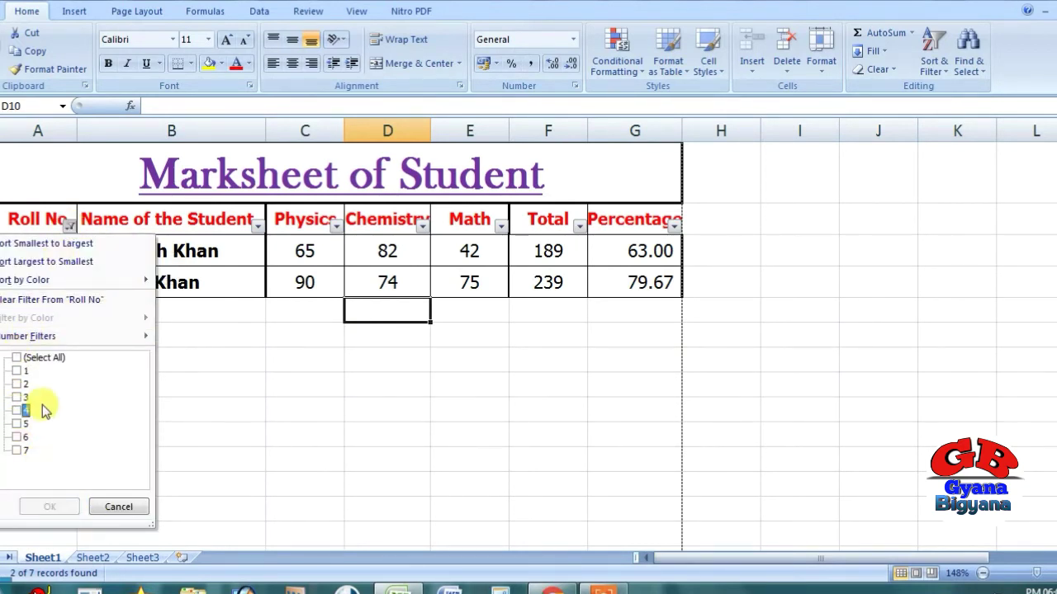
left_click(18, 357)
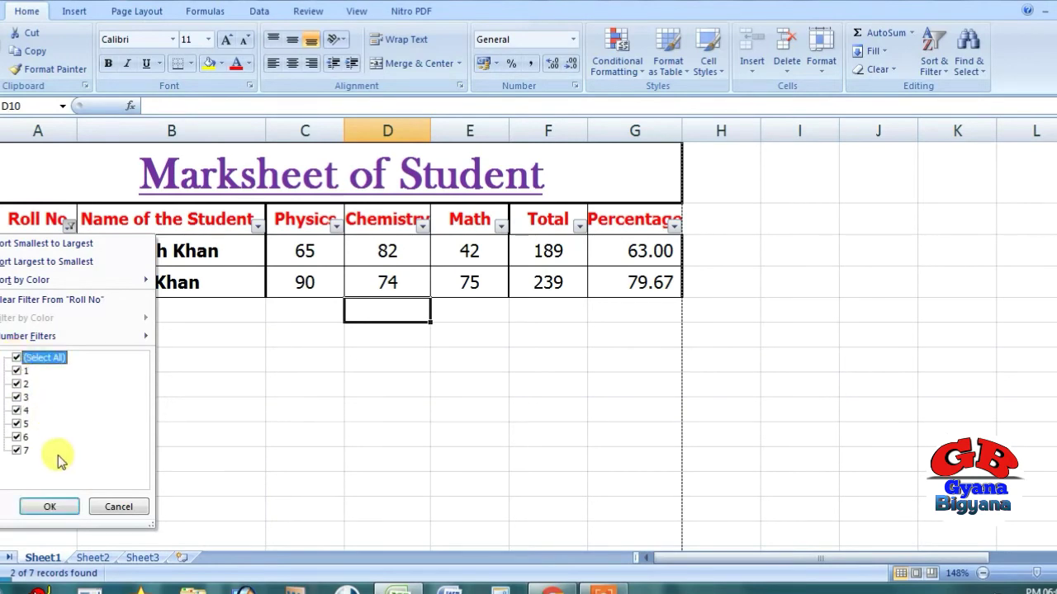
left_click(53, 507)
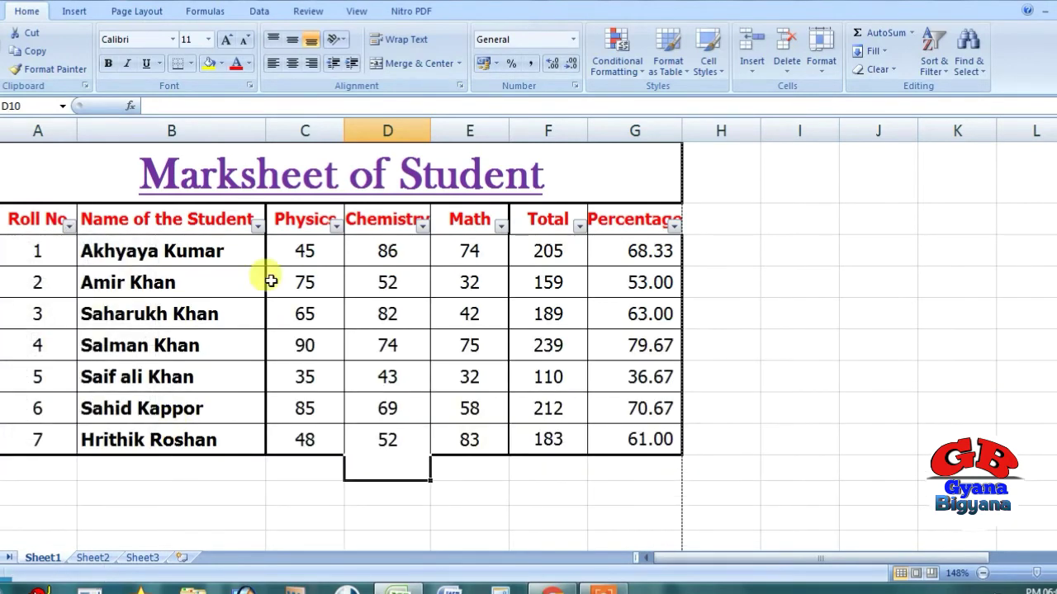
left_click(258, 225)
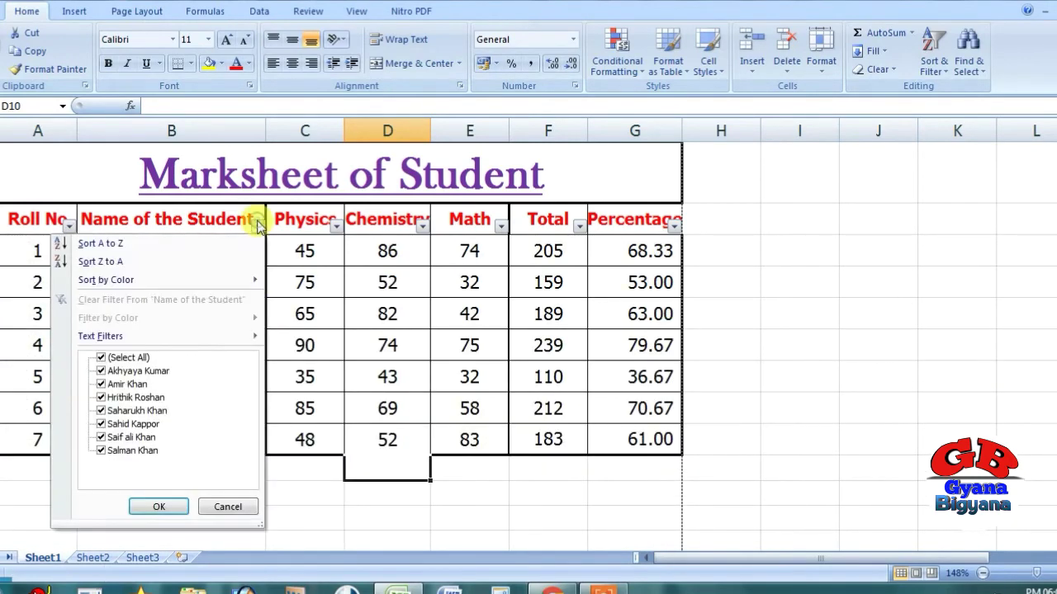
left_click(100, 357)
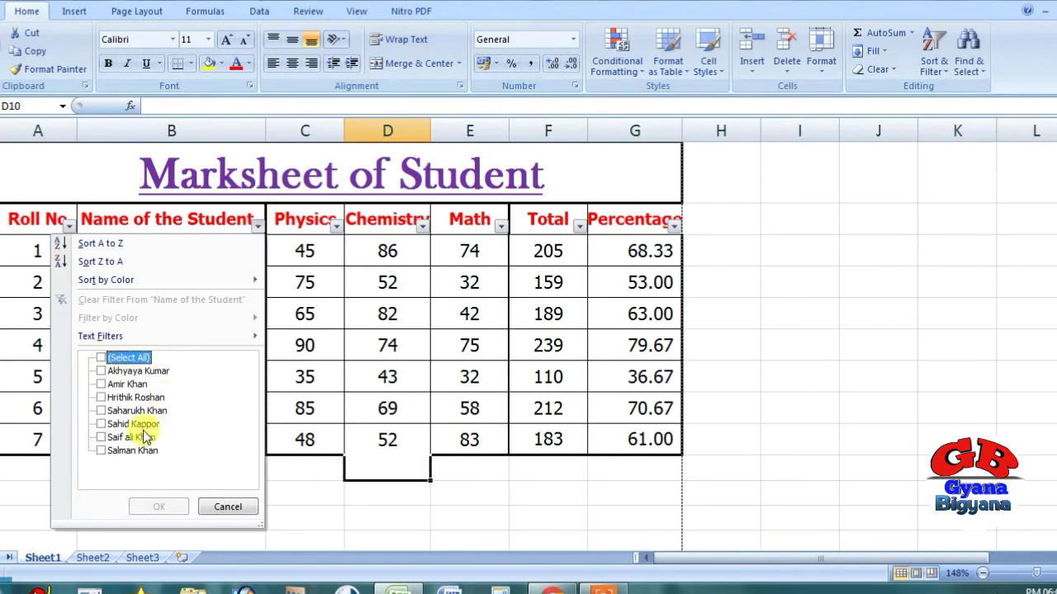
left_click(131, 452)
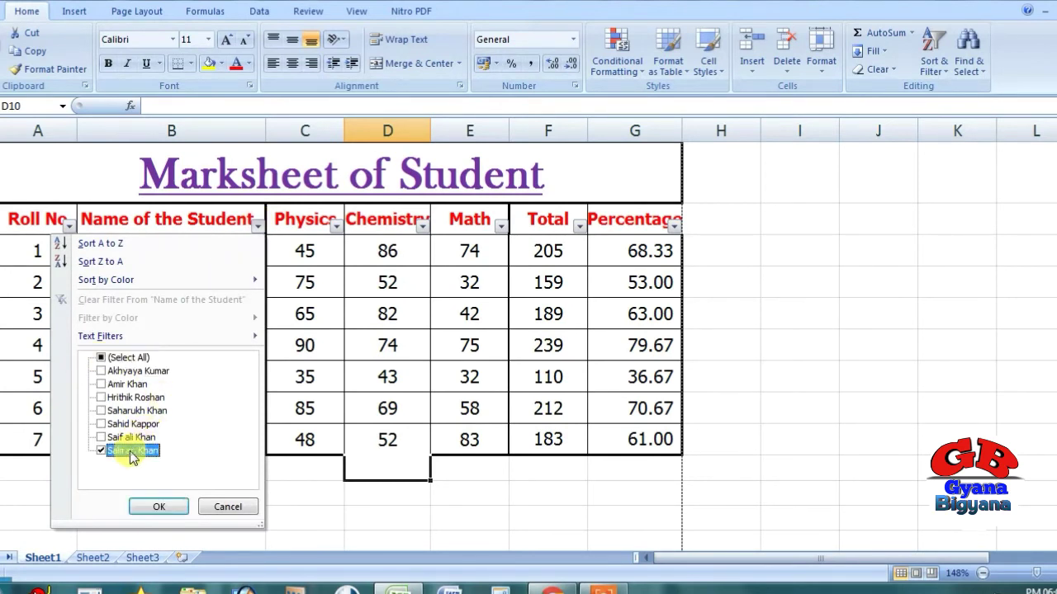
left_click(159, 507)
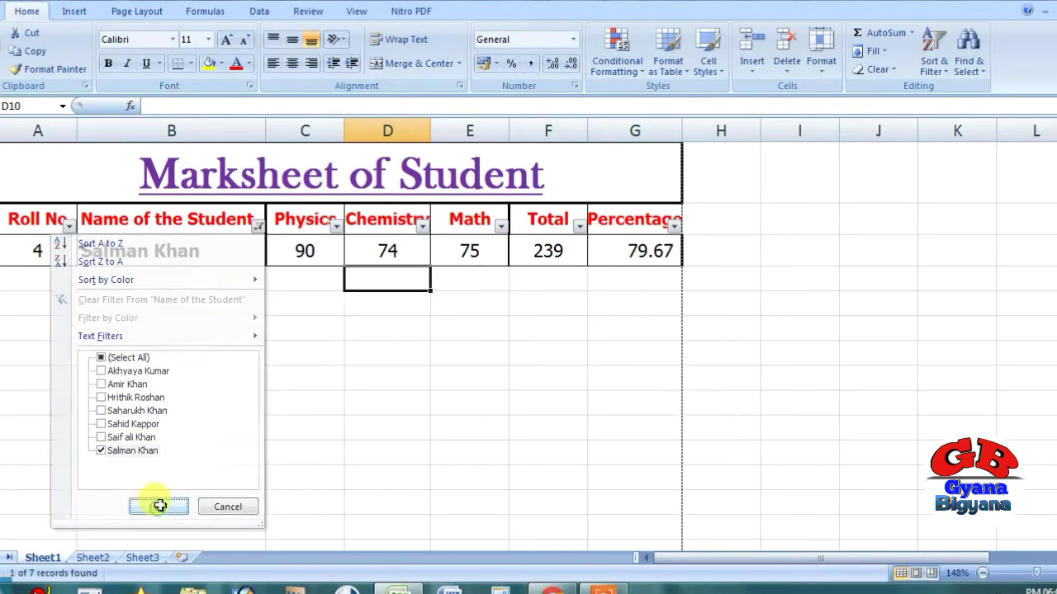
left_click(241, 419)
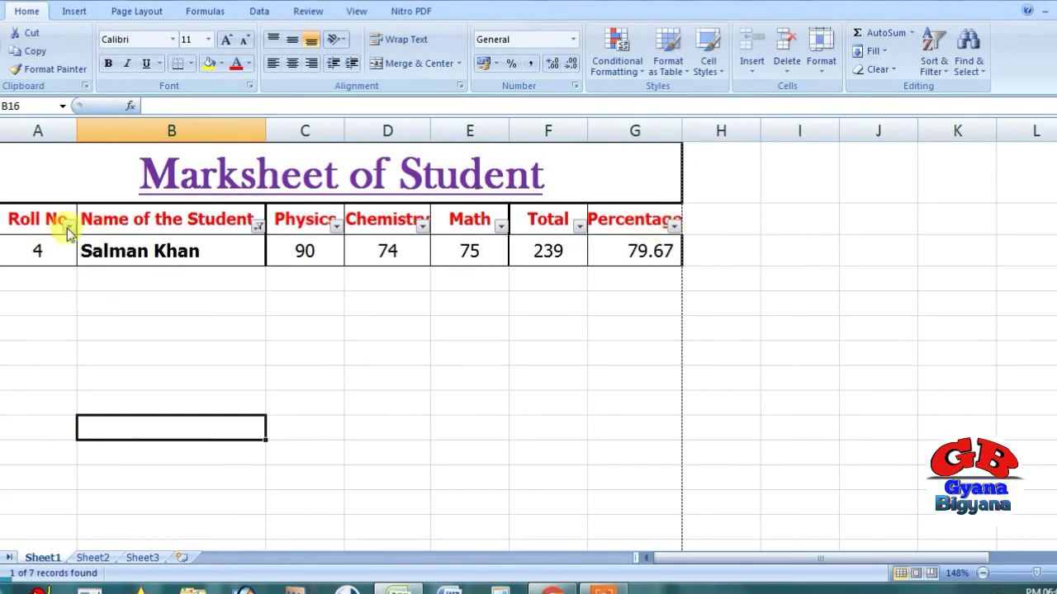
left_click(258, 231)
left_click(101, 450)
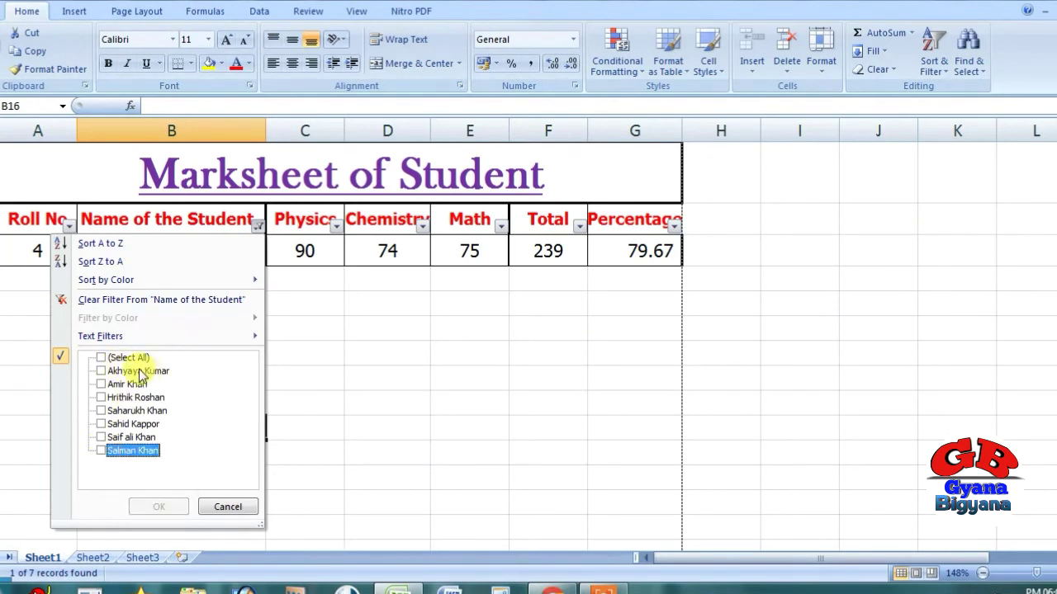
left_click(102, 358)
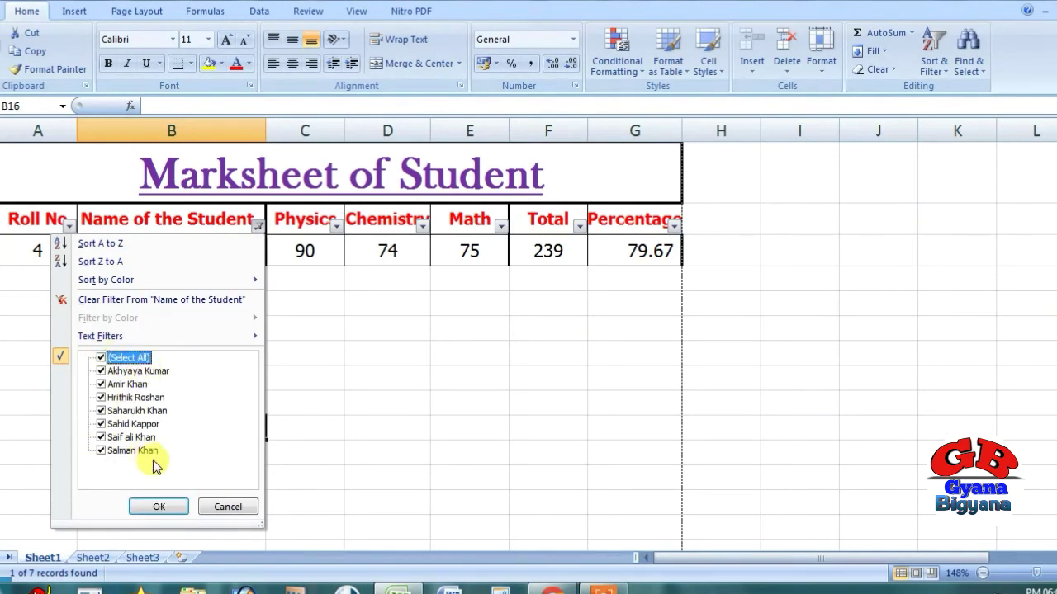
left_click(166, 507)
left_click(411, 354)
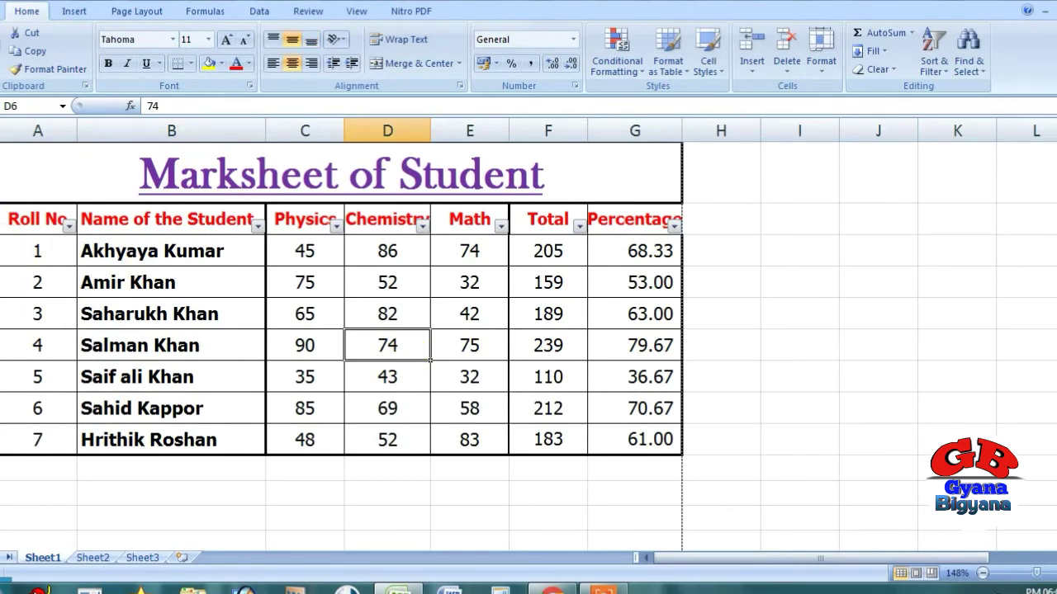
left_click(2, 219)
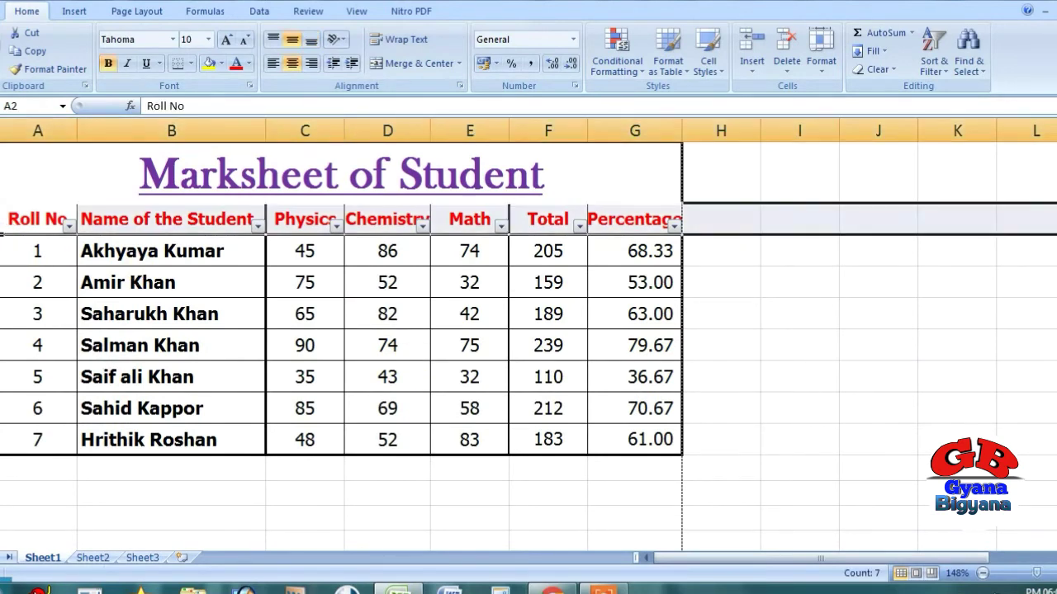
left_click(936, 69)
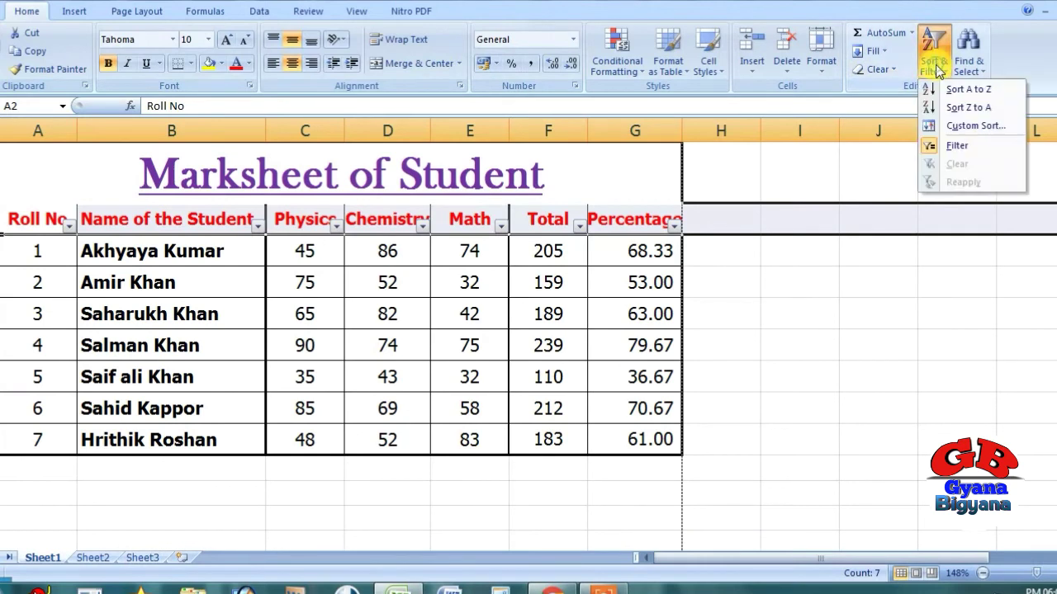
left_click(958, 146)
left_click(783, 275)
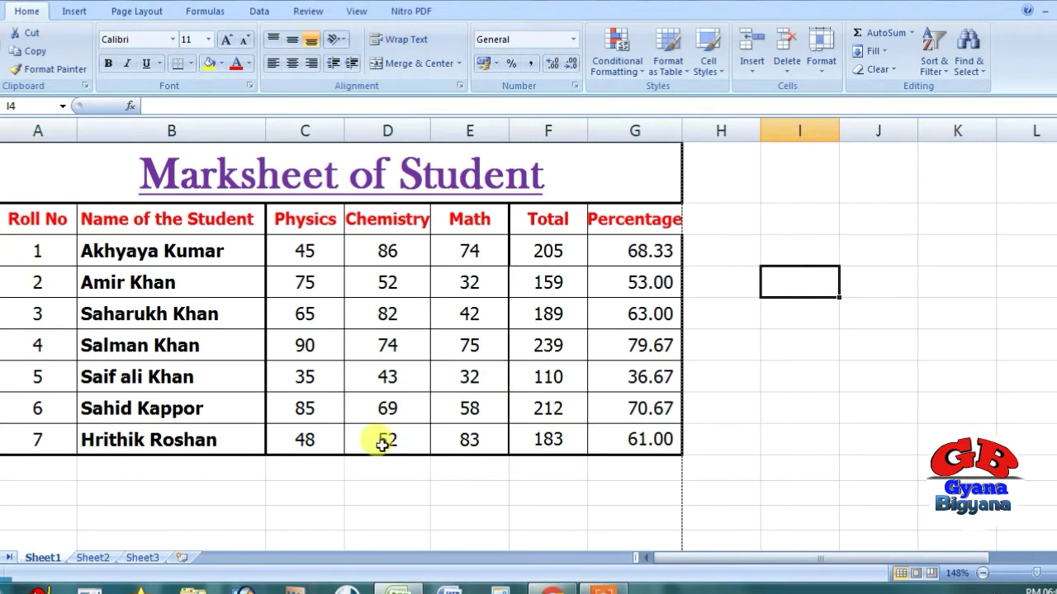
left_click(372, 484)
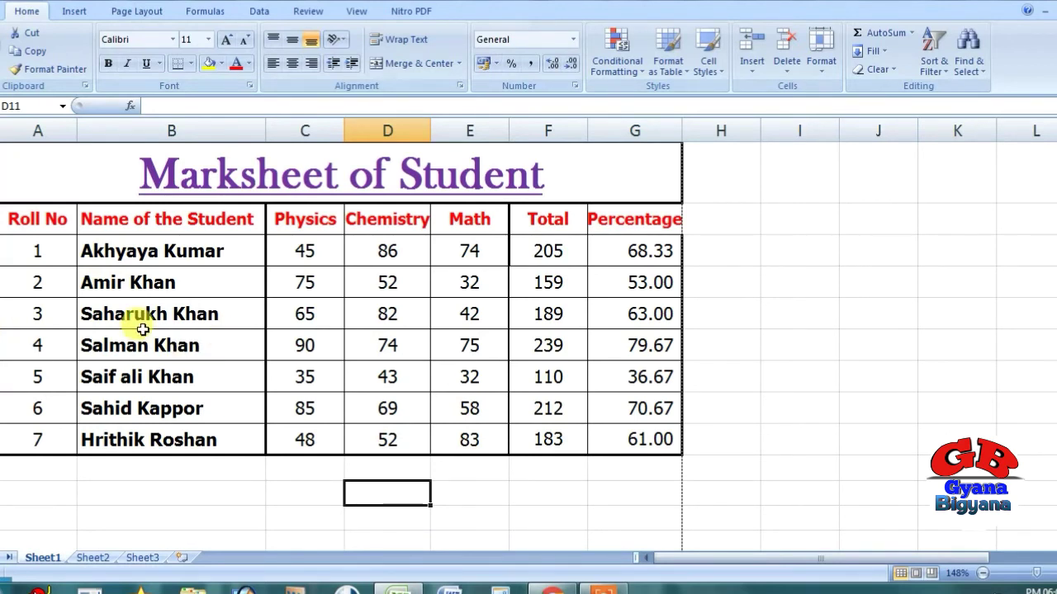
left_click(334, 342)
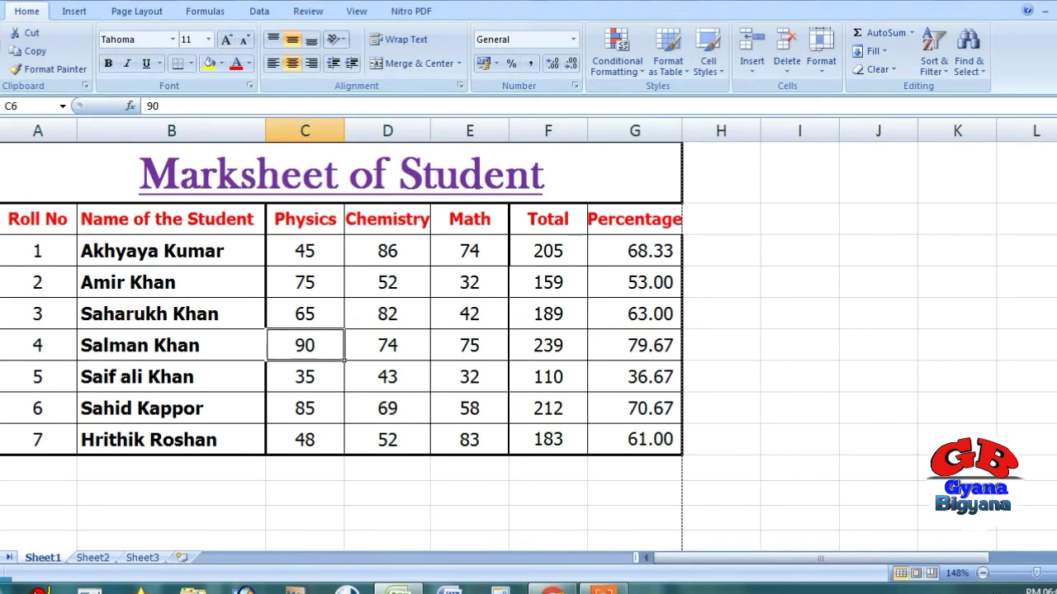
left_click(2, 314)
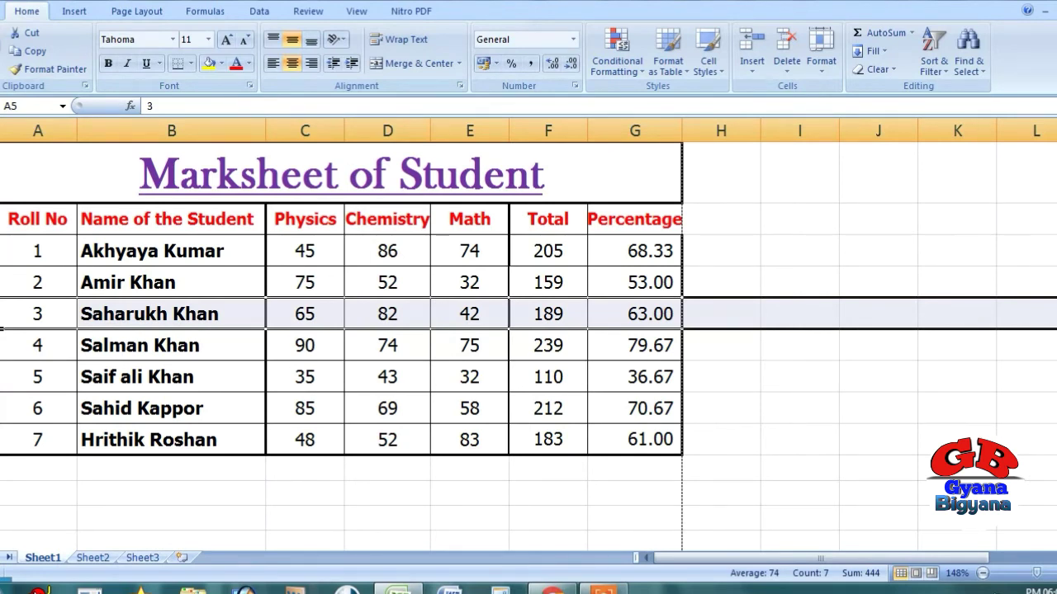
right_click(3, 315)
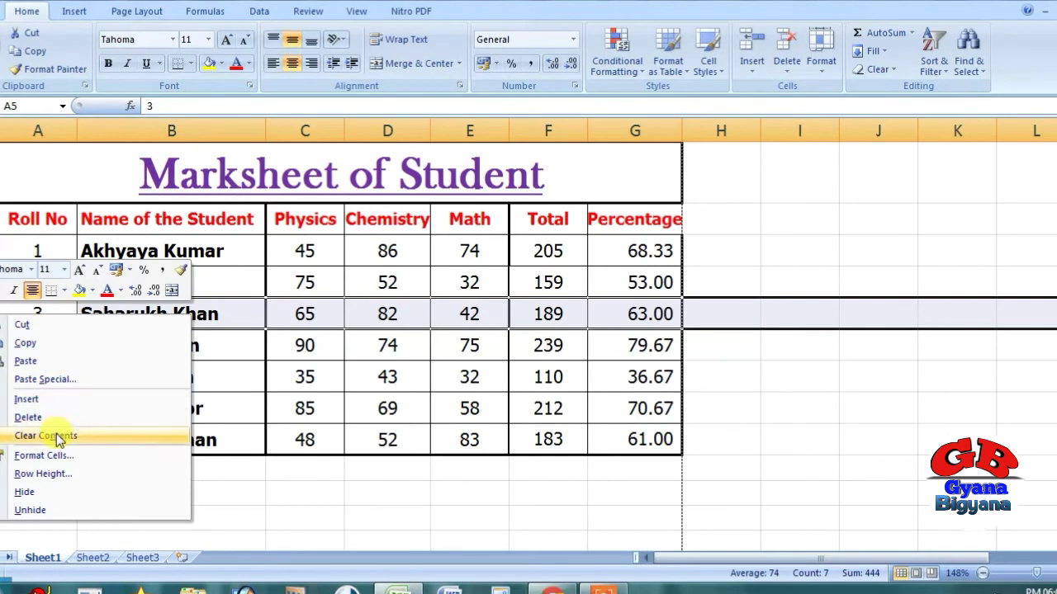
left_click(90, 402)
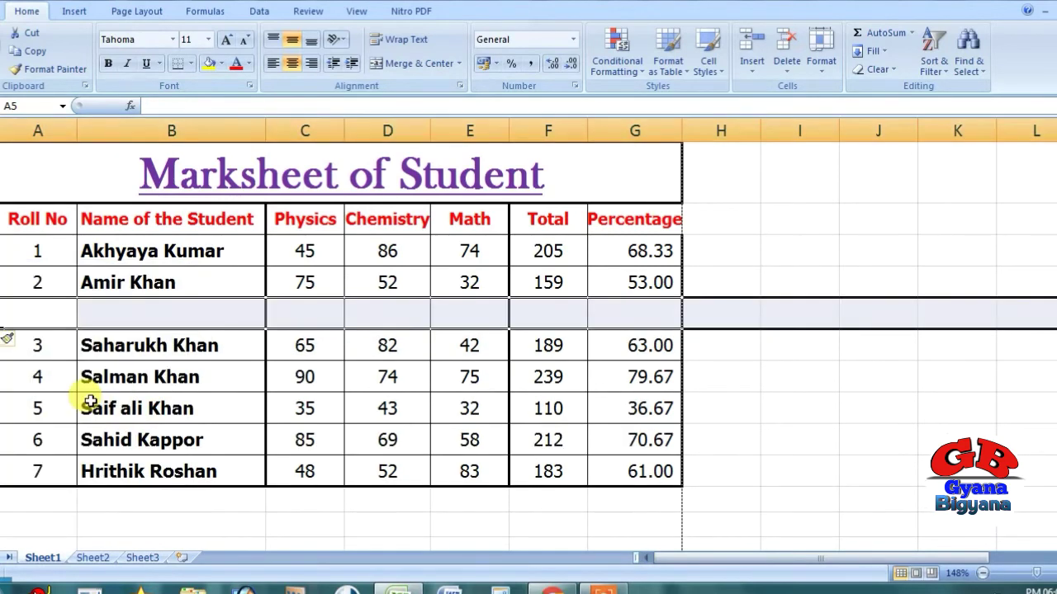
left_click(196, 310)
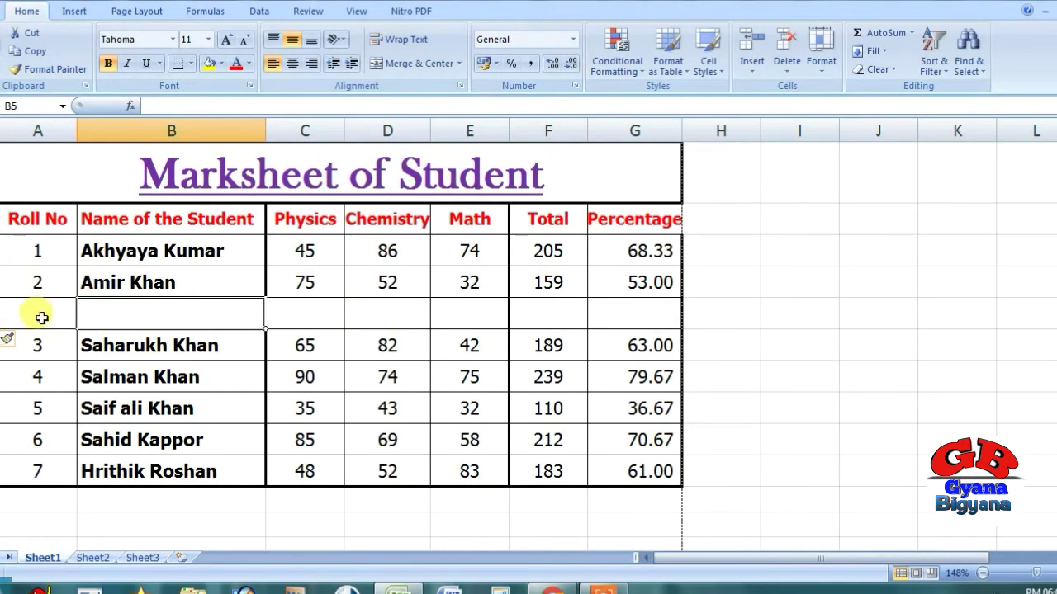
left_click(1, 312)
right_click(2, 313)
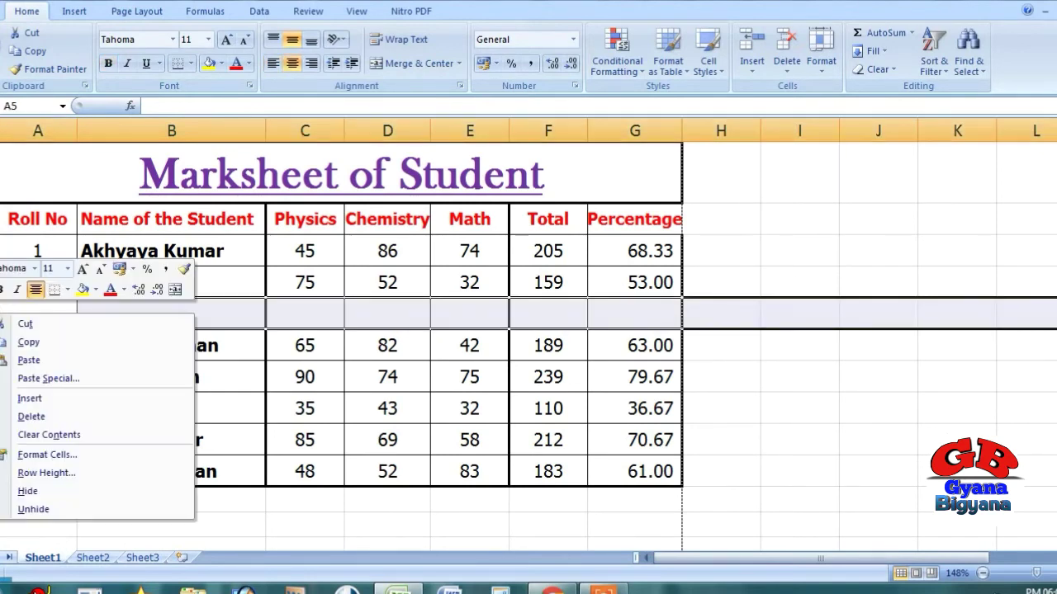
left_click(31, 416)
left_click(263, 412)
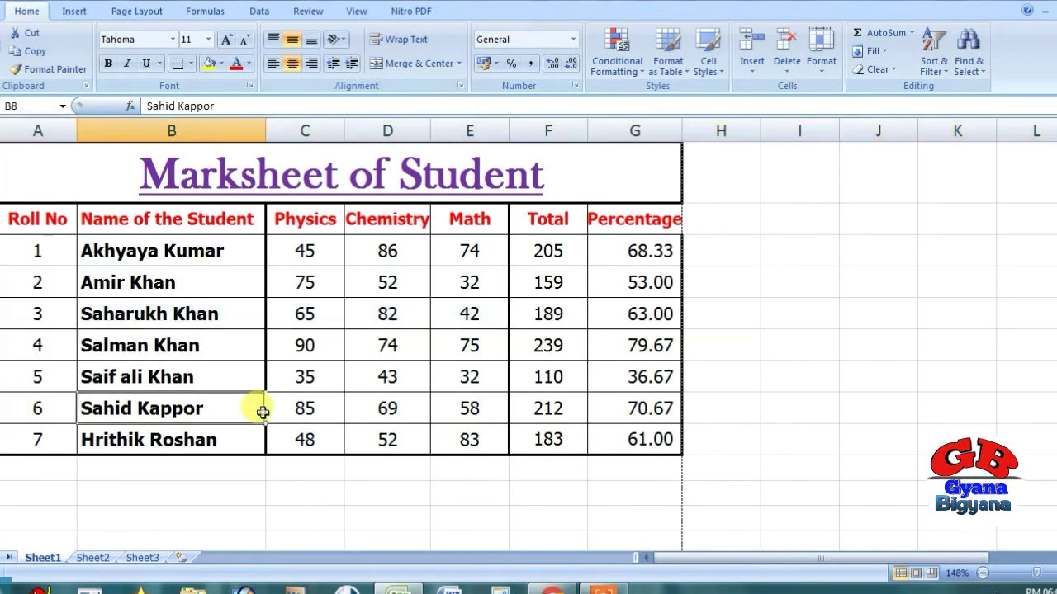
left_click(472, 131)
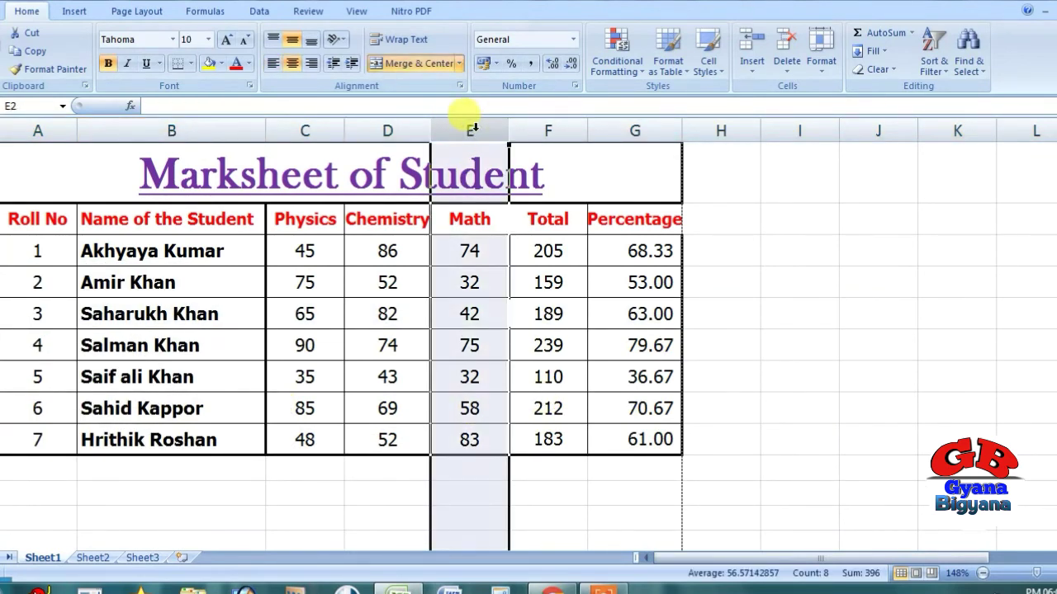
Step: Insert a blank column before Math, then delete that blank column E again
right_click(476, 132)
left_click(468, 123)
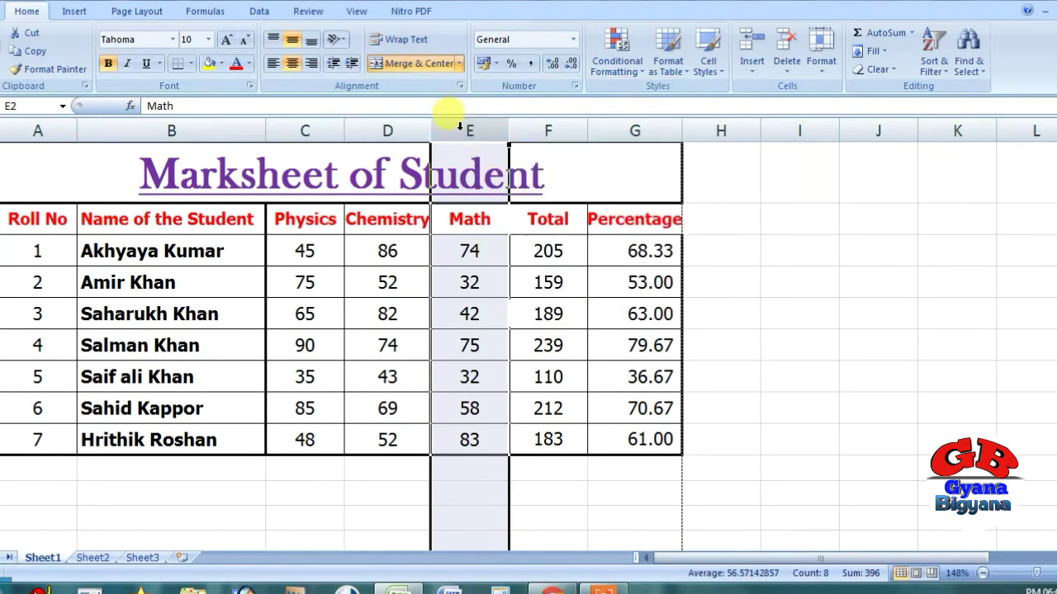
right_click(459, 125)
left_click(487, 217)
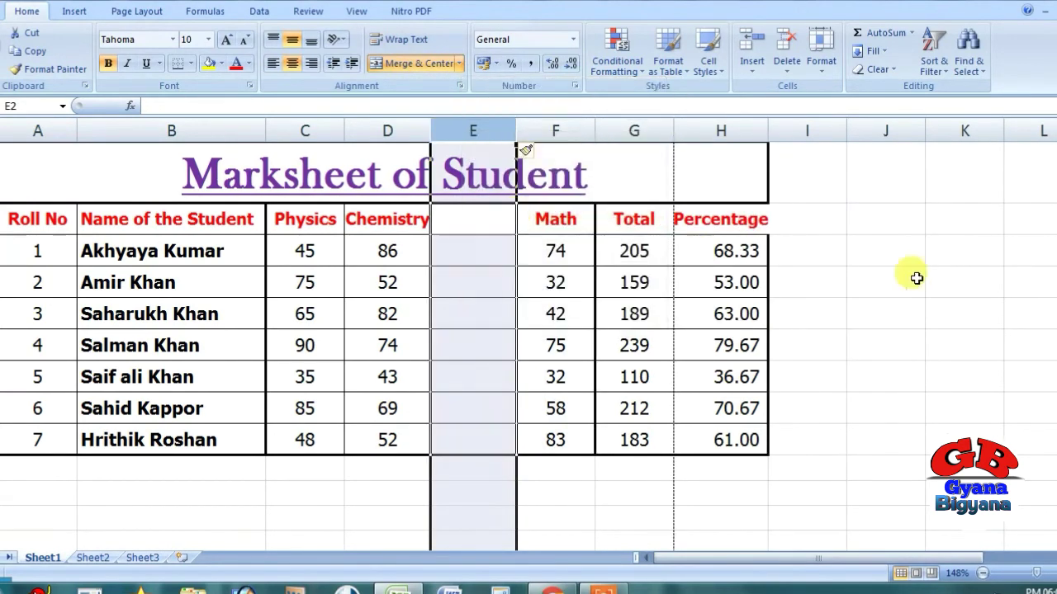
left_click(935, 281)
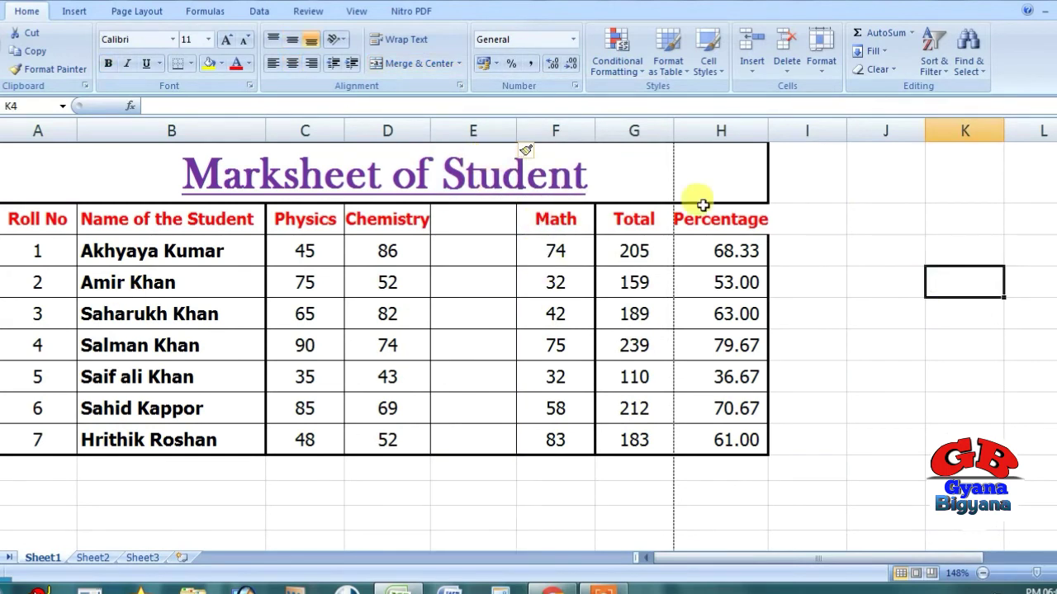
left_click(467, 125)
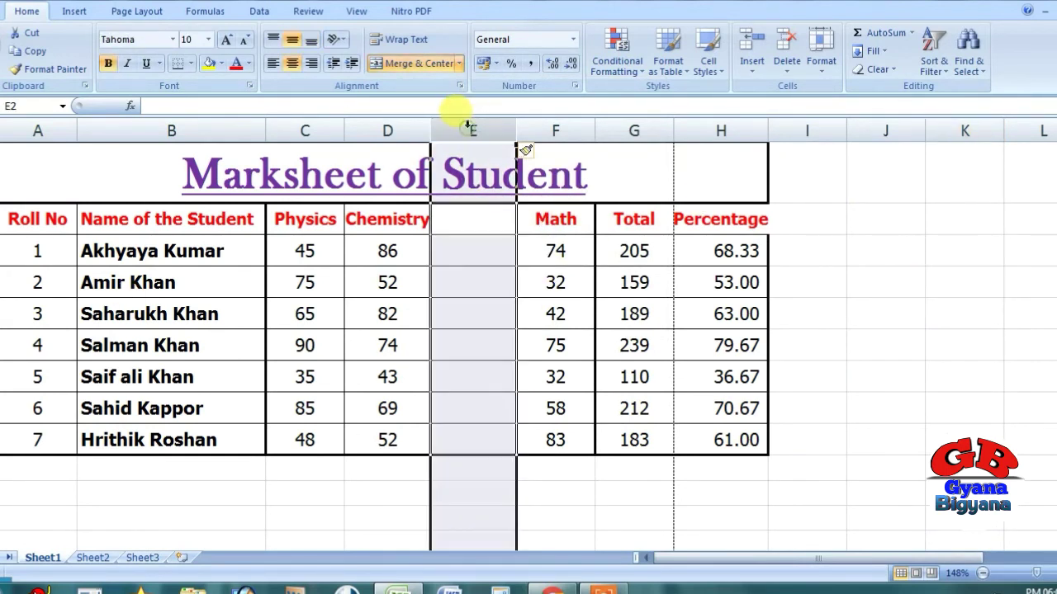
right_click(469, 131)
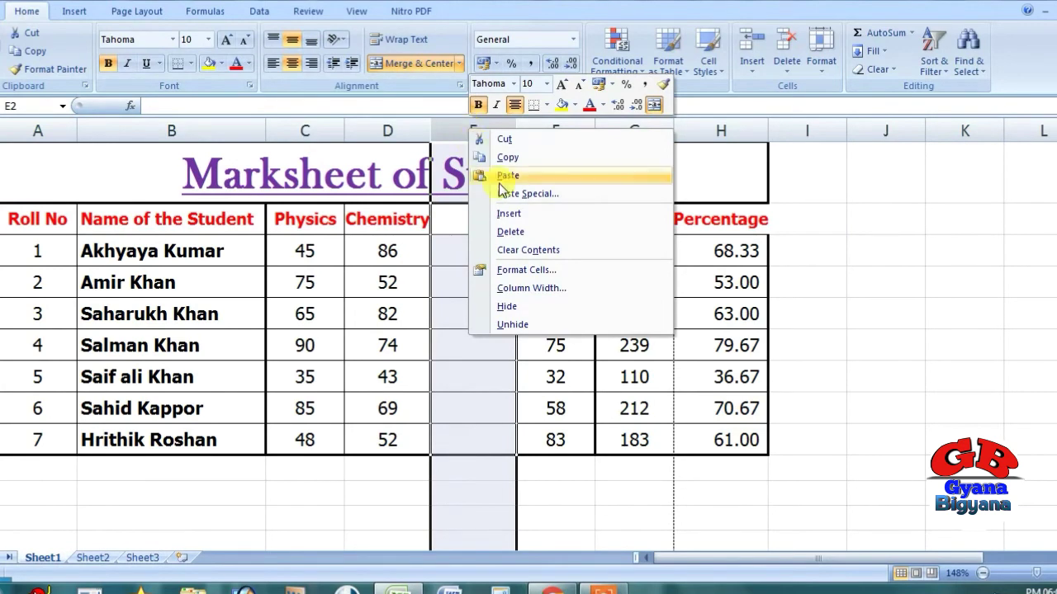
left_click(510, 231)
Step: Select G4's 53.00 percentage, a student's name cell, then an empty cell beside the table
left_click(632, 275)
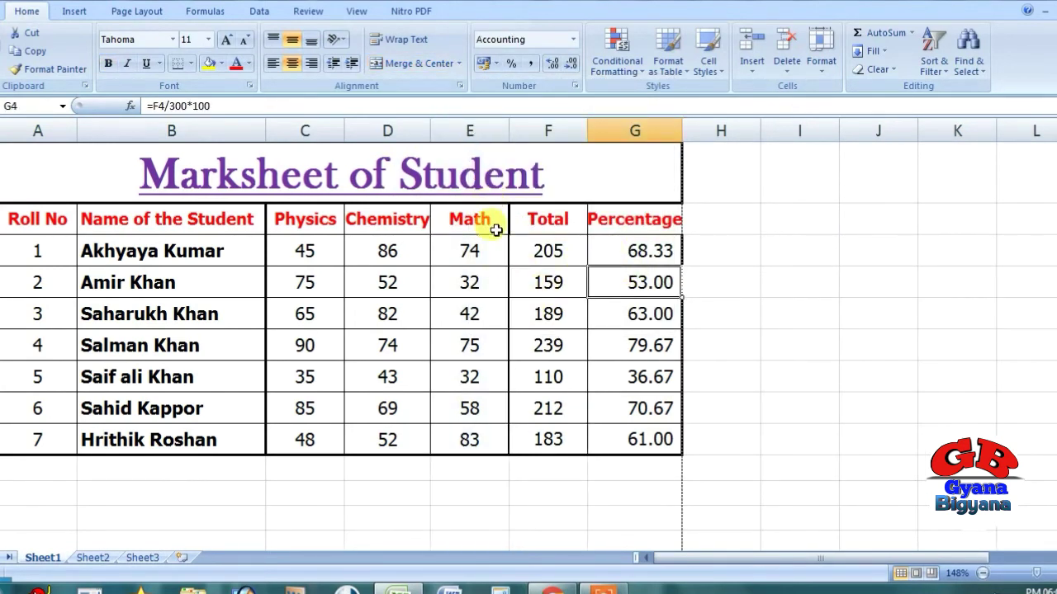
left_click(196, 310)
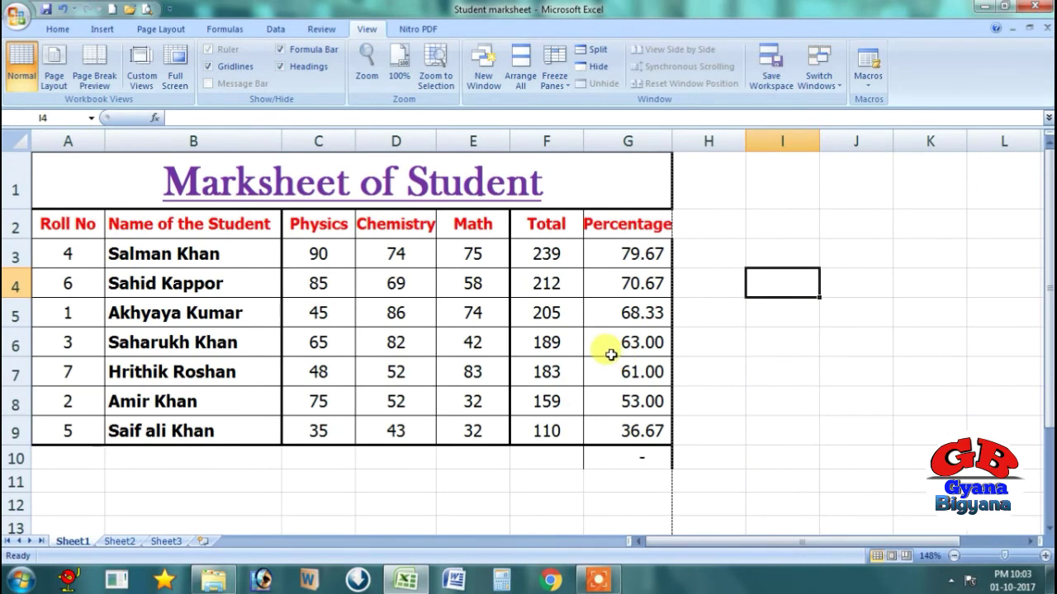
left_click(708, 344)
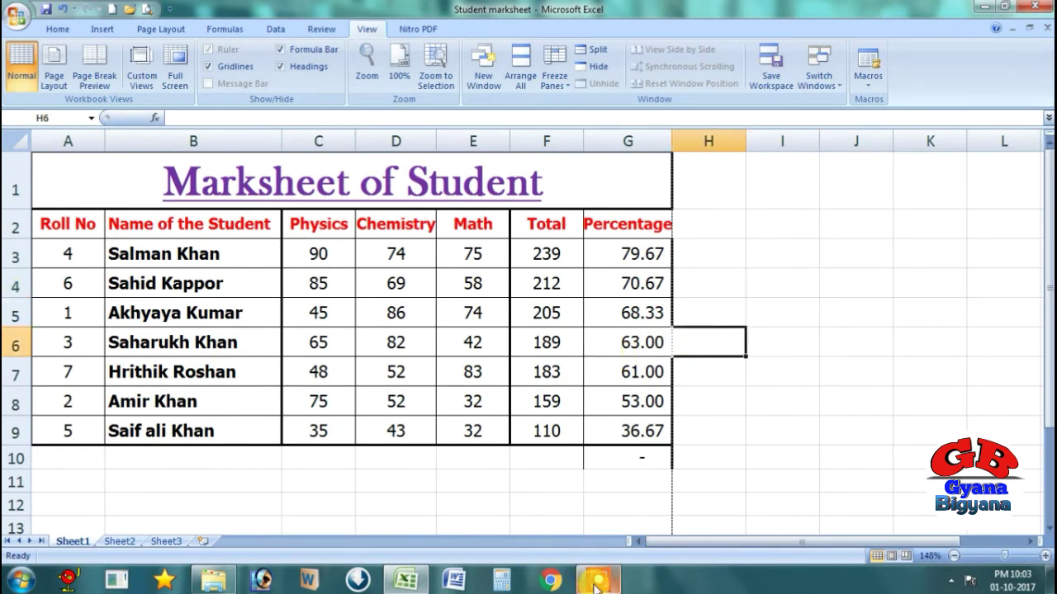
mouse_move(596, 582)
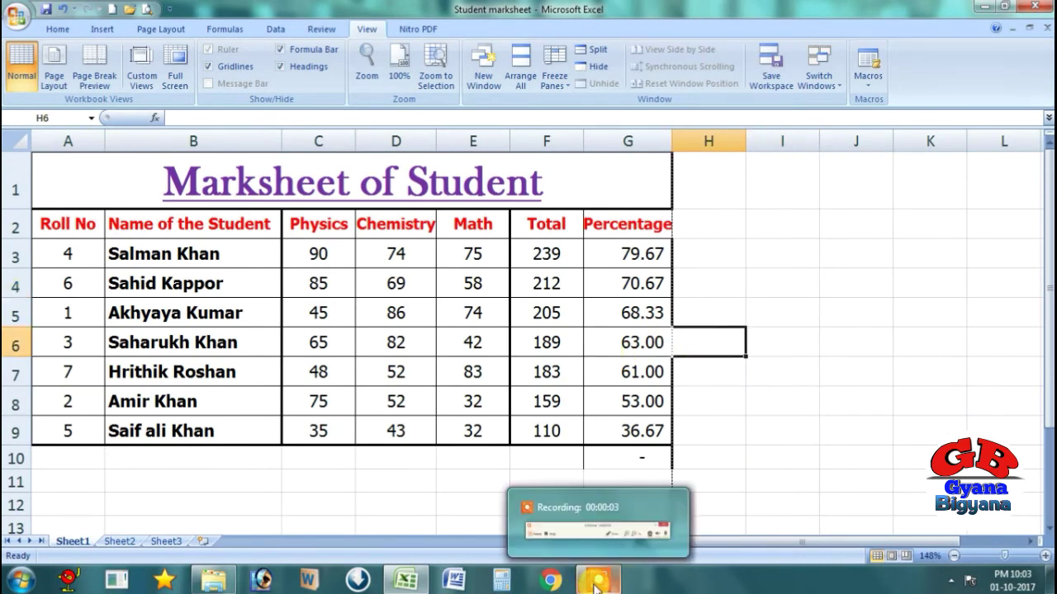
left_click(573, 352)
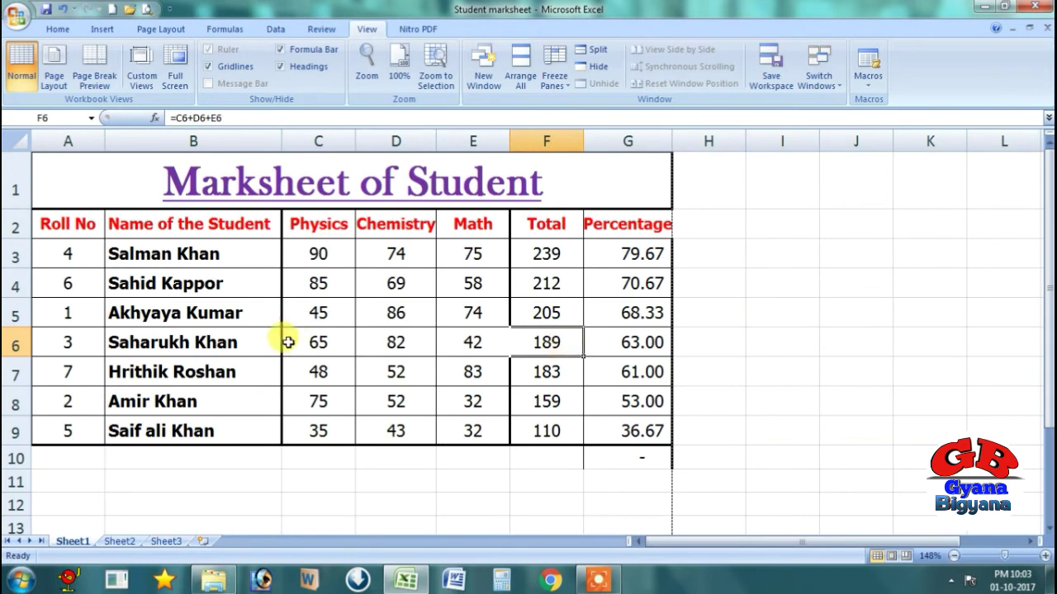
left_click(645, 290)
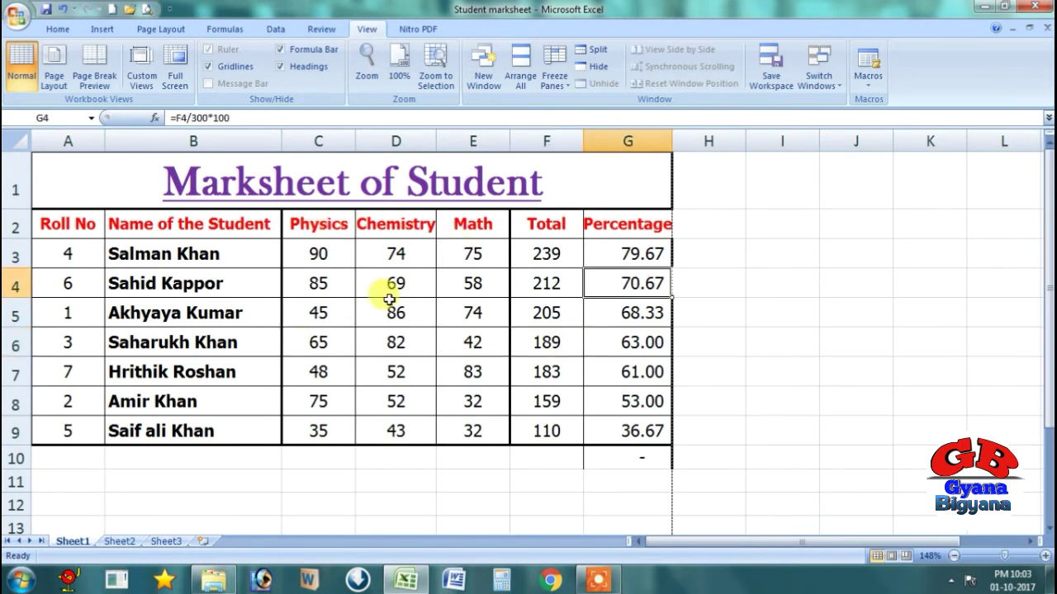
scroll(434, 318, "down", 2)
scroll(435, 314, "down", 1)
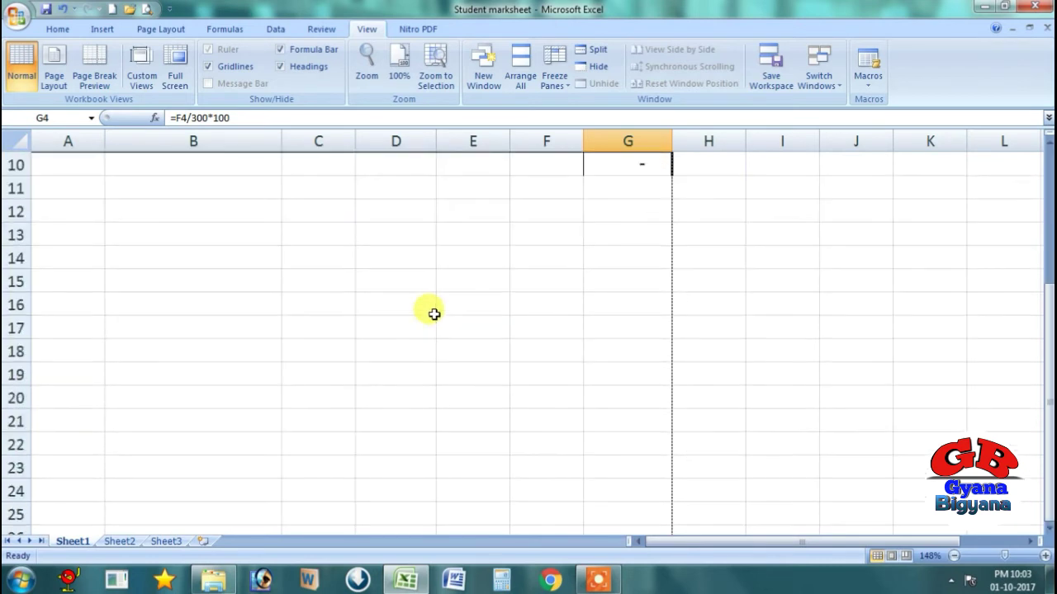
scroll(434, 314, "down", 1)
scroll(434, 313, "up", 4)
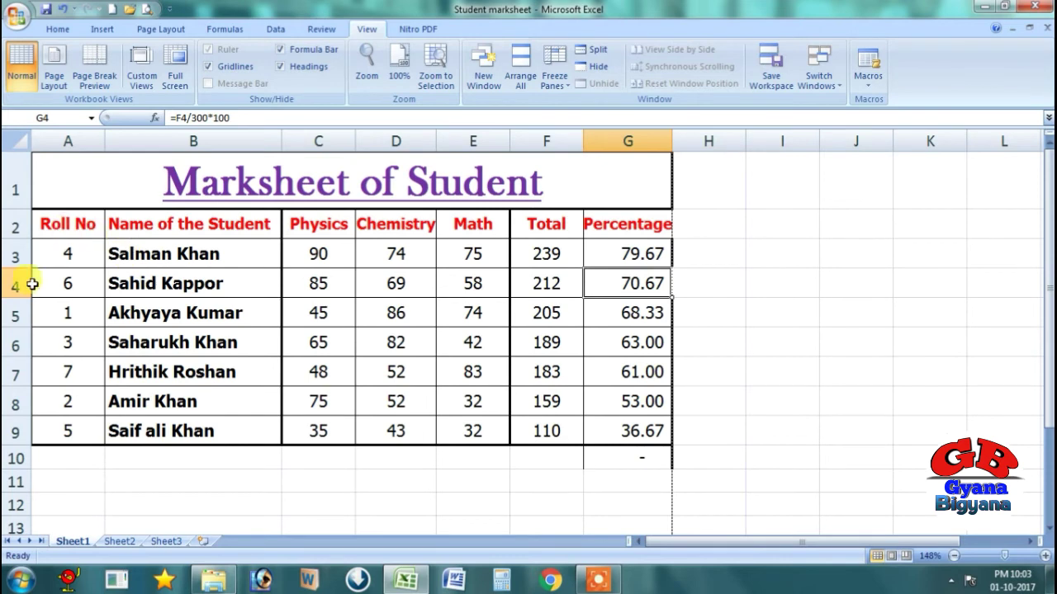
scroll(354, 342, "down", 1)
scroll(351, 342, "down", 3)
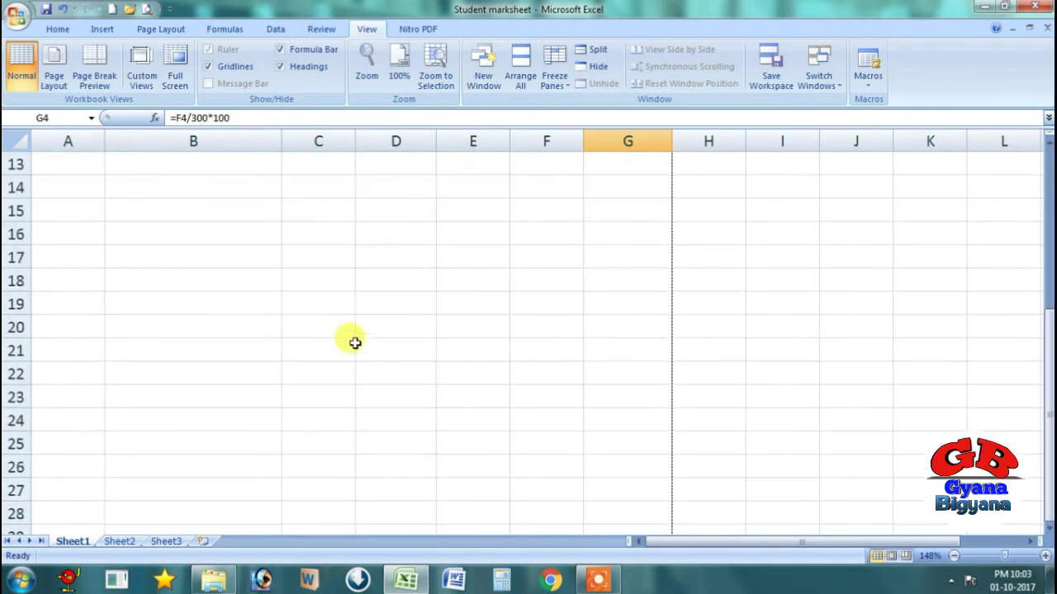
scroll(351, 342, "up", 3)
scroll(352, 342, "up", 1)
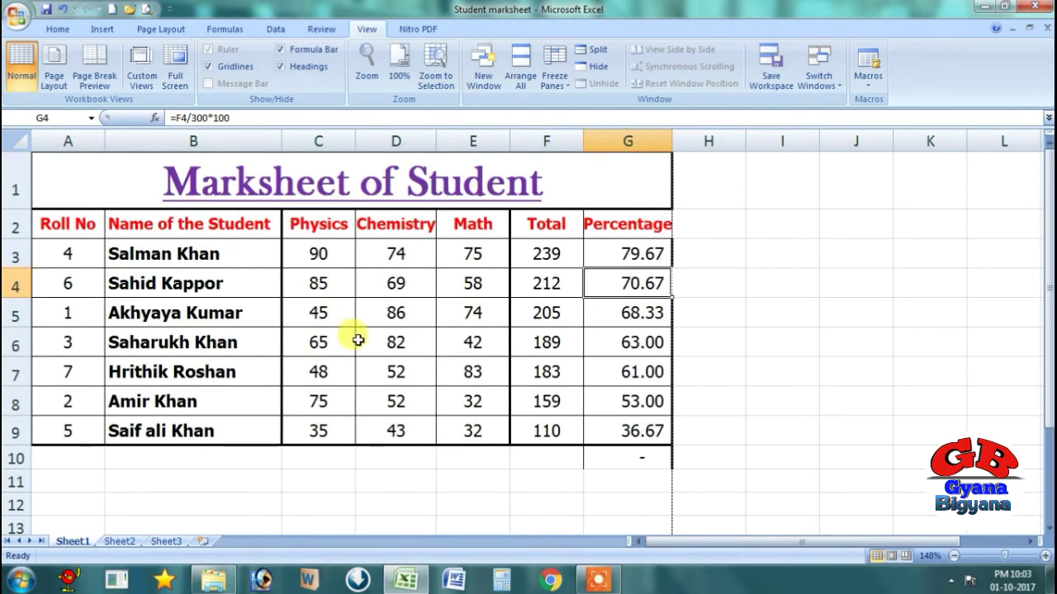
left_click(486, 332)
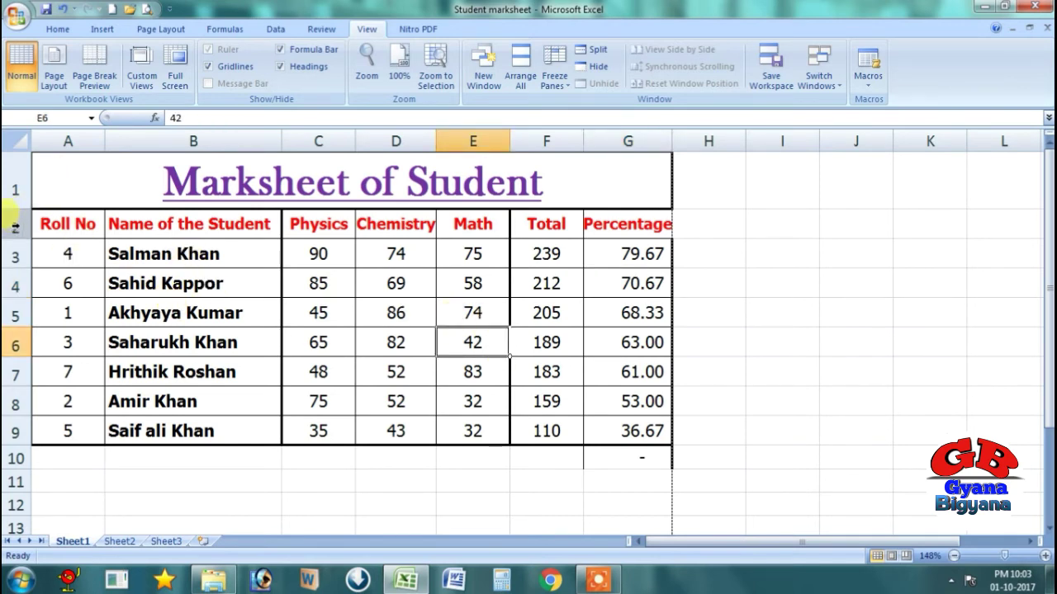
left_click(15, 224)
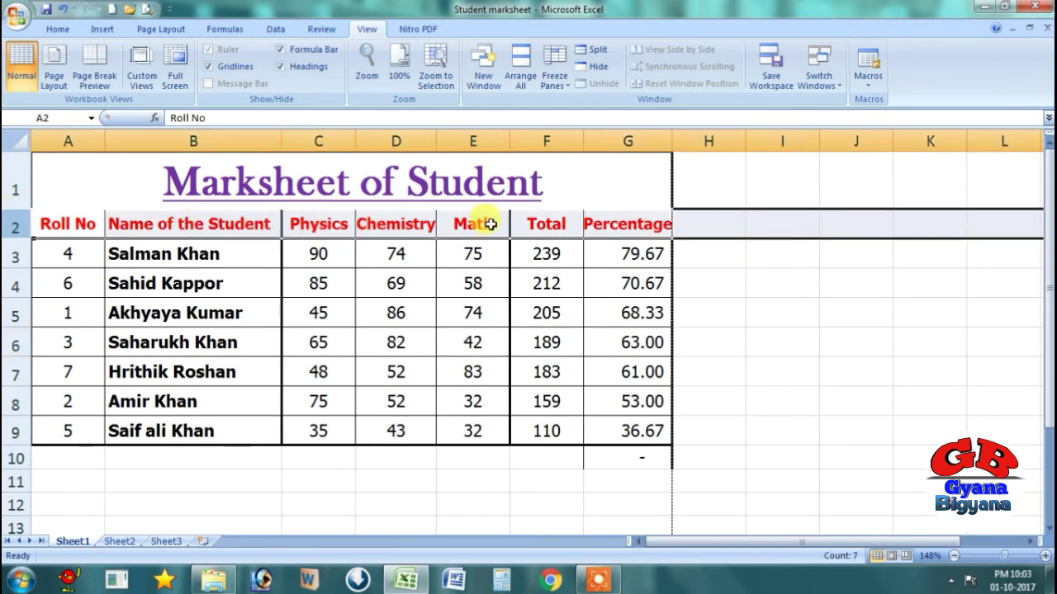
left_click(185, 247)
scroll(271, 302, "down", 1)
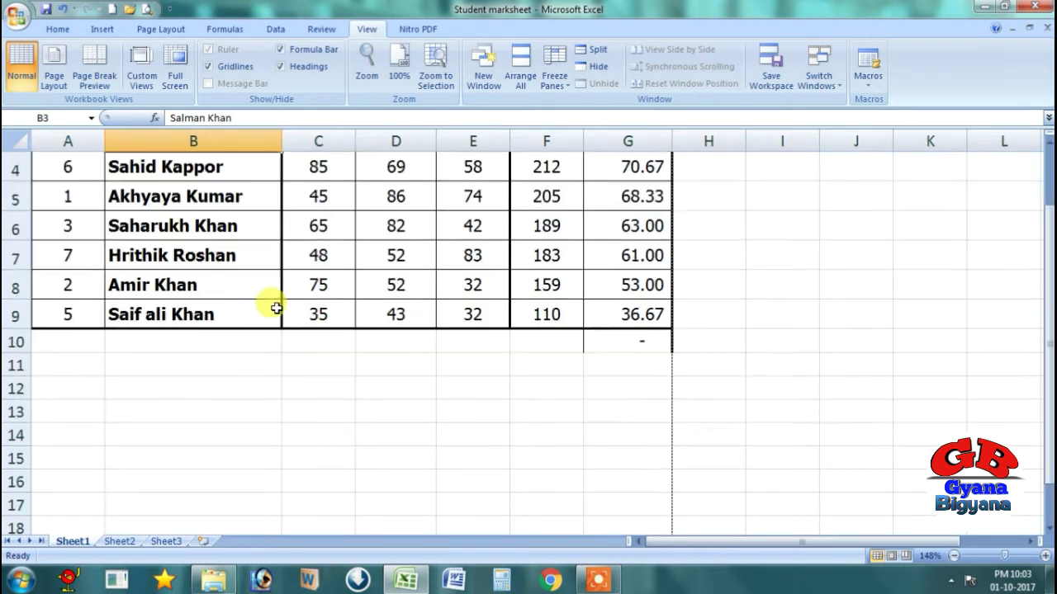
scroll(275, 308, "up", 1)
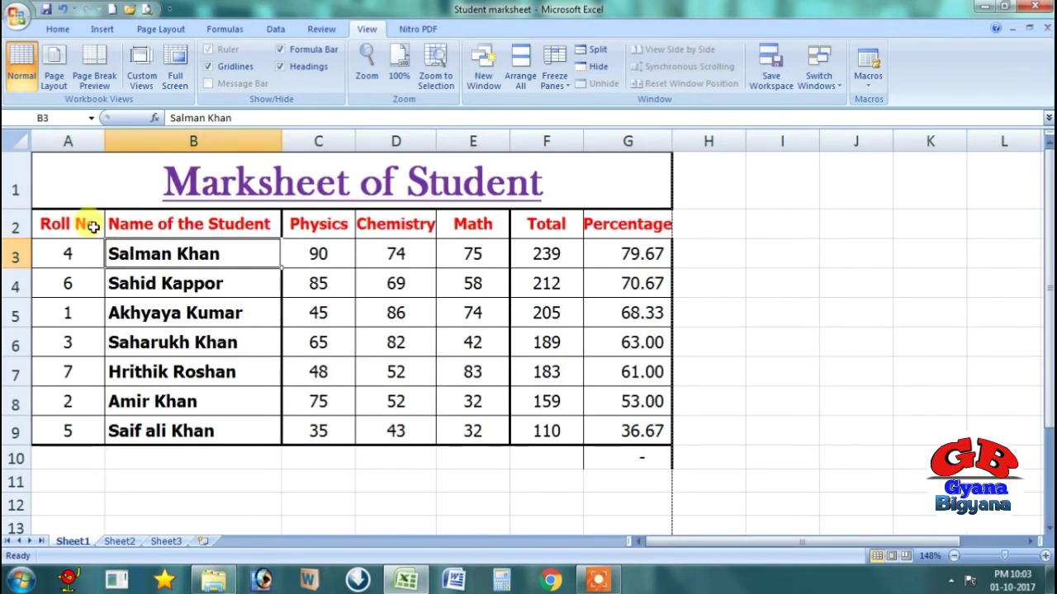
left_click(16, 257)
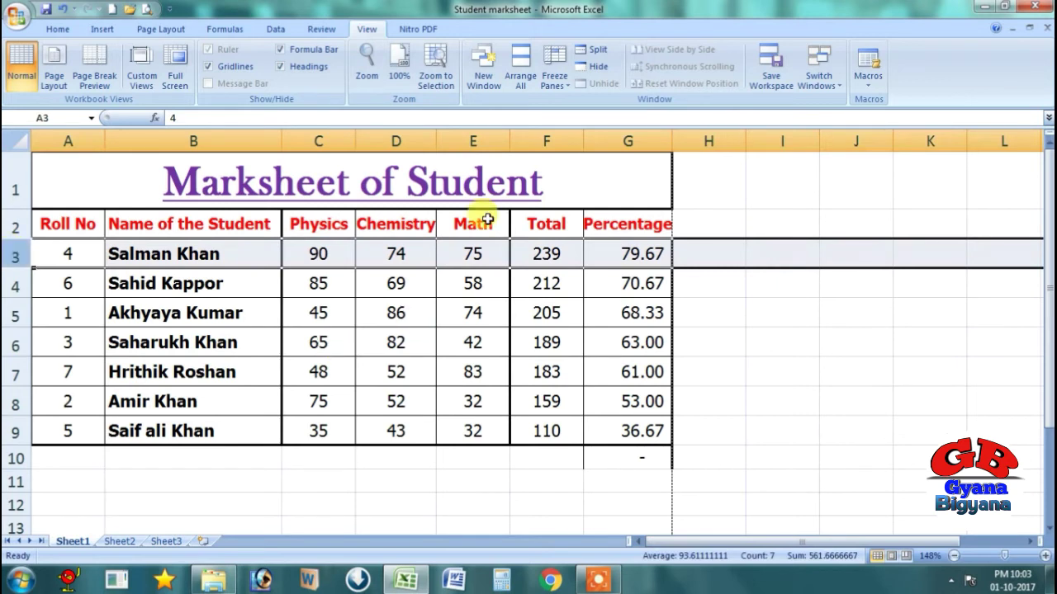
Step: Freeze the title and heading rows, select F5, and scroll to check the headers stay fixed
left_click(555, 87)
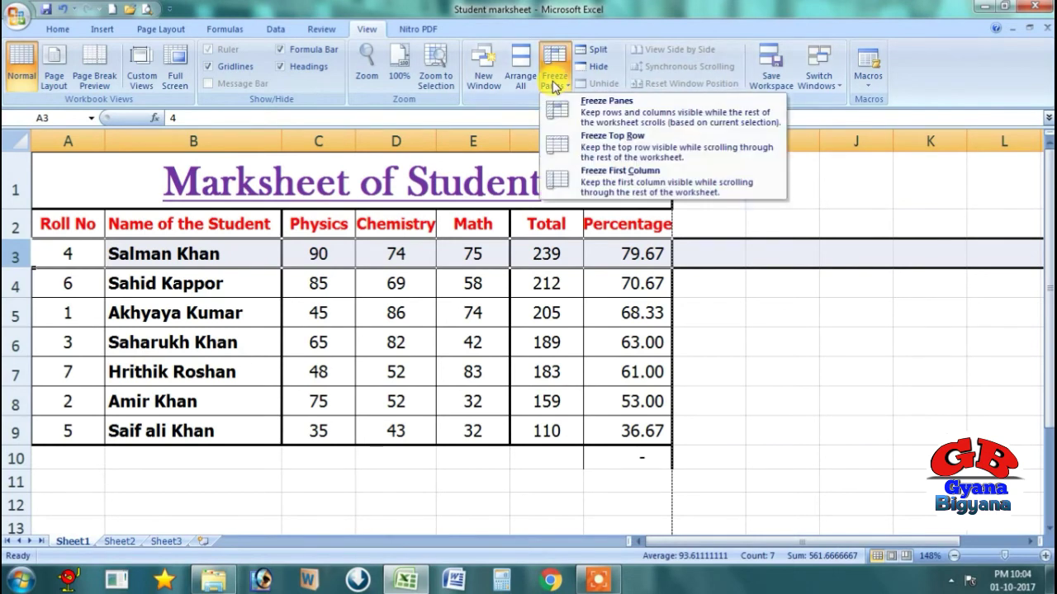
left_click(608, 114)
left_click(526, 308)
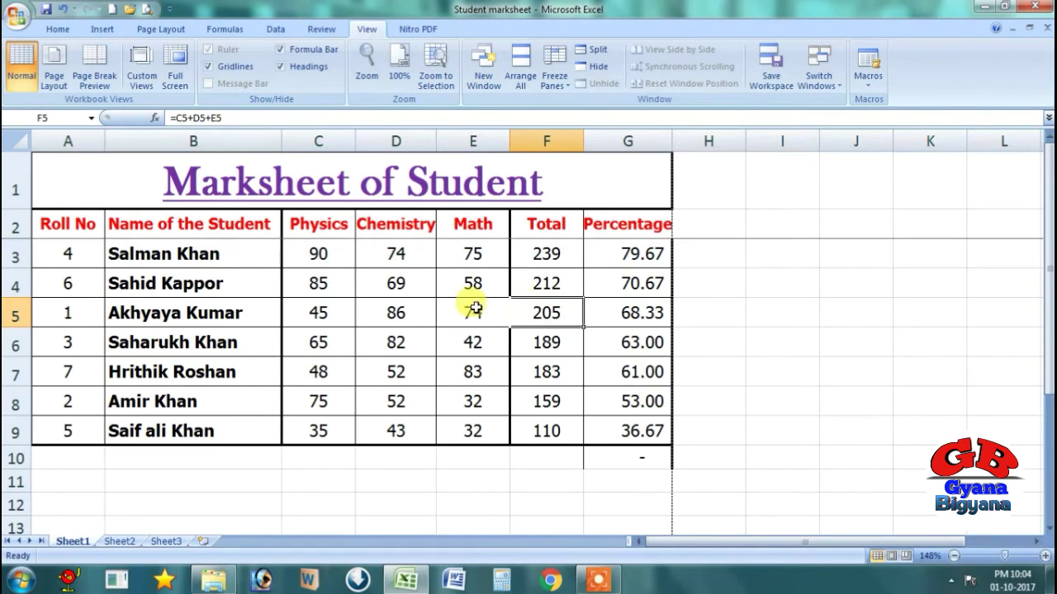
scroll(463, 303, "down", 4)
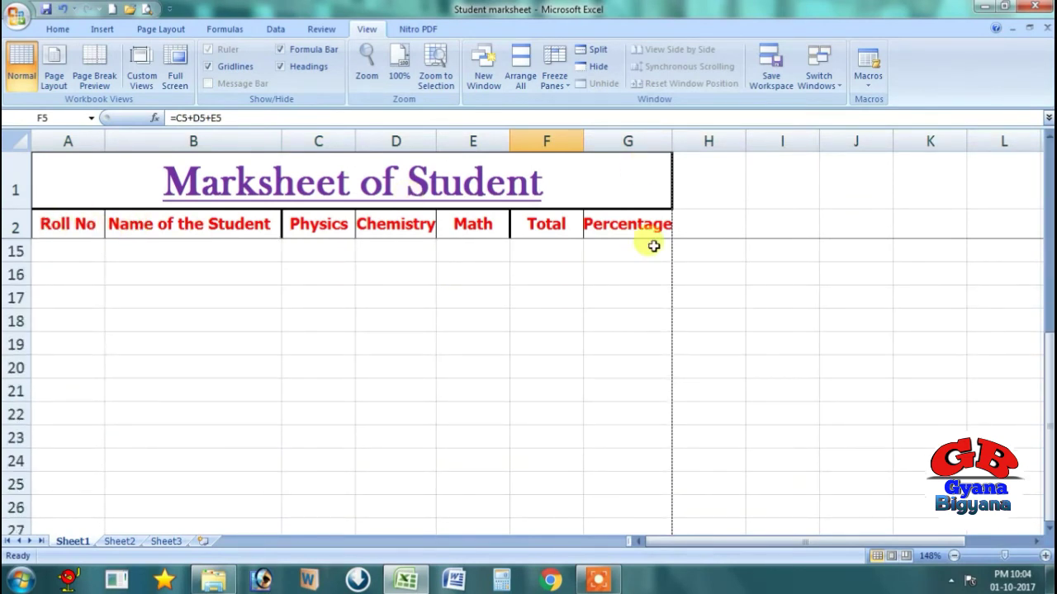
scroll(490, 302, "up", 4)
scroll(489, 302, "down", 4)
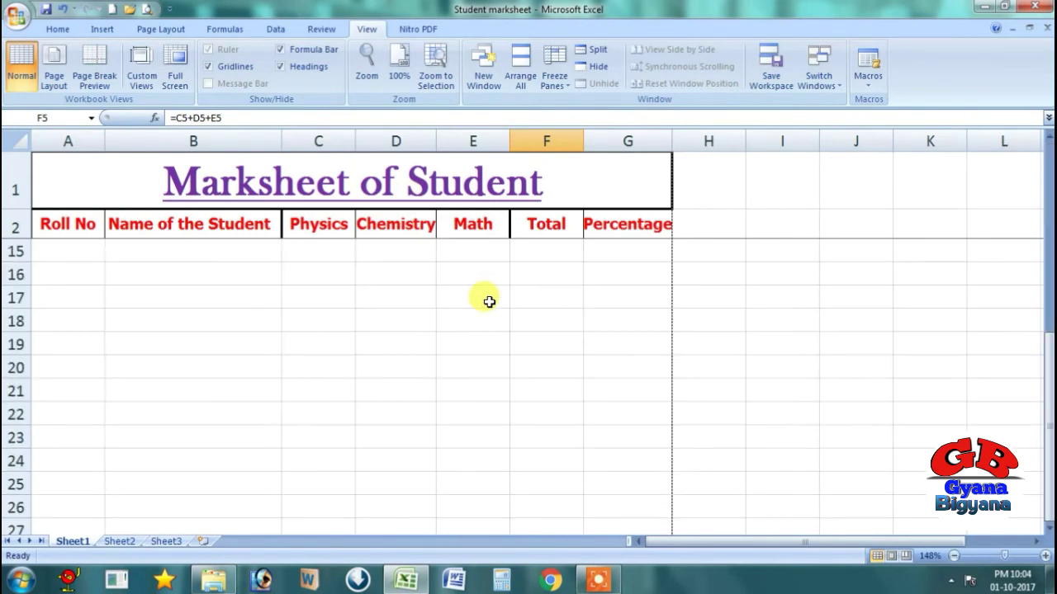
scroll(490, 302, "down", 2)
scroll(489, 303, "up", 6)
scroll(489, 302, "down", 3)
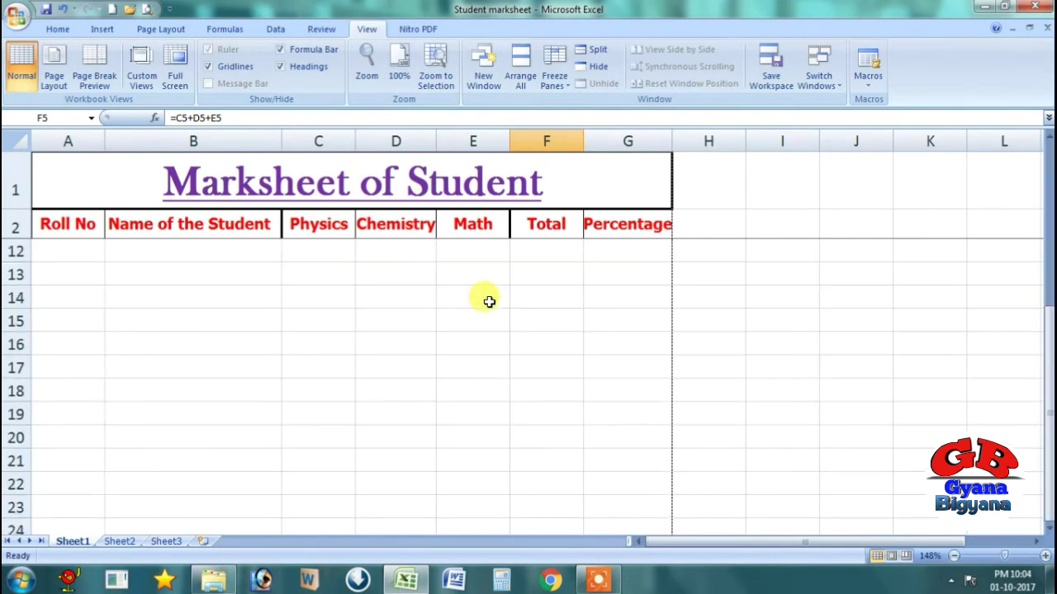
scroll(490, 302, "up", 3)
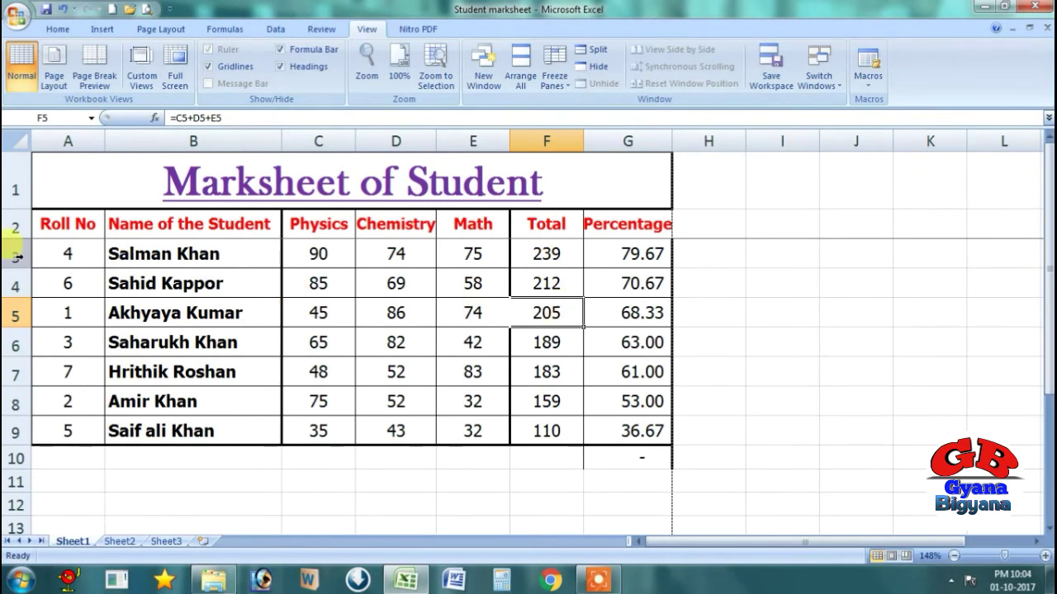
Step: Choose Unfreeze Panes and scroll to confirm the title and headings now scroll away
left_click(556, 73)
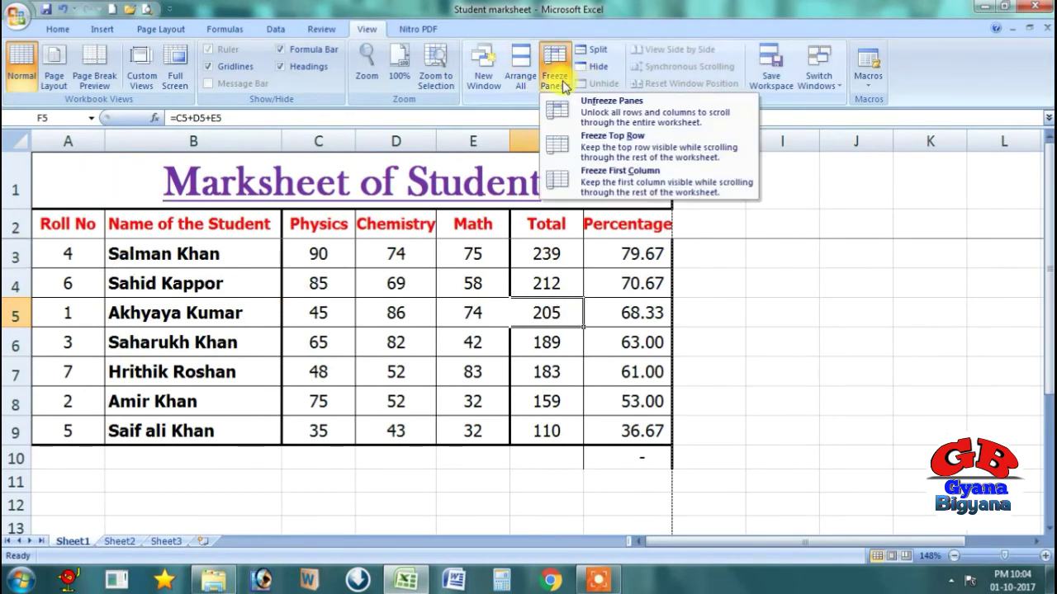
left_click(596, 114)
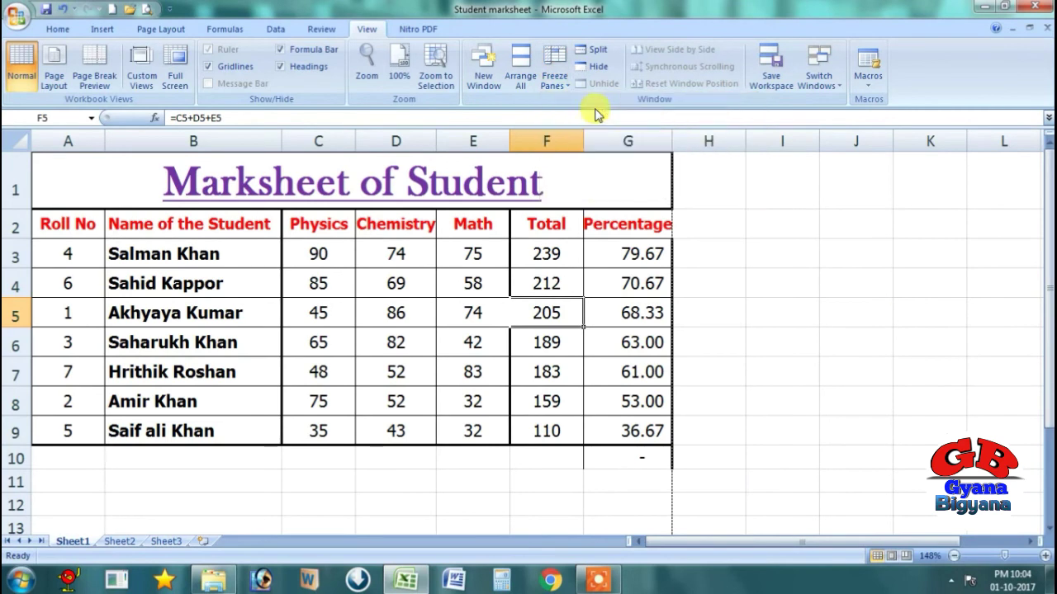
scroll(573, 302, "down", 2)
scroll(574, 305, "down", 1)
scroll(574, 305, "up", 3)
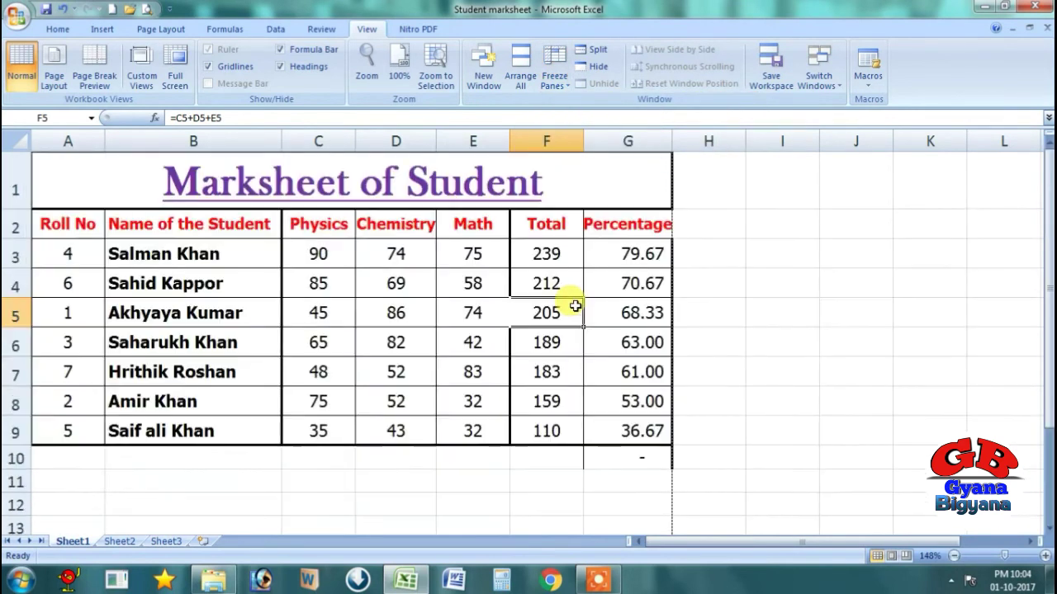
left_click(499, 304)
scroll(499, 303, "down", 2)
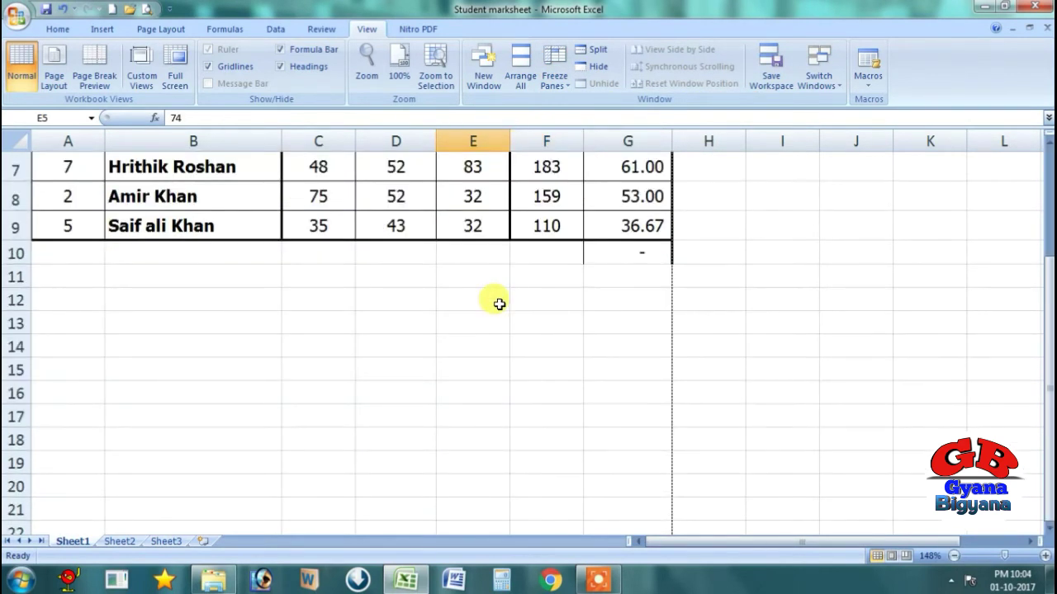
scroll(499, 304, "up", 2)
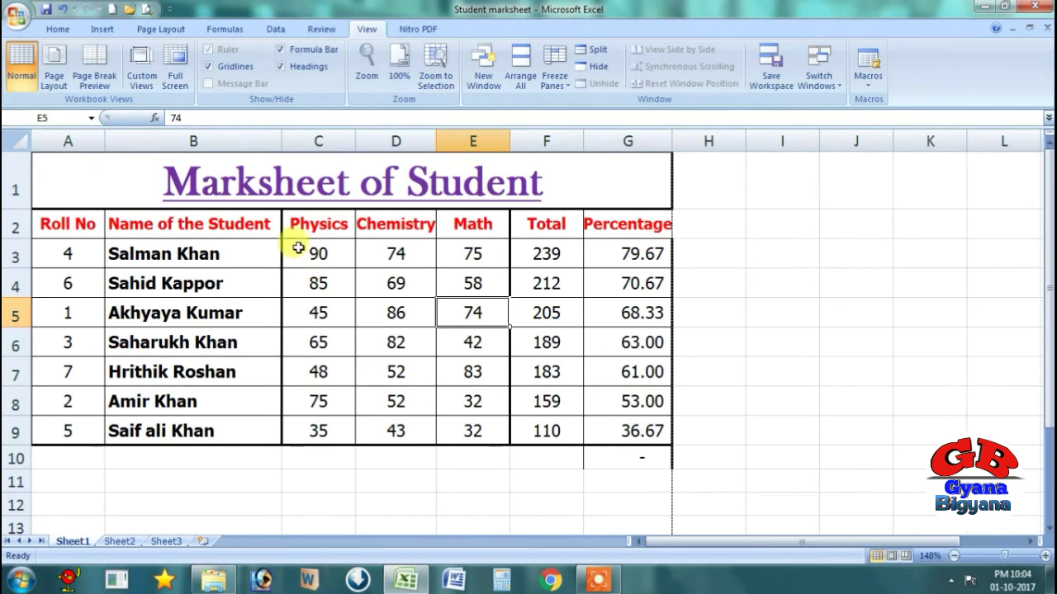
Step: Enter the label 'Total' in B10, then select C10 for the Physics total
left_click(219, 462)
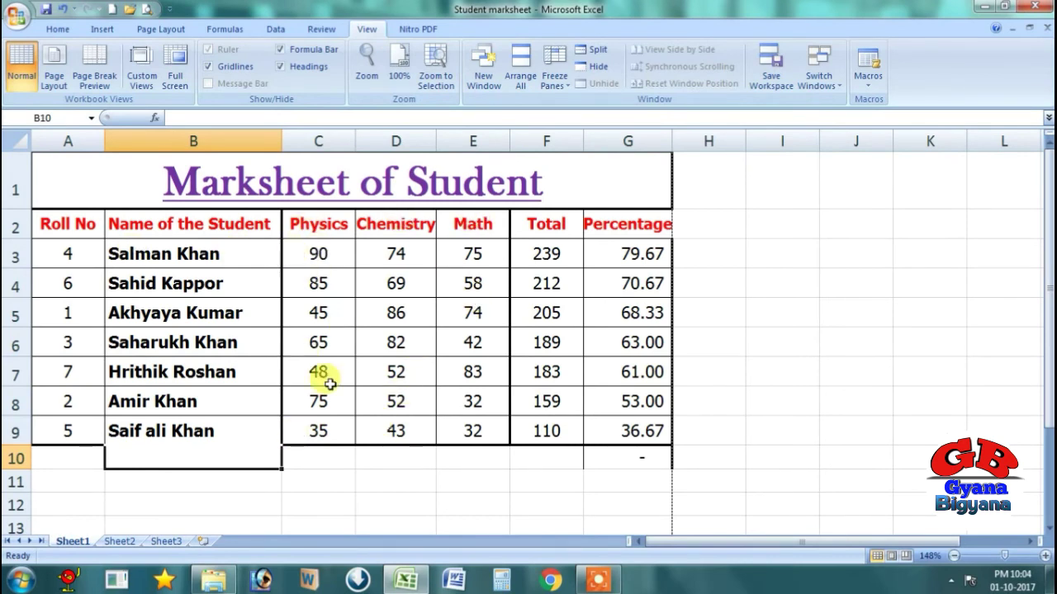
type("Total")
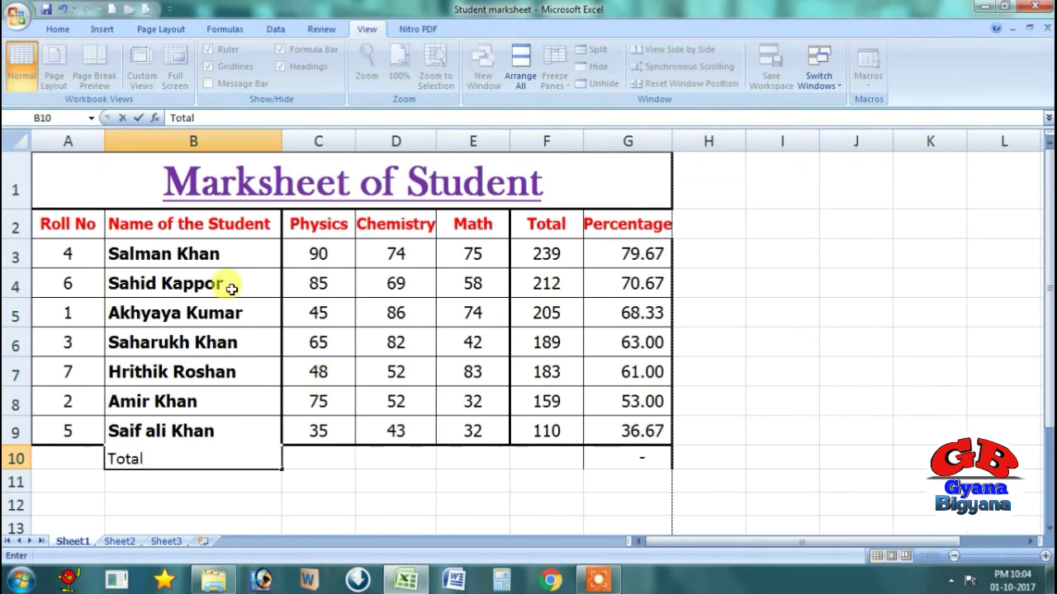
key("Tab")
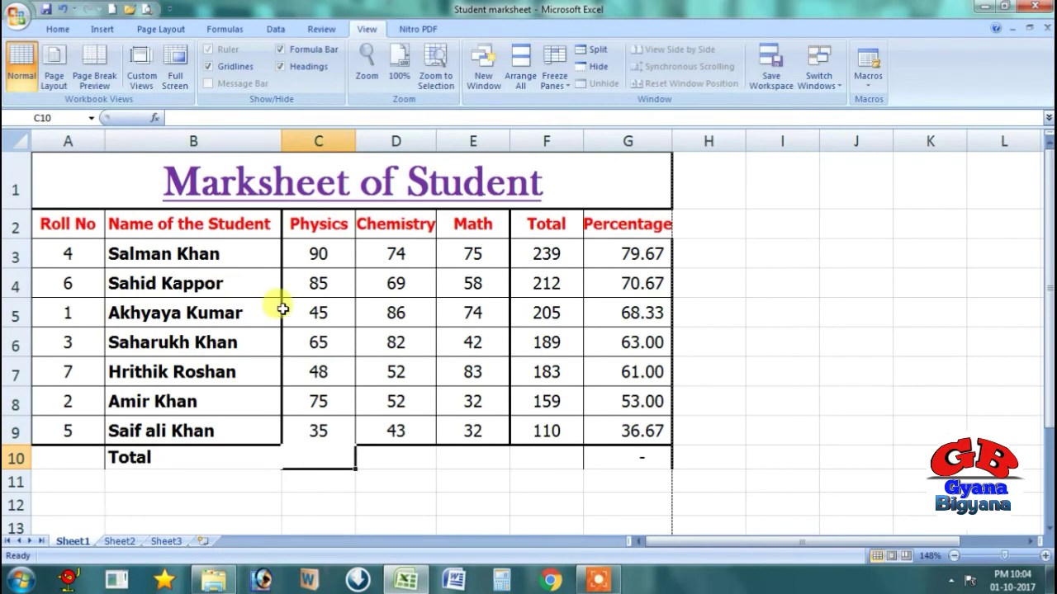
left_click(402, 461)
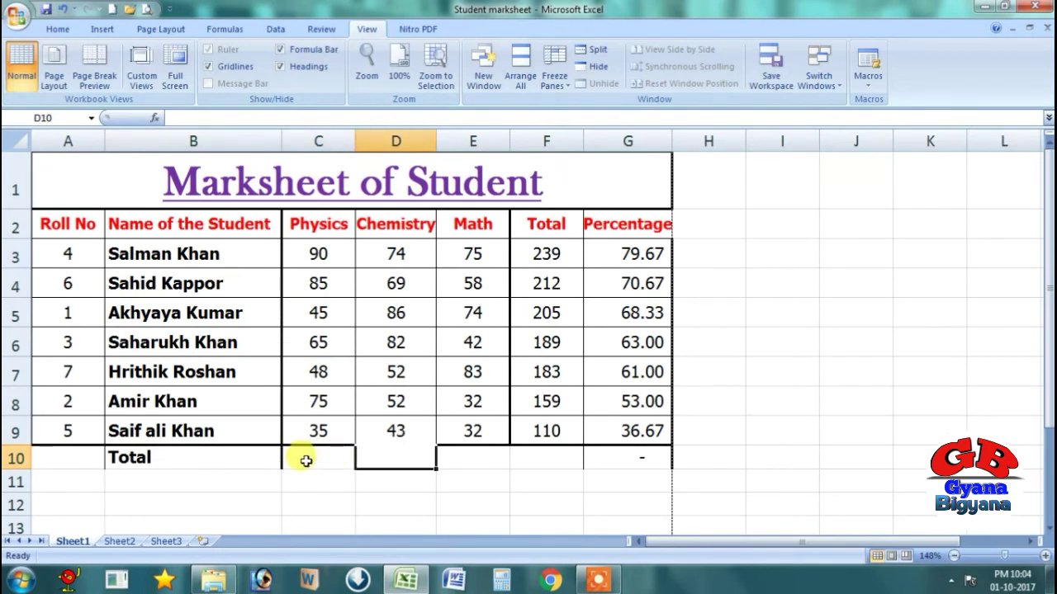
left_click(305, 460)
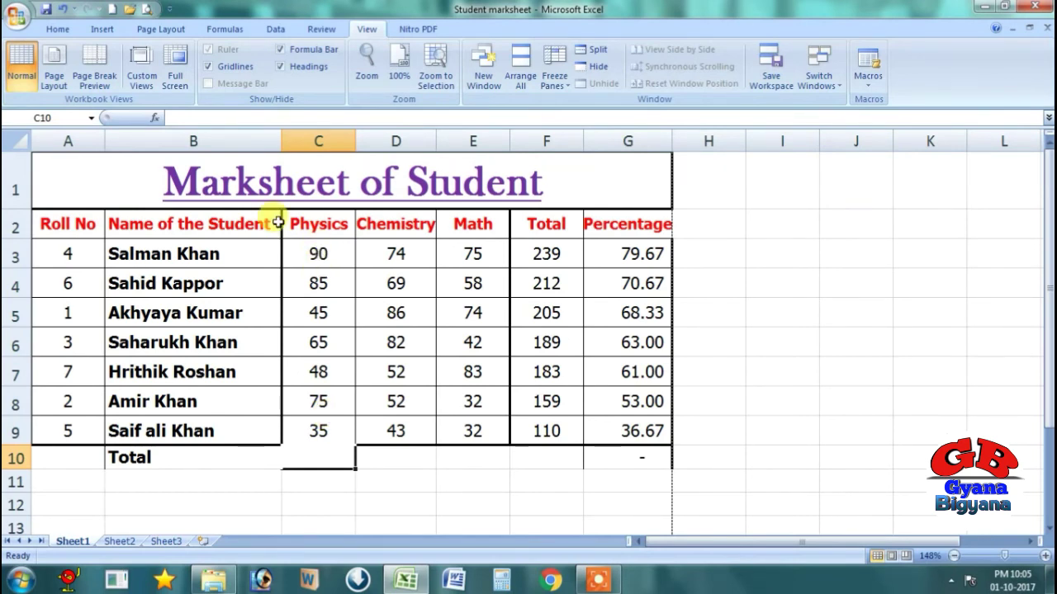
Step: AutoSum the Physics marks in C10 and fill right to E10, giving 443, 458 and 396
left_click(58, 30)
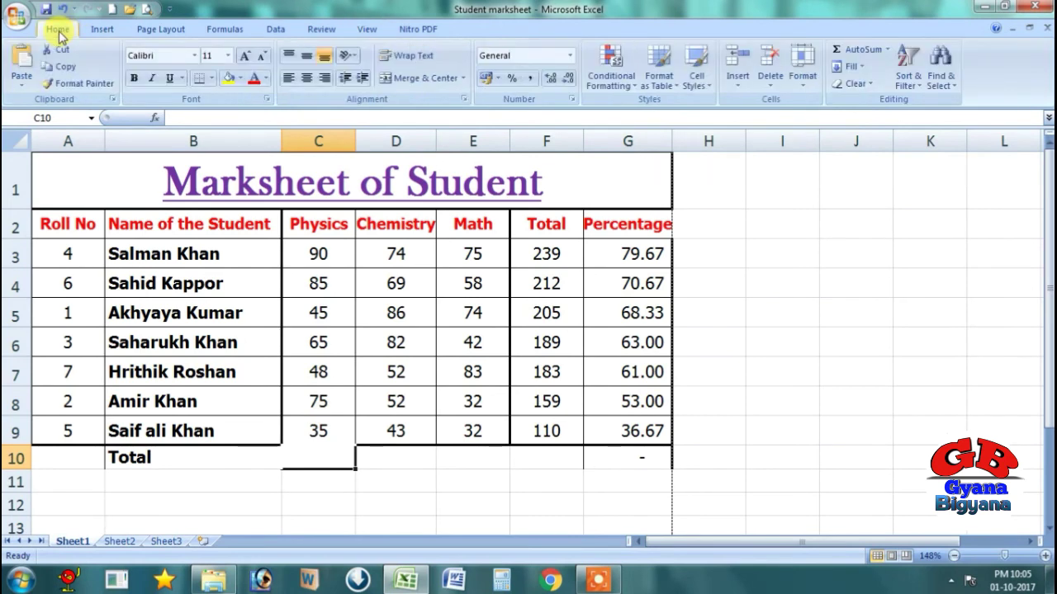
left_click(864, 57)
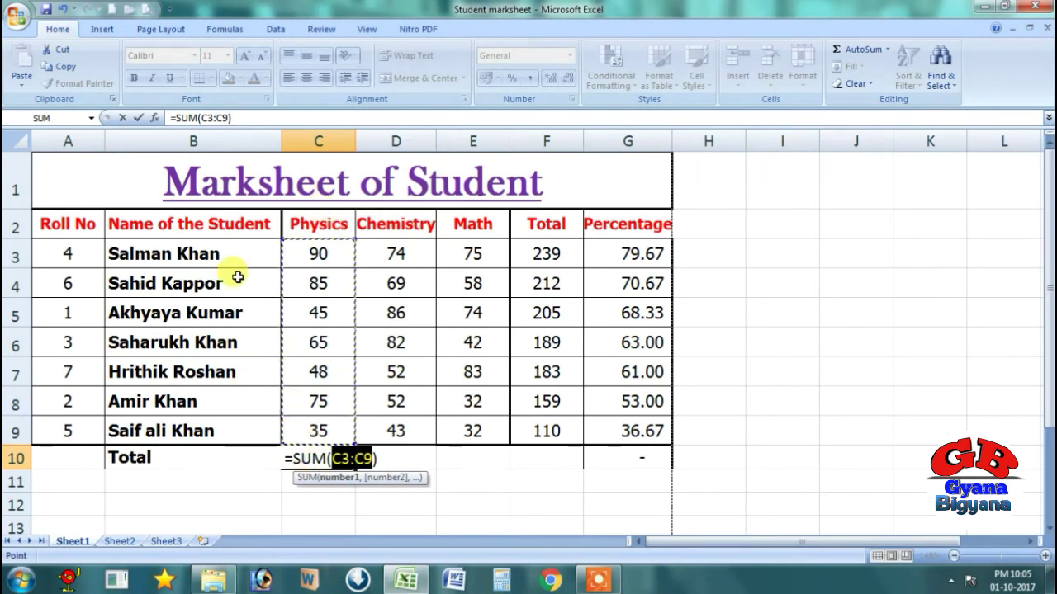
key("Return")
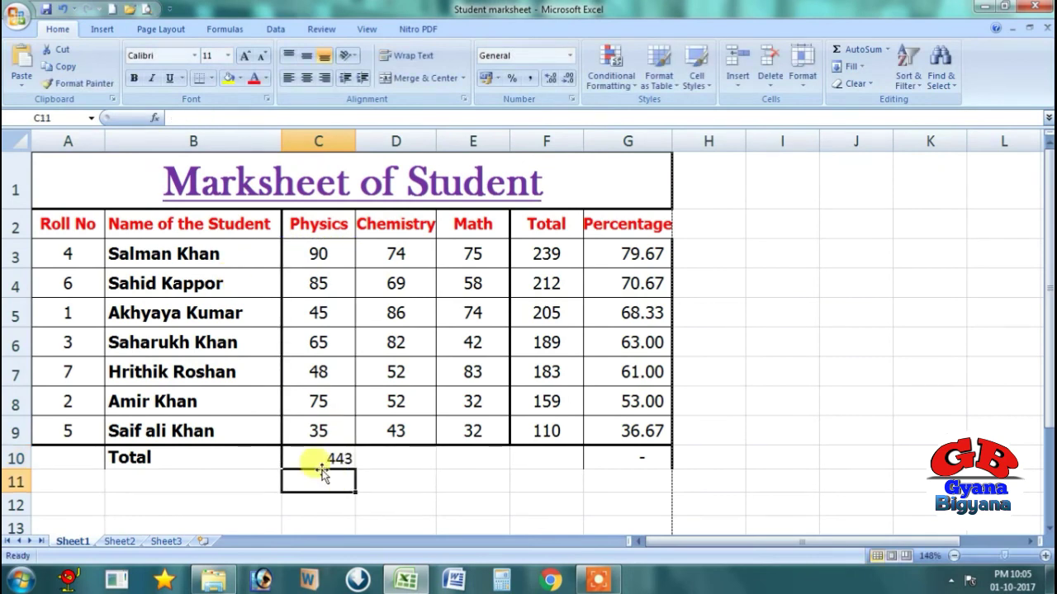
left_click(321, 459)
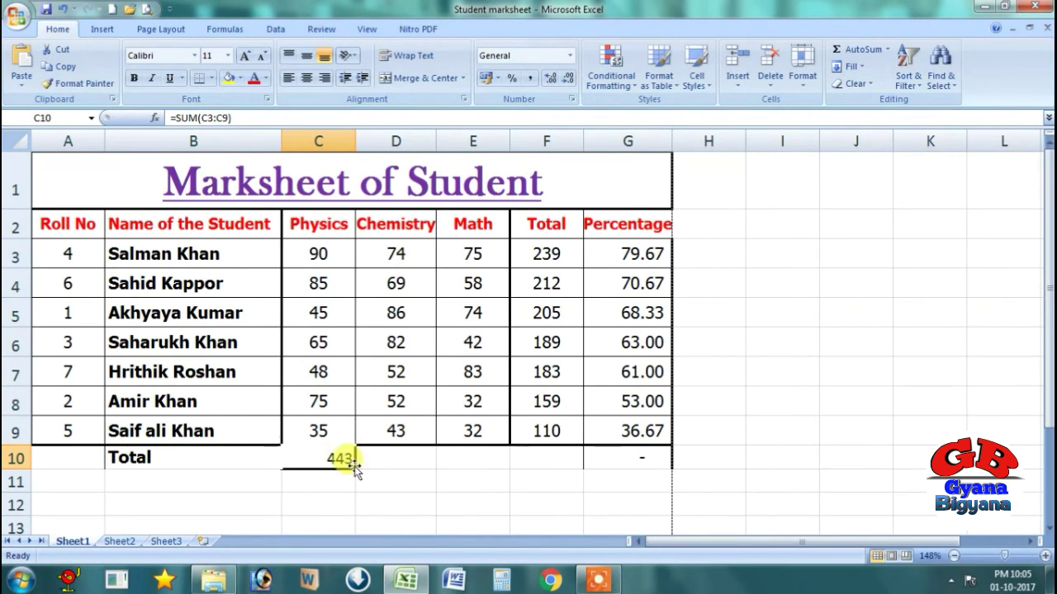
left_click(411, 479)
left_click(341, 458)
left_click_drag(353, 467, 512, 468)
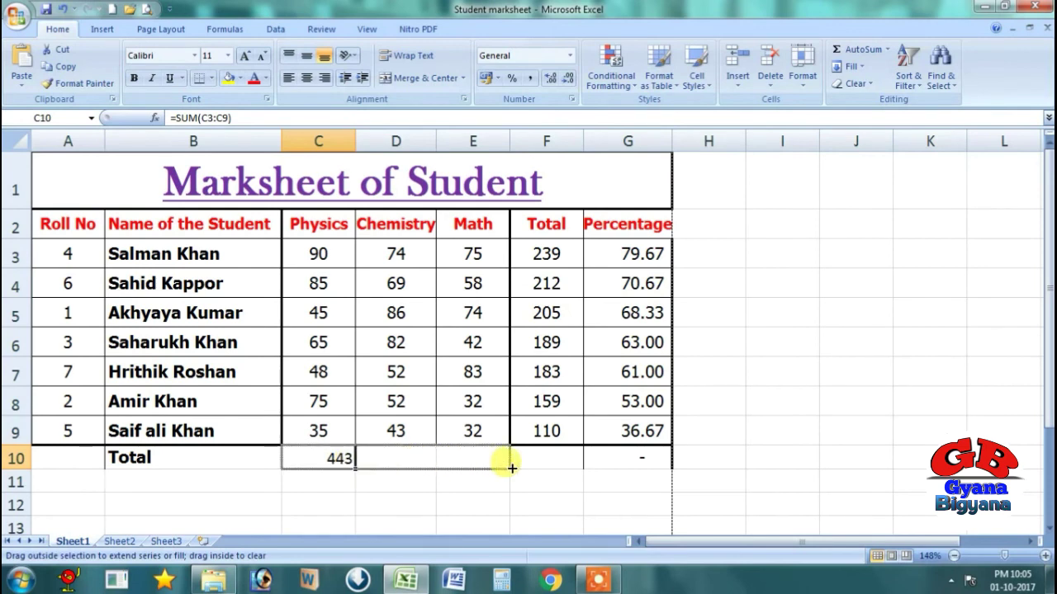
left_click_drag(513, 467, 510, 466)
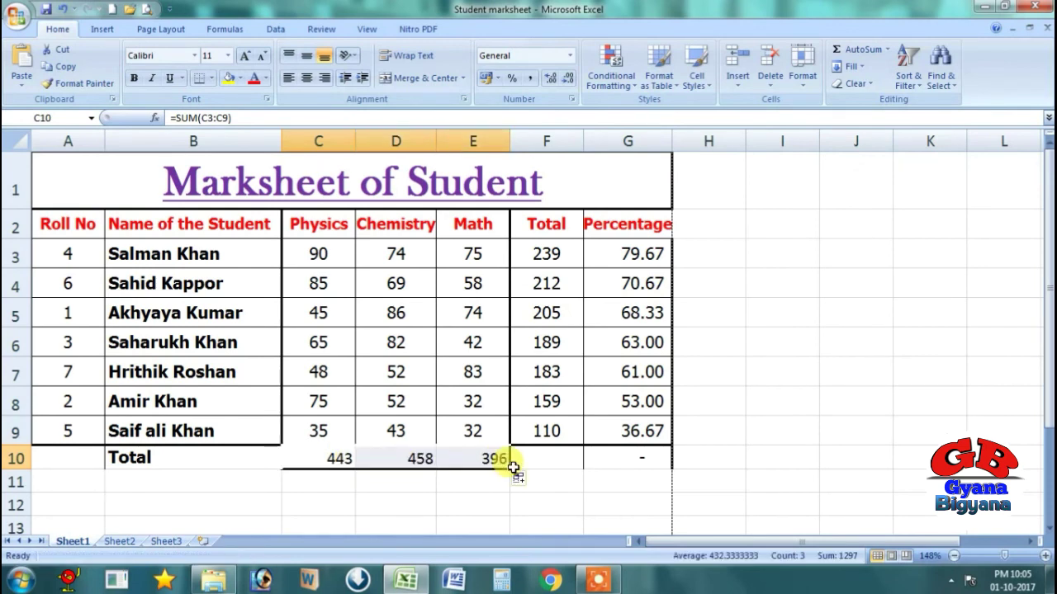
left_click(908, 335)
Step: Give A10:G10 All Borders and centre alignment, then reselect the row to review it
left_click_drag(66, 458, 661, 452)
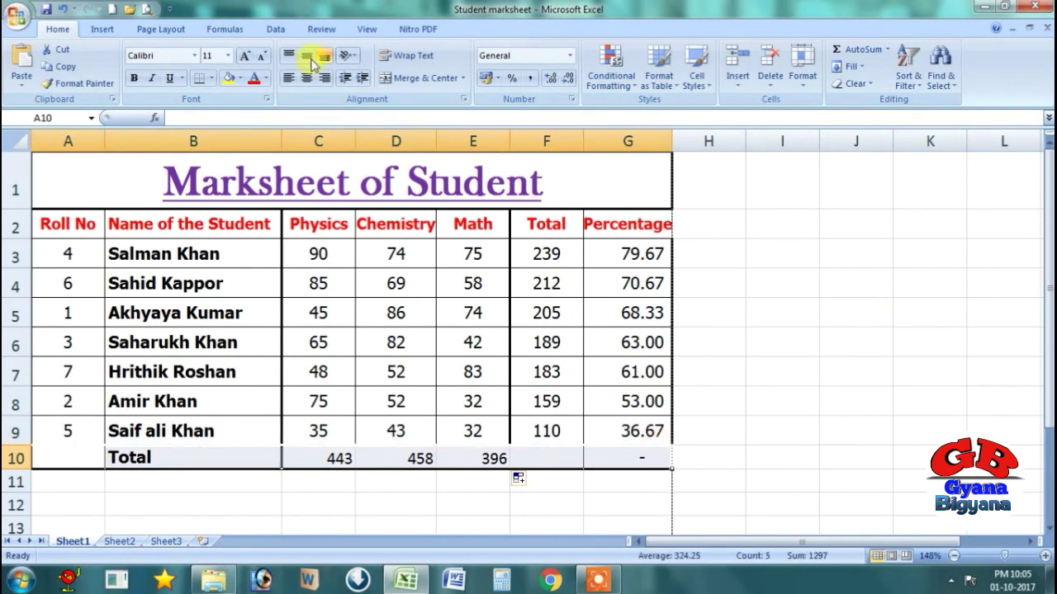
left_click(213, 78)
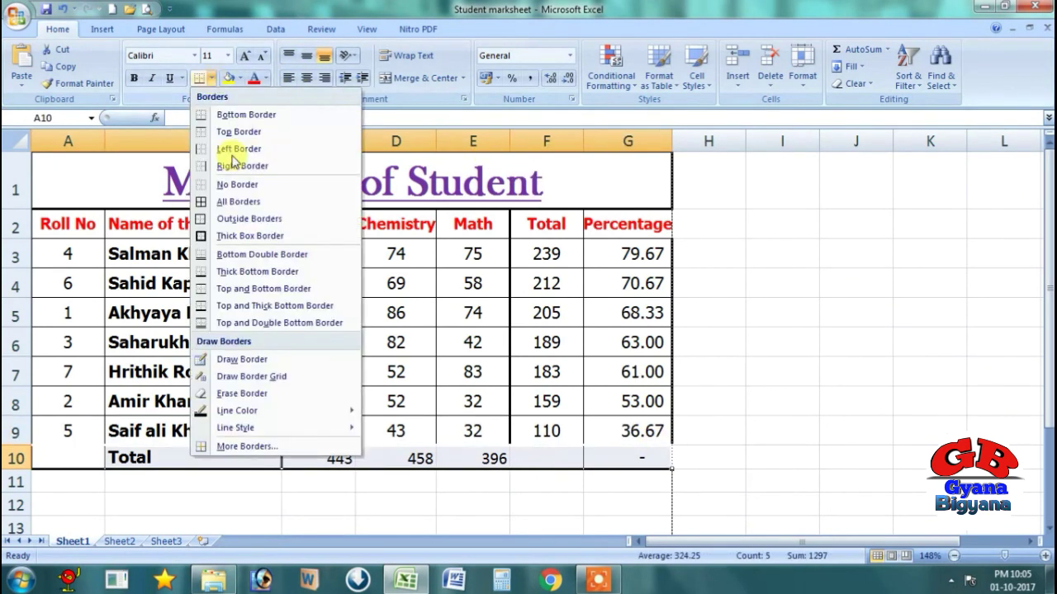
left_click(238, 200)
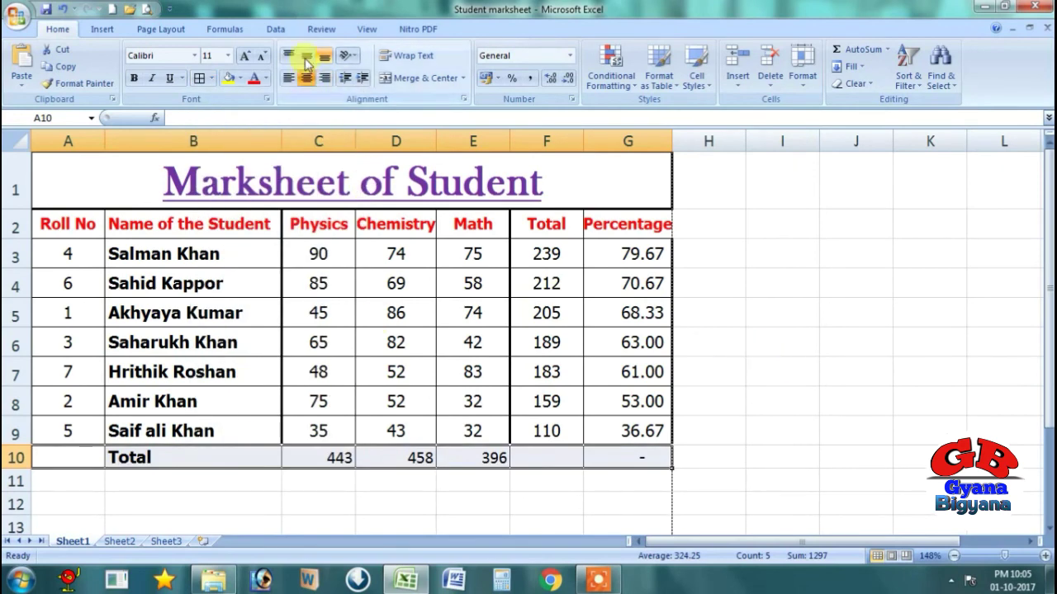
left_click(306, 77)
left_click(904, 317)
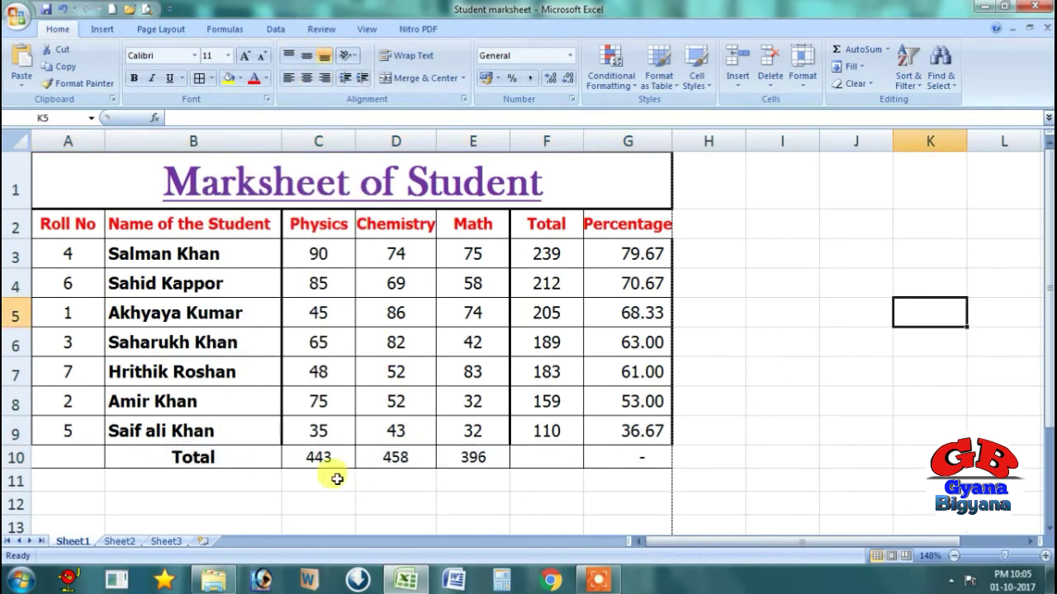
left_click(337, 479)
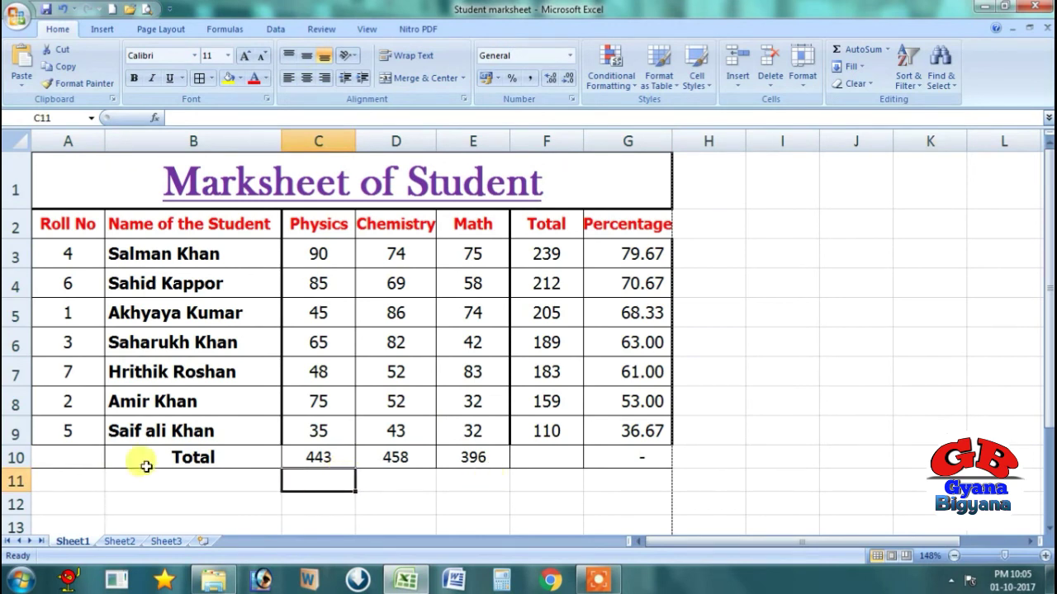
left_click_drag(64, 456, 655, 450)
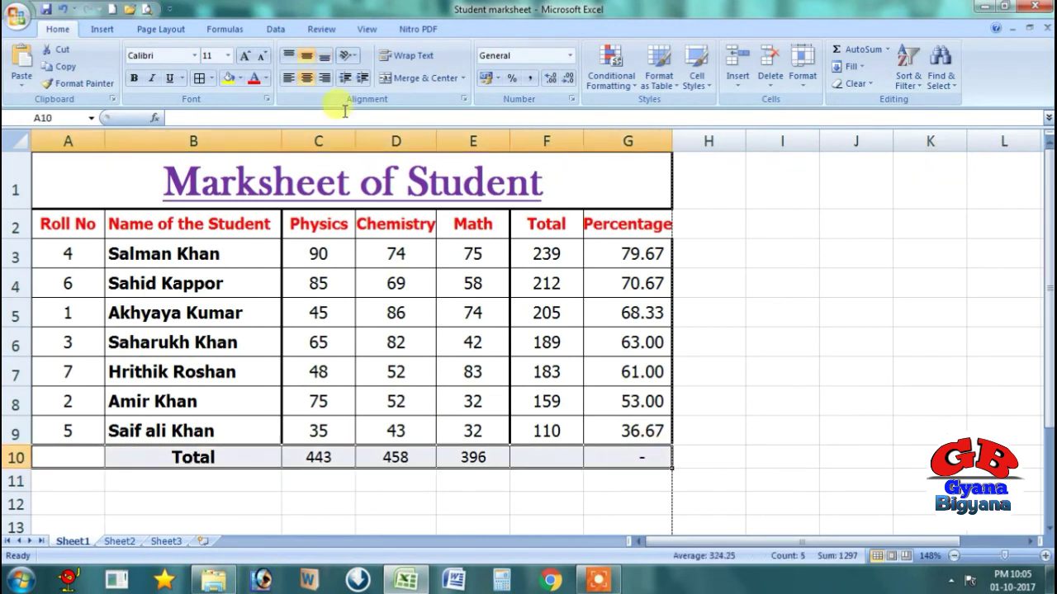
left_click(782, 291)
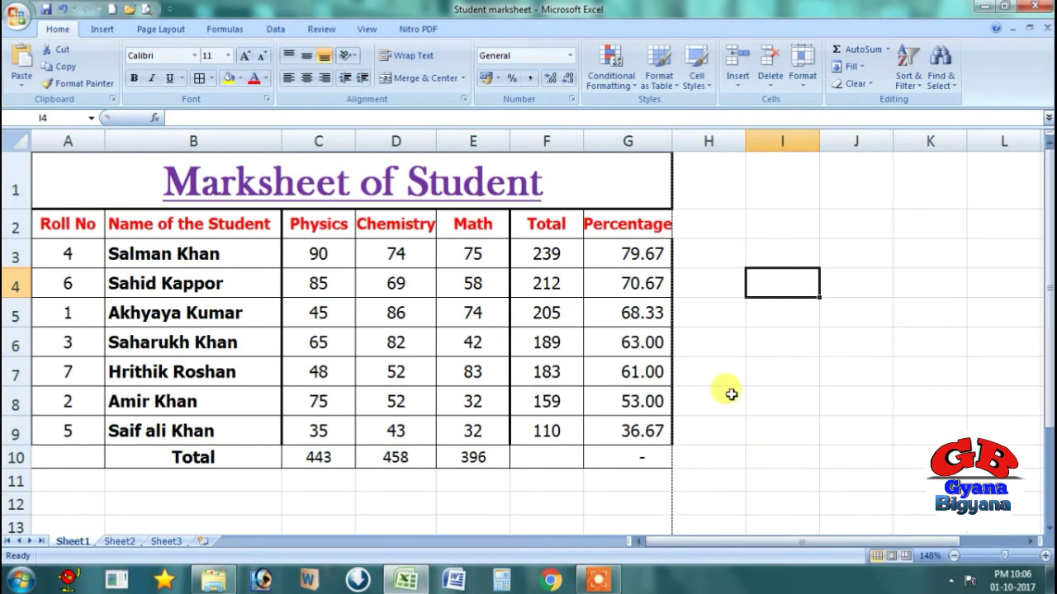
left_click(732, 360)
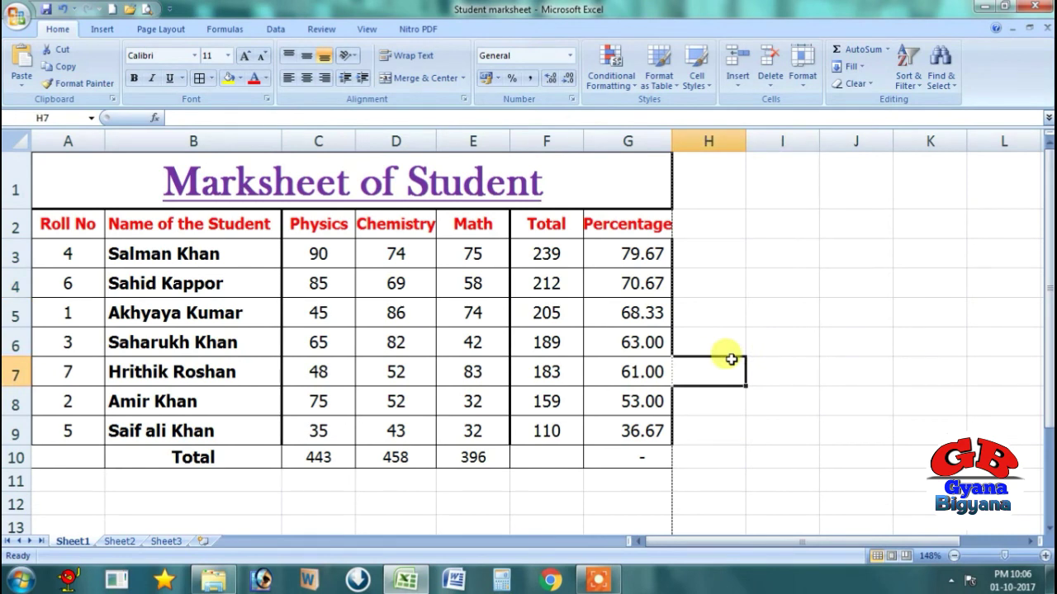
left_click(738, 316)
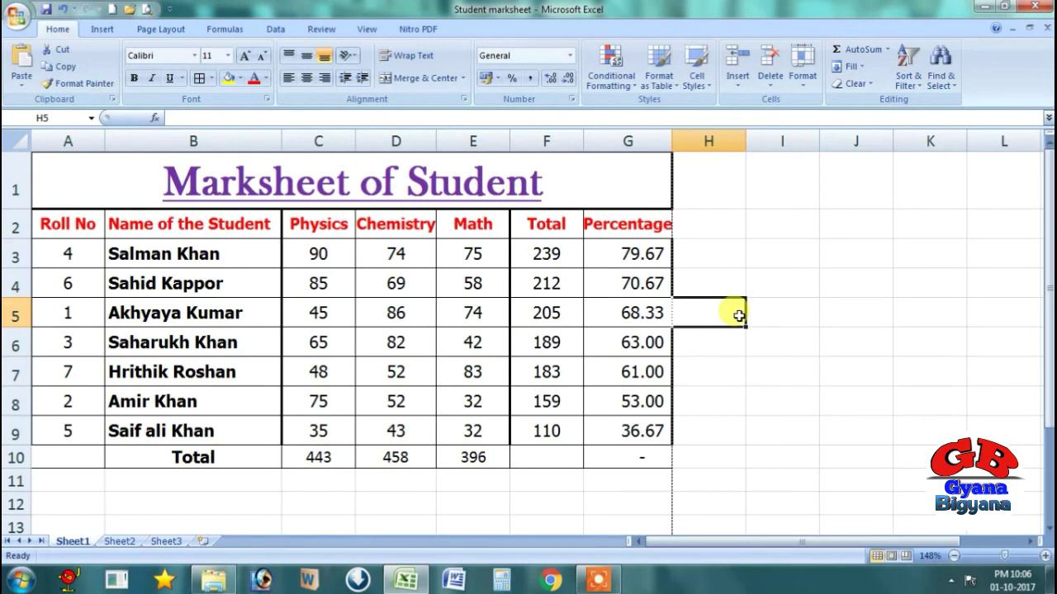
left_click(762, 355)
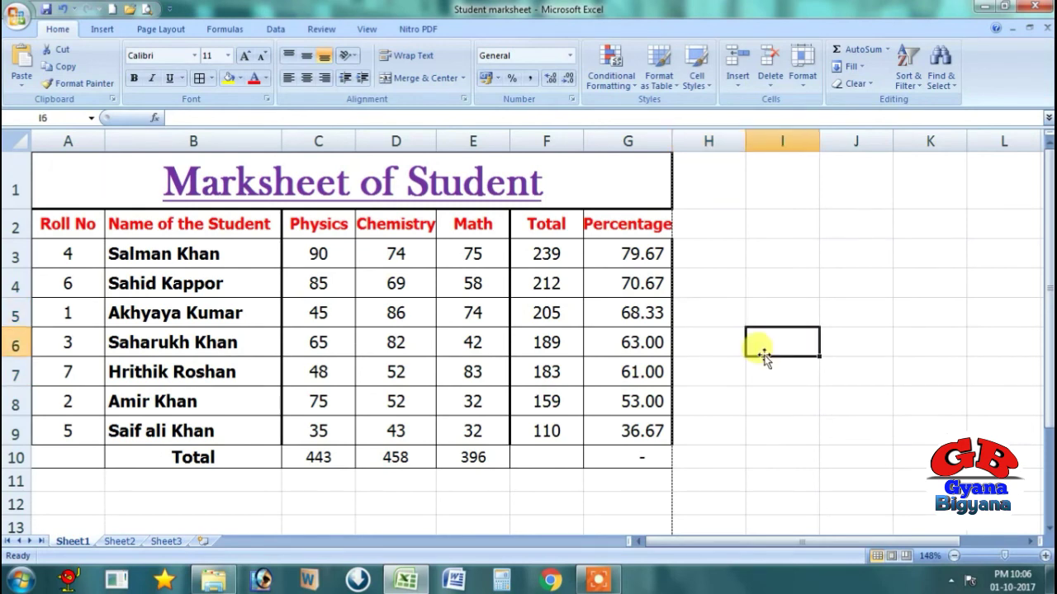